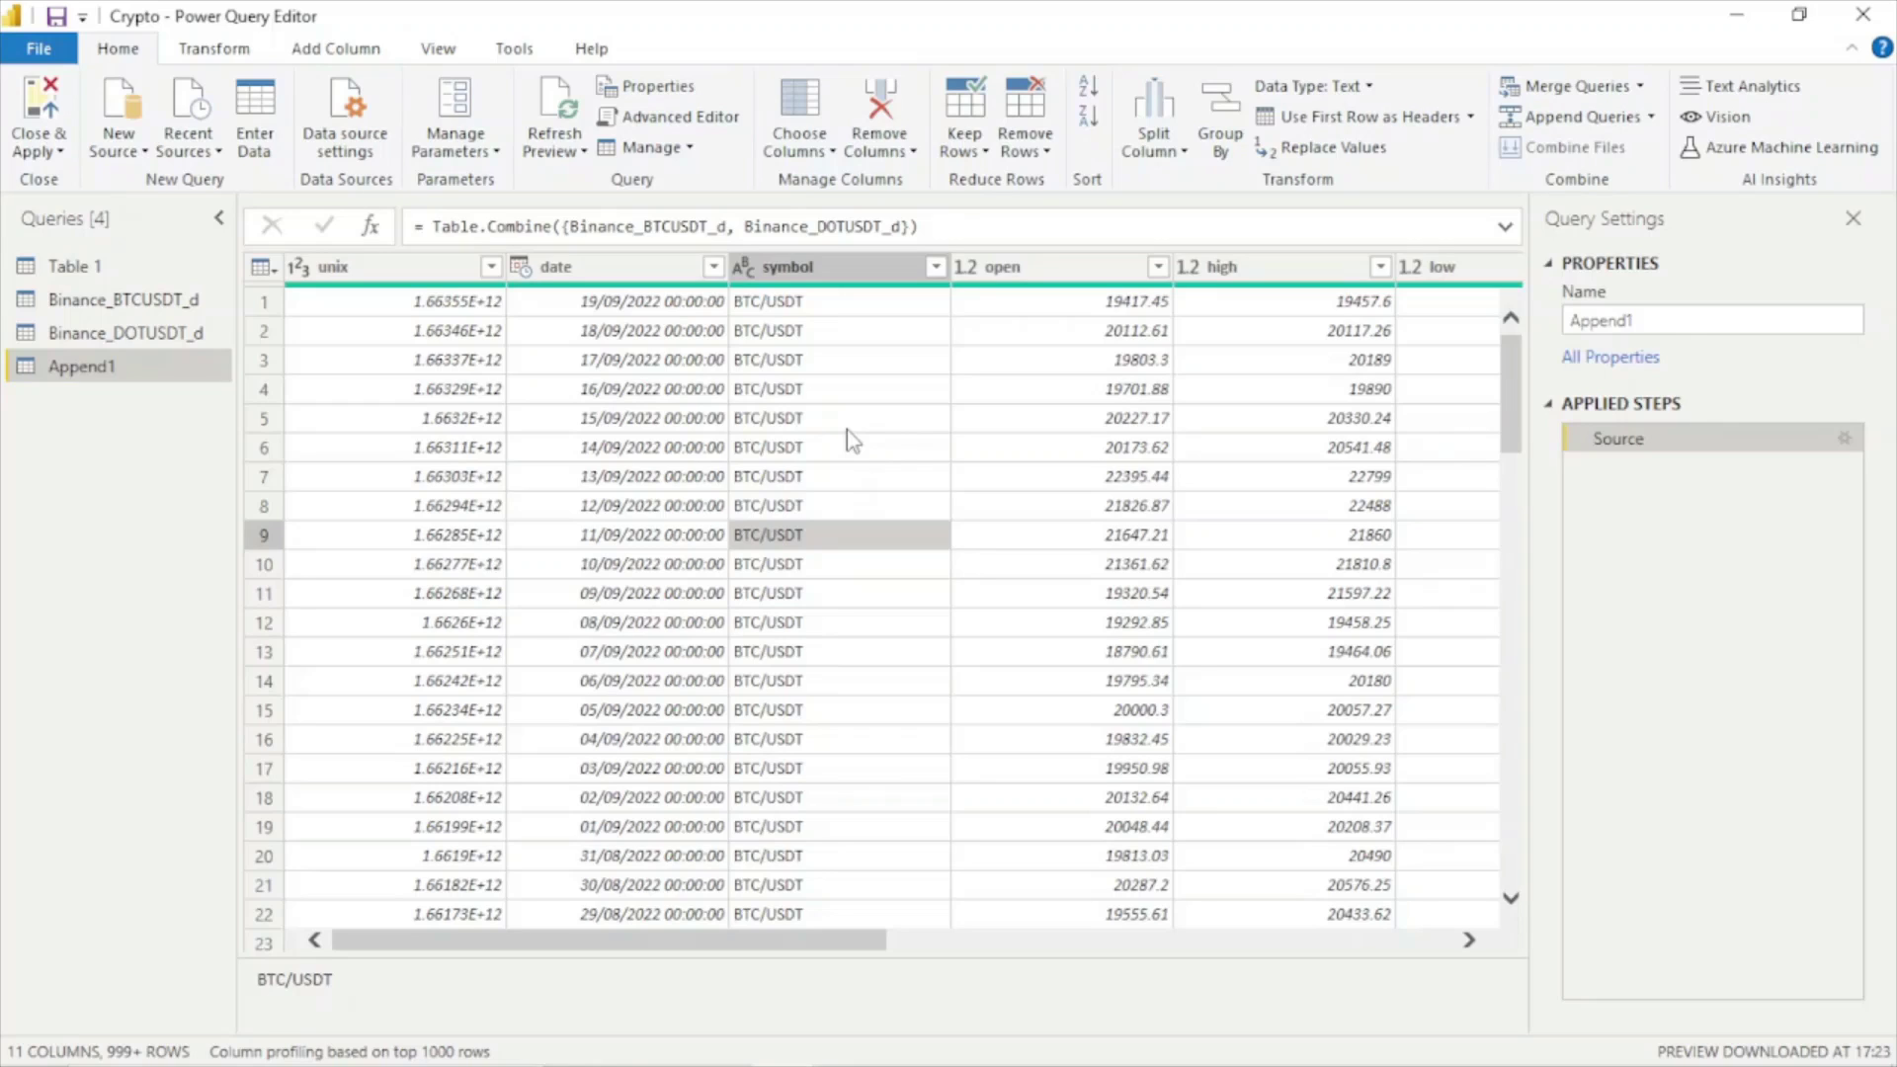
- Compare the Coin Abb column of the Table 1 query with the symbol column of the Append1 query
left_click(100, 277)
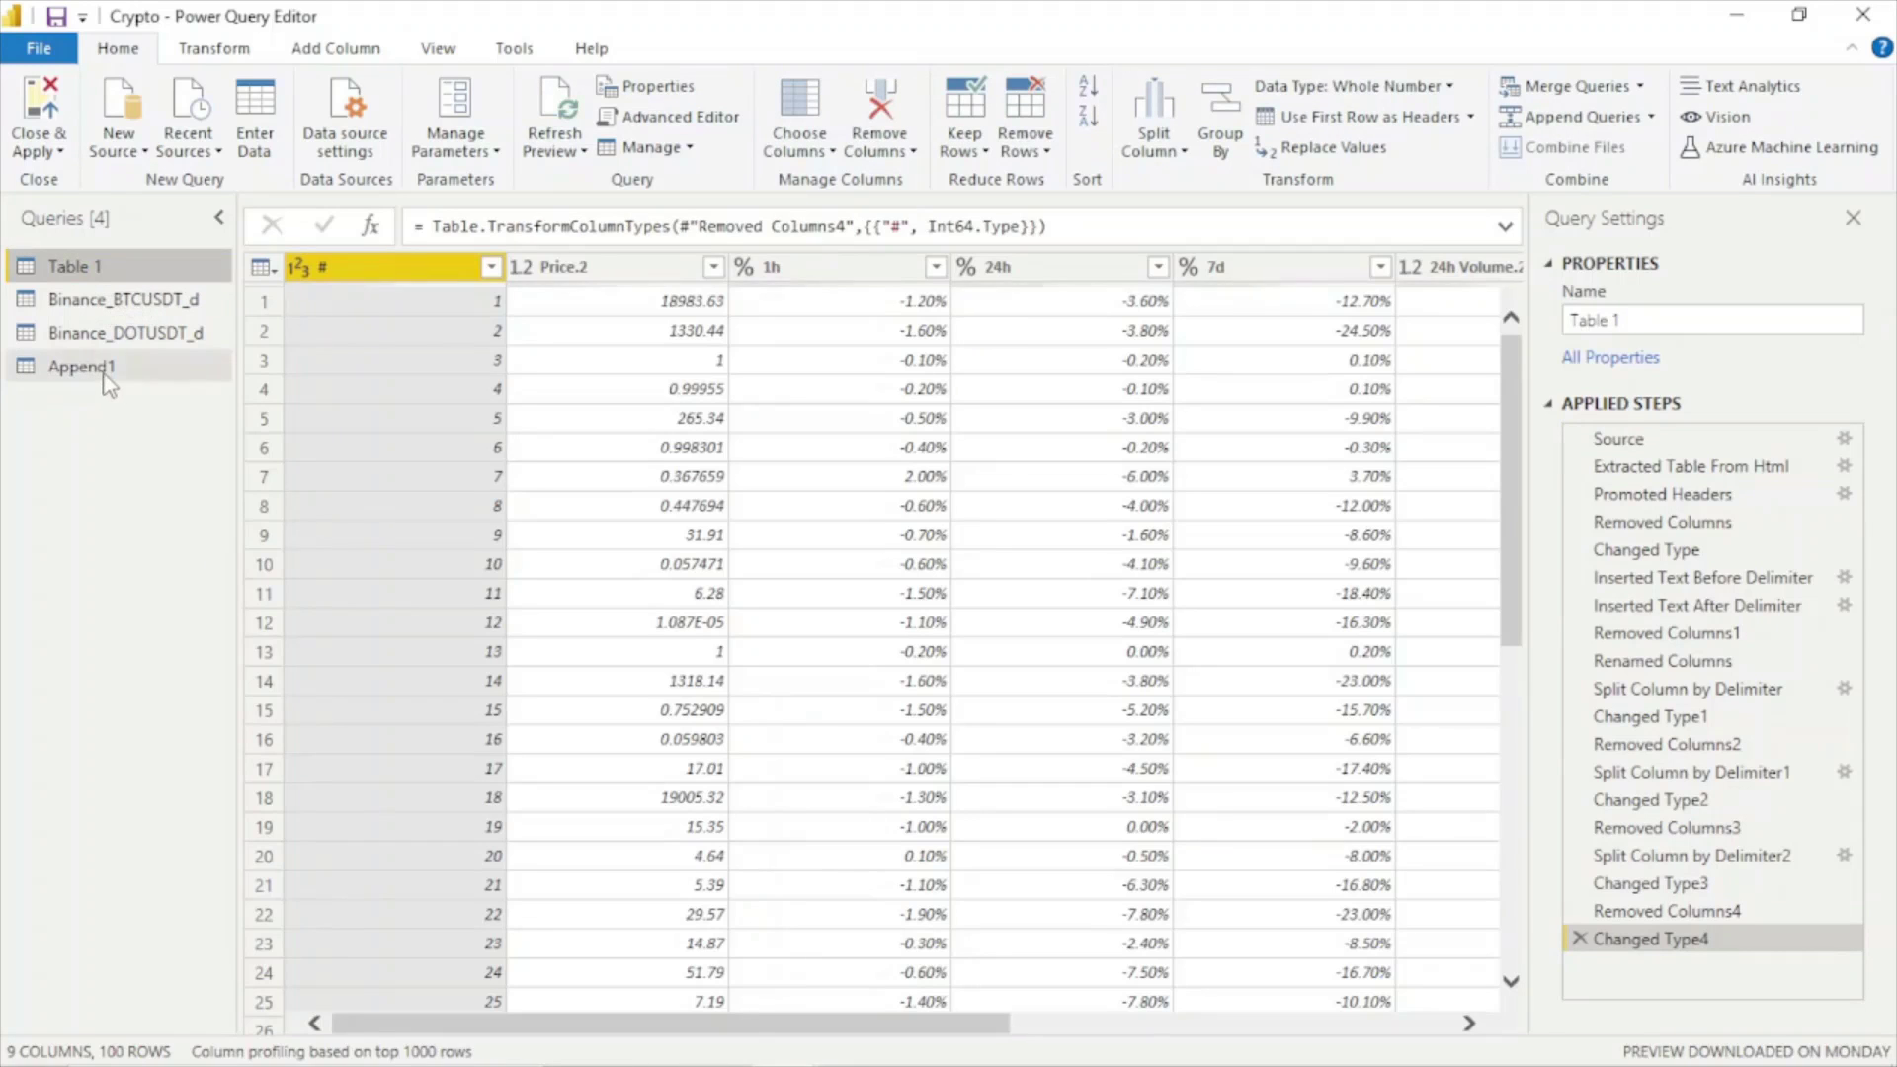
left_click(103, 370)
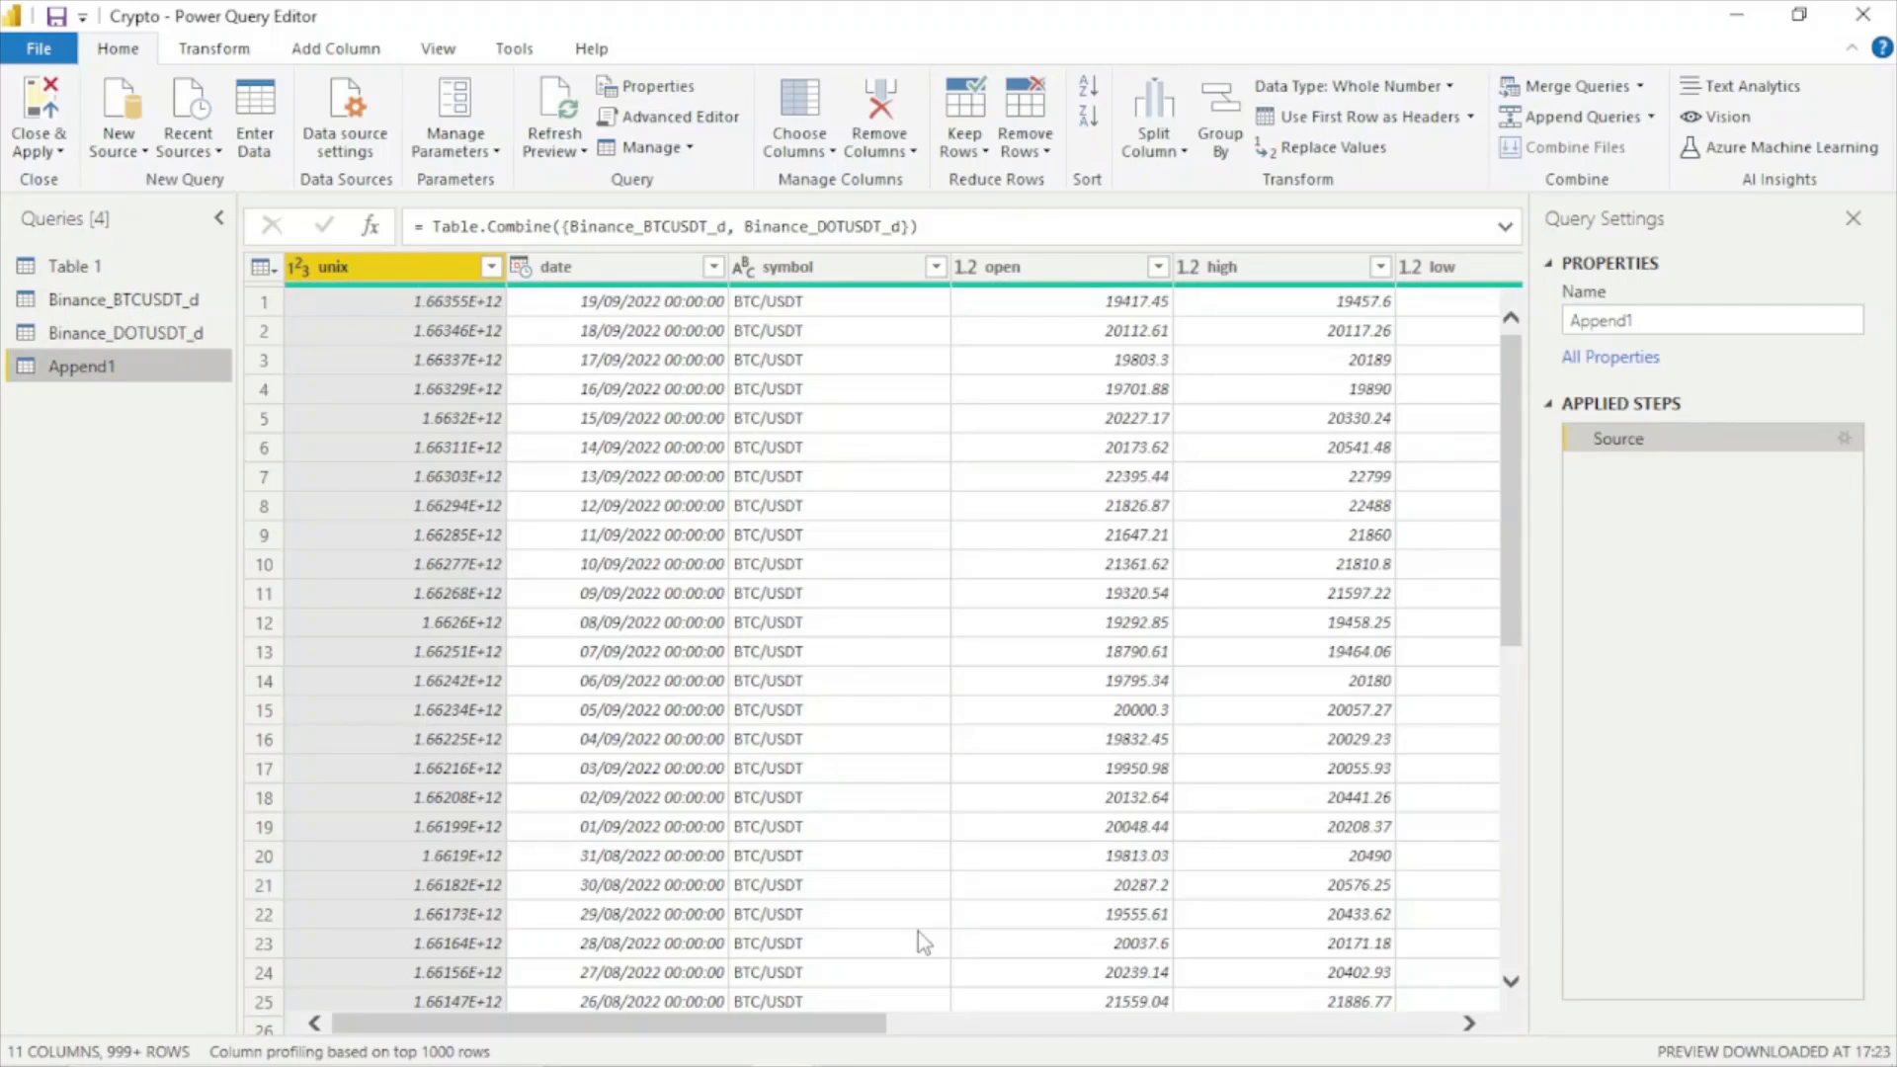
left_click(103, 270)
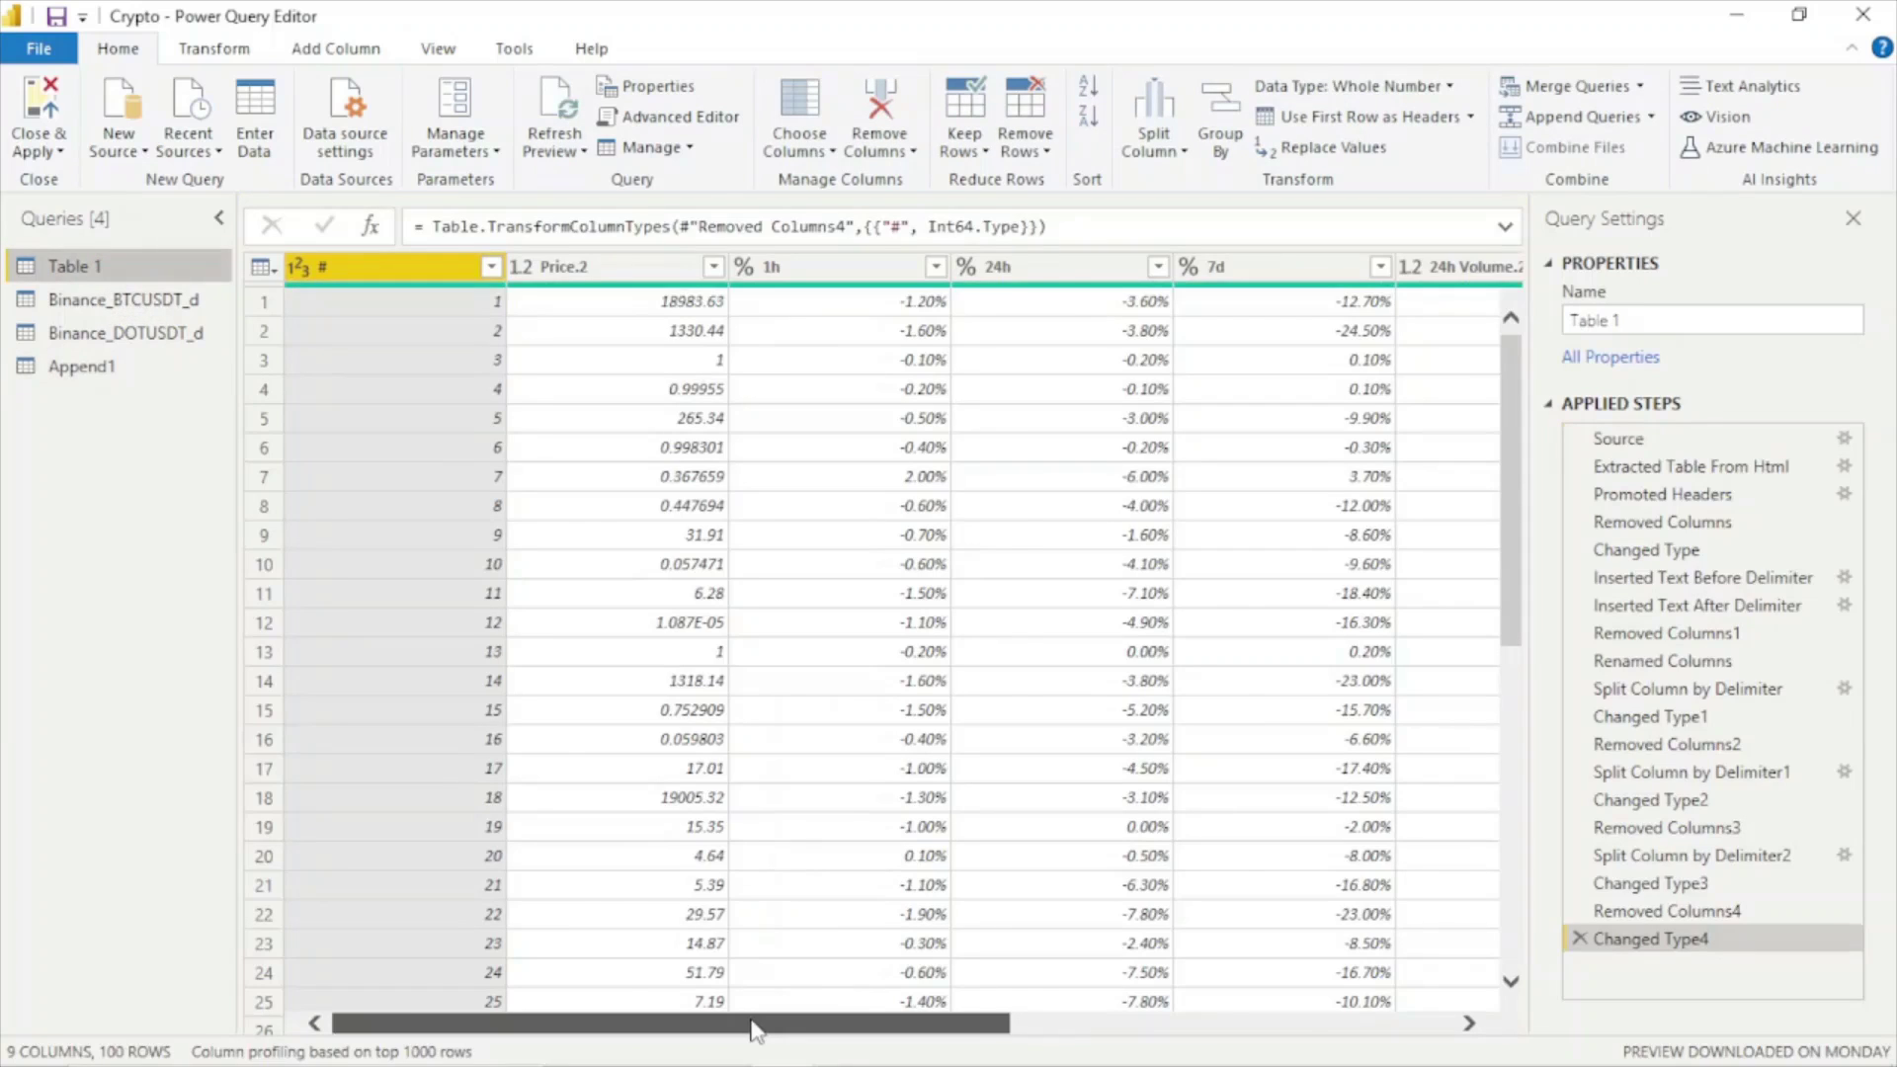
left_click_drag(756, 1031, 1199, 1031)
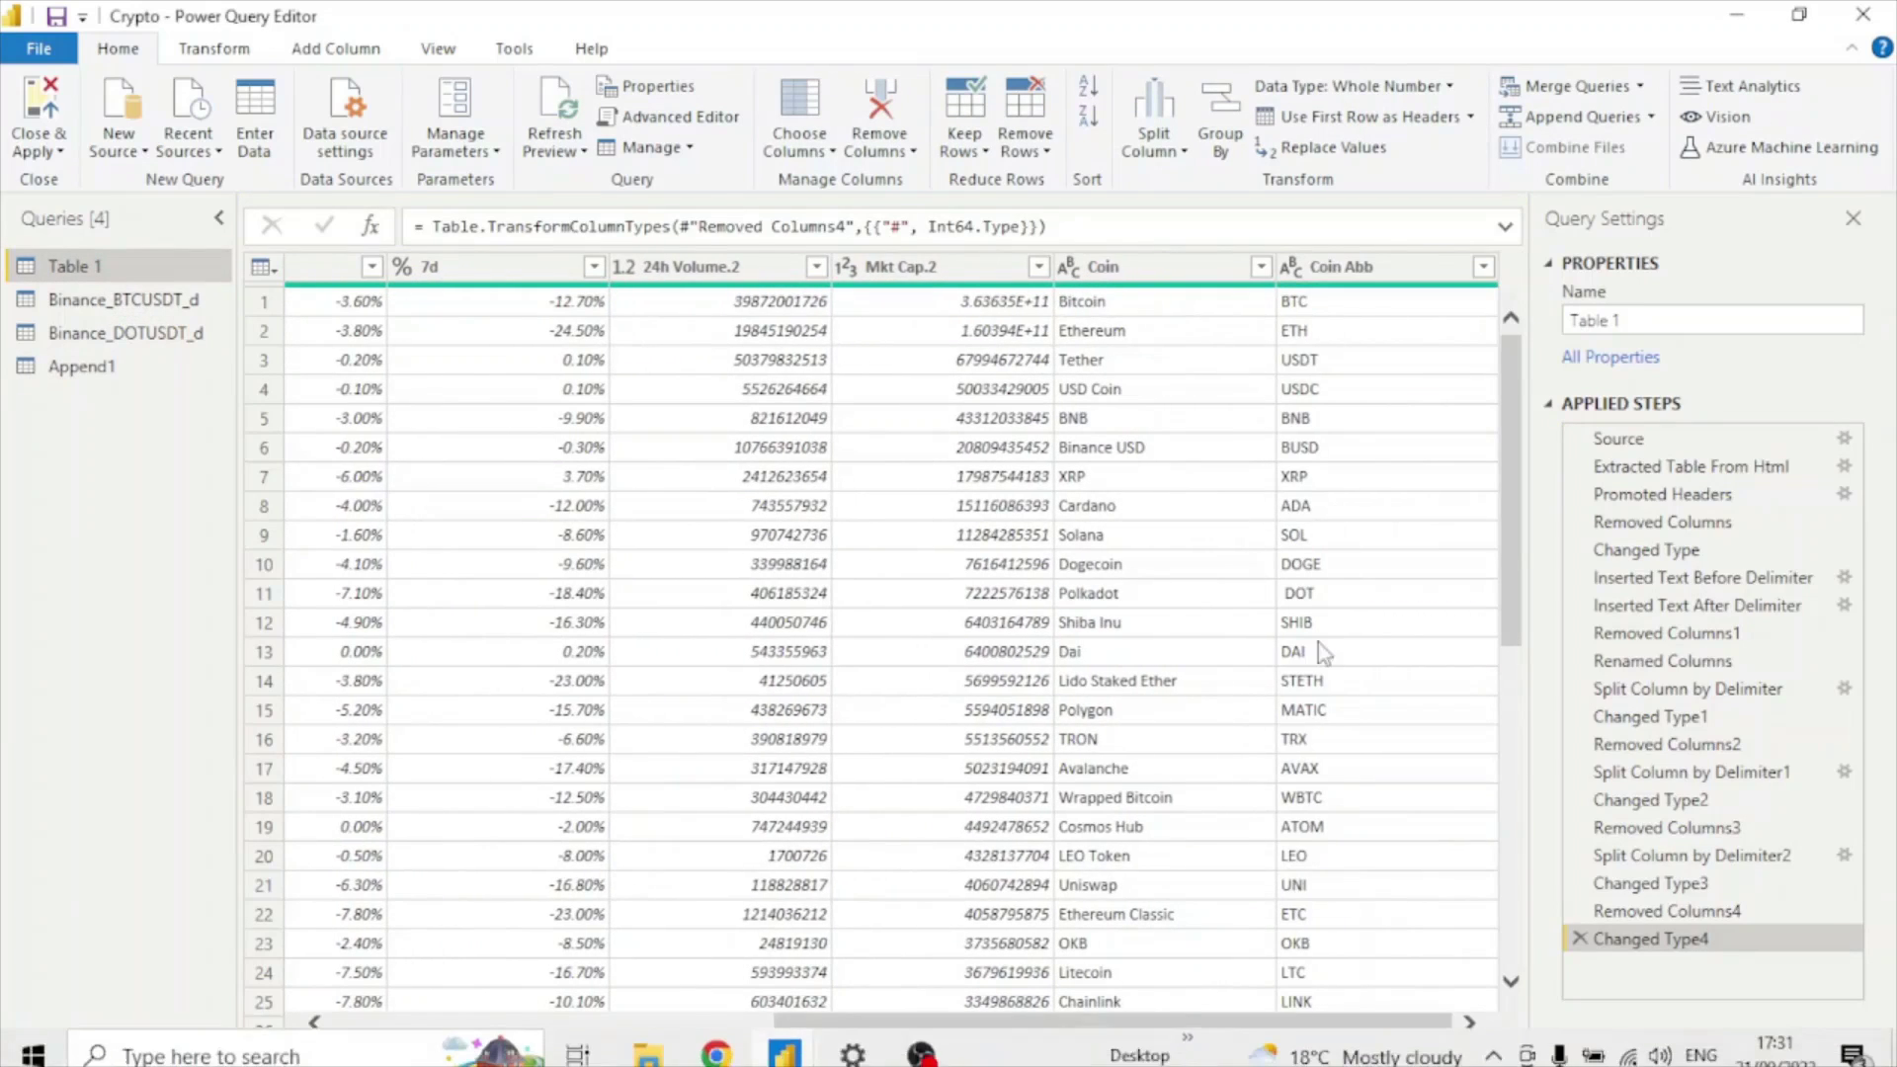
left_click(1374, 266)
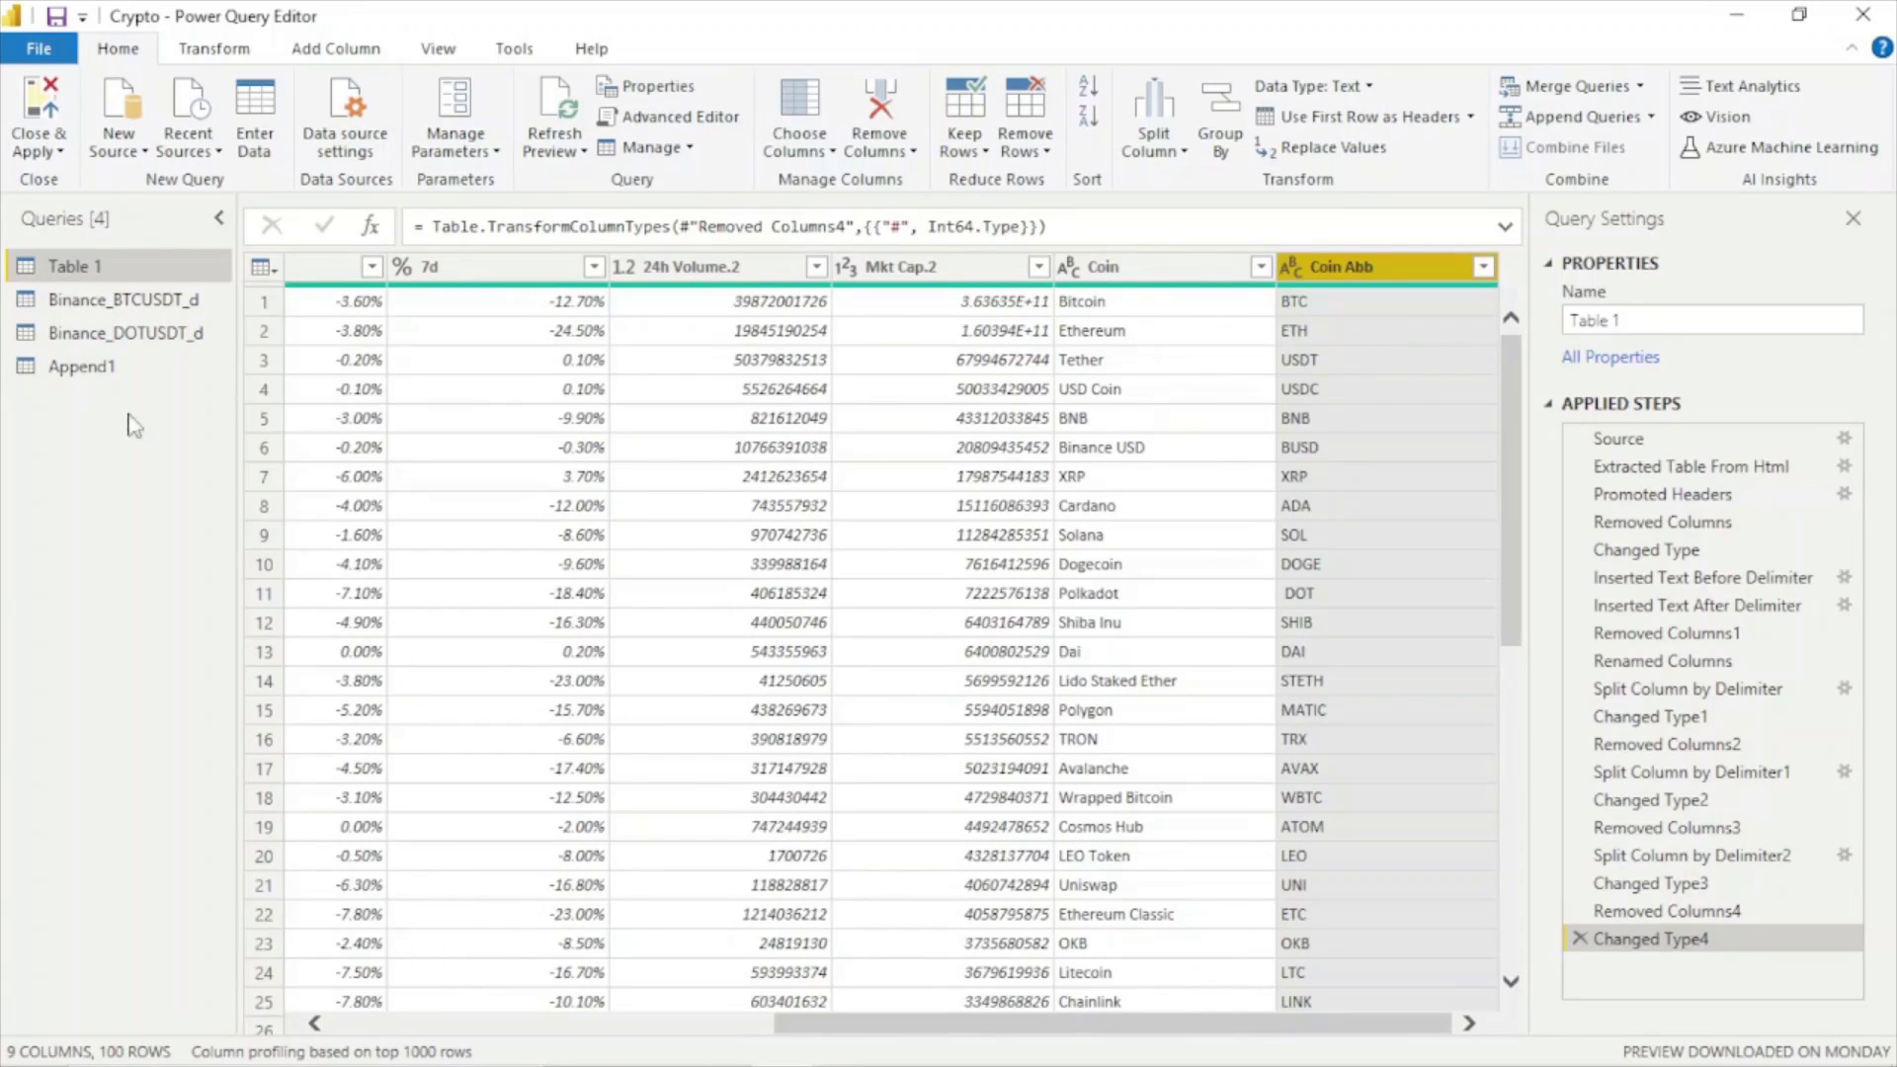
left_click(82, 367)
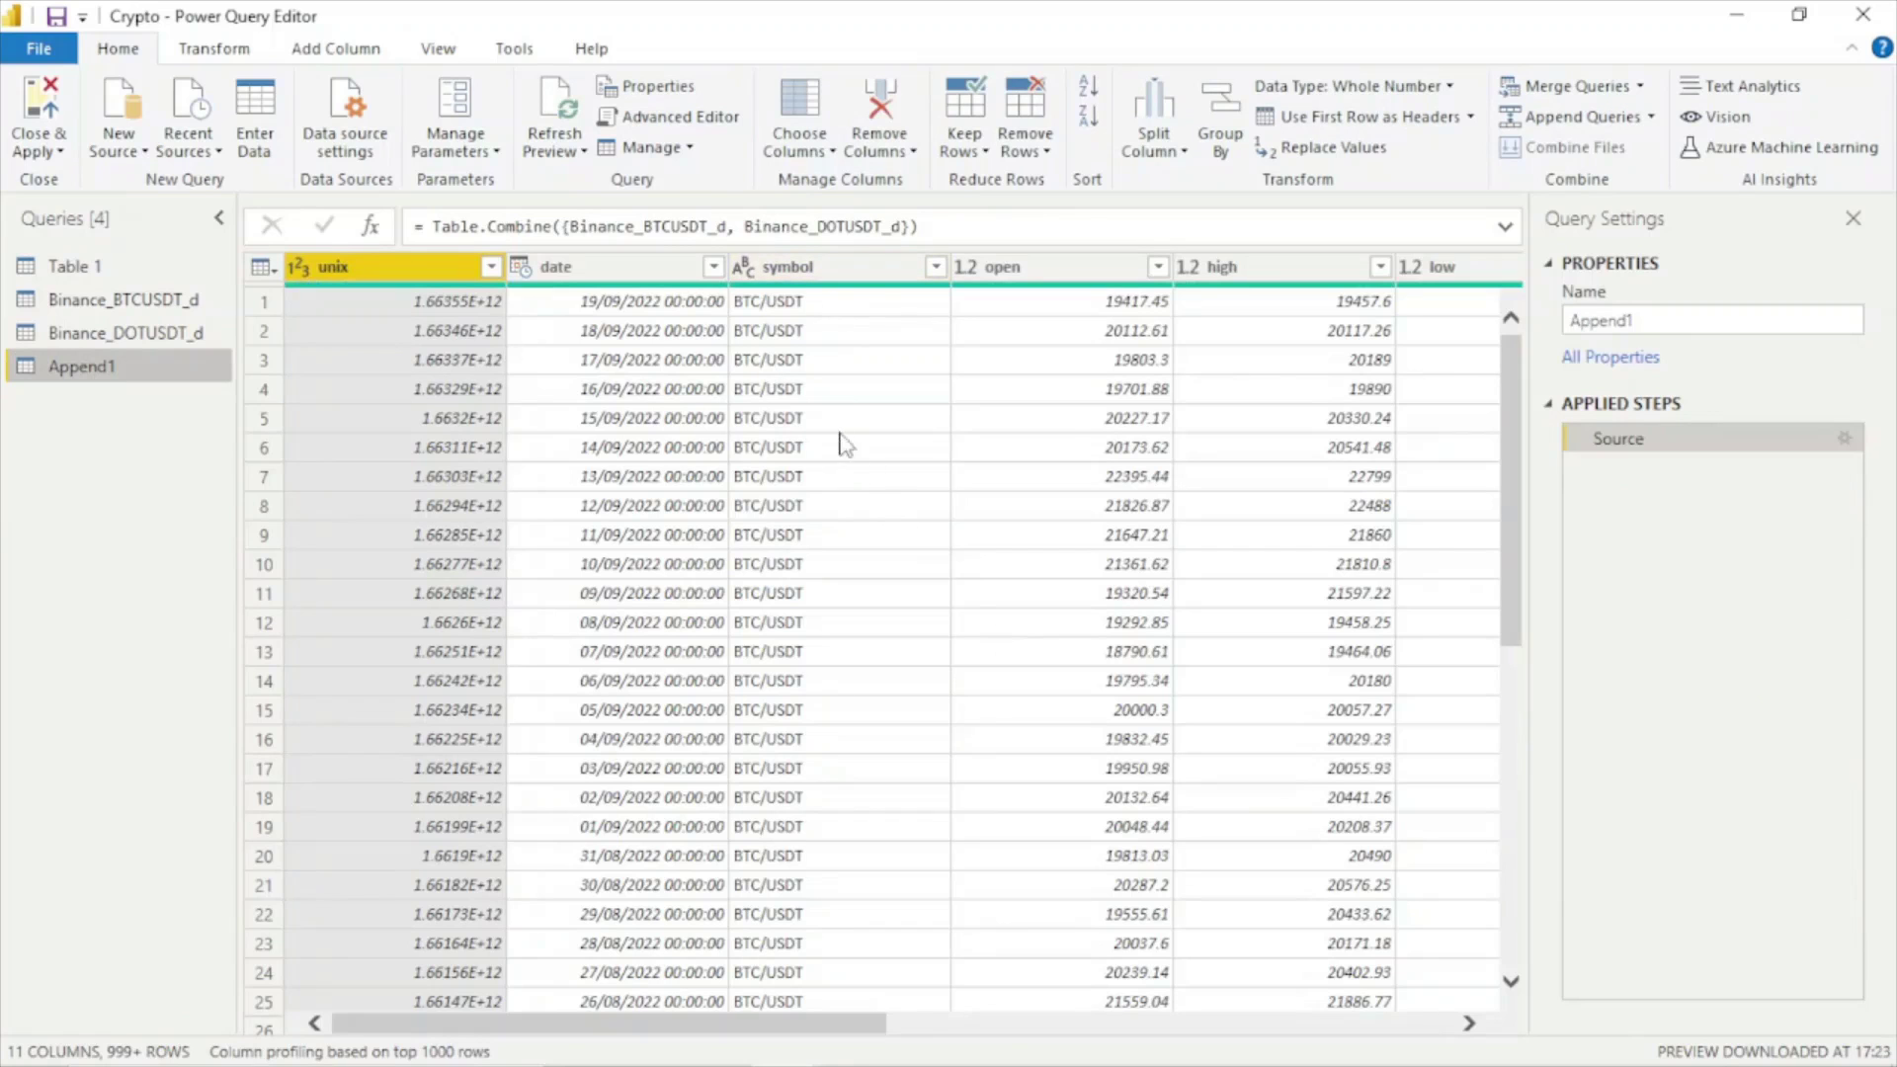
scroll(820, 681, "down", 5)
scroll(821, 681, "up", 5)
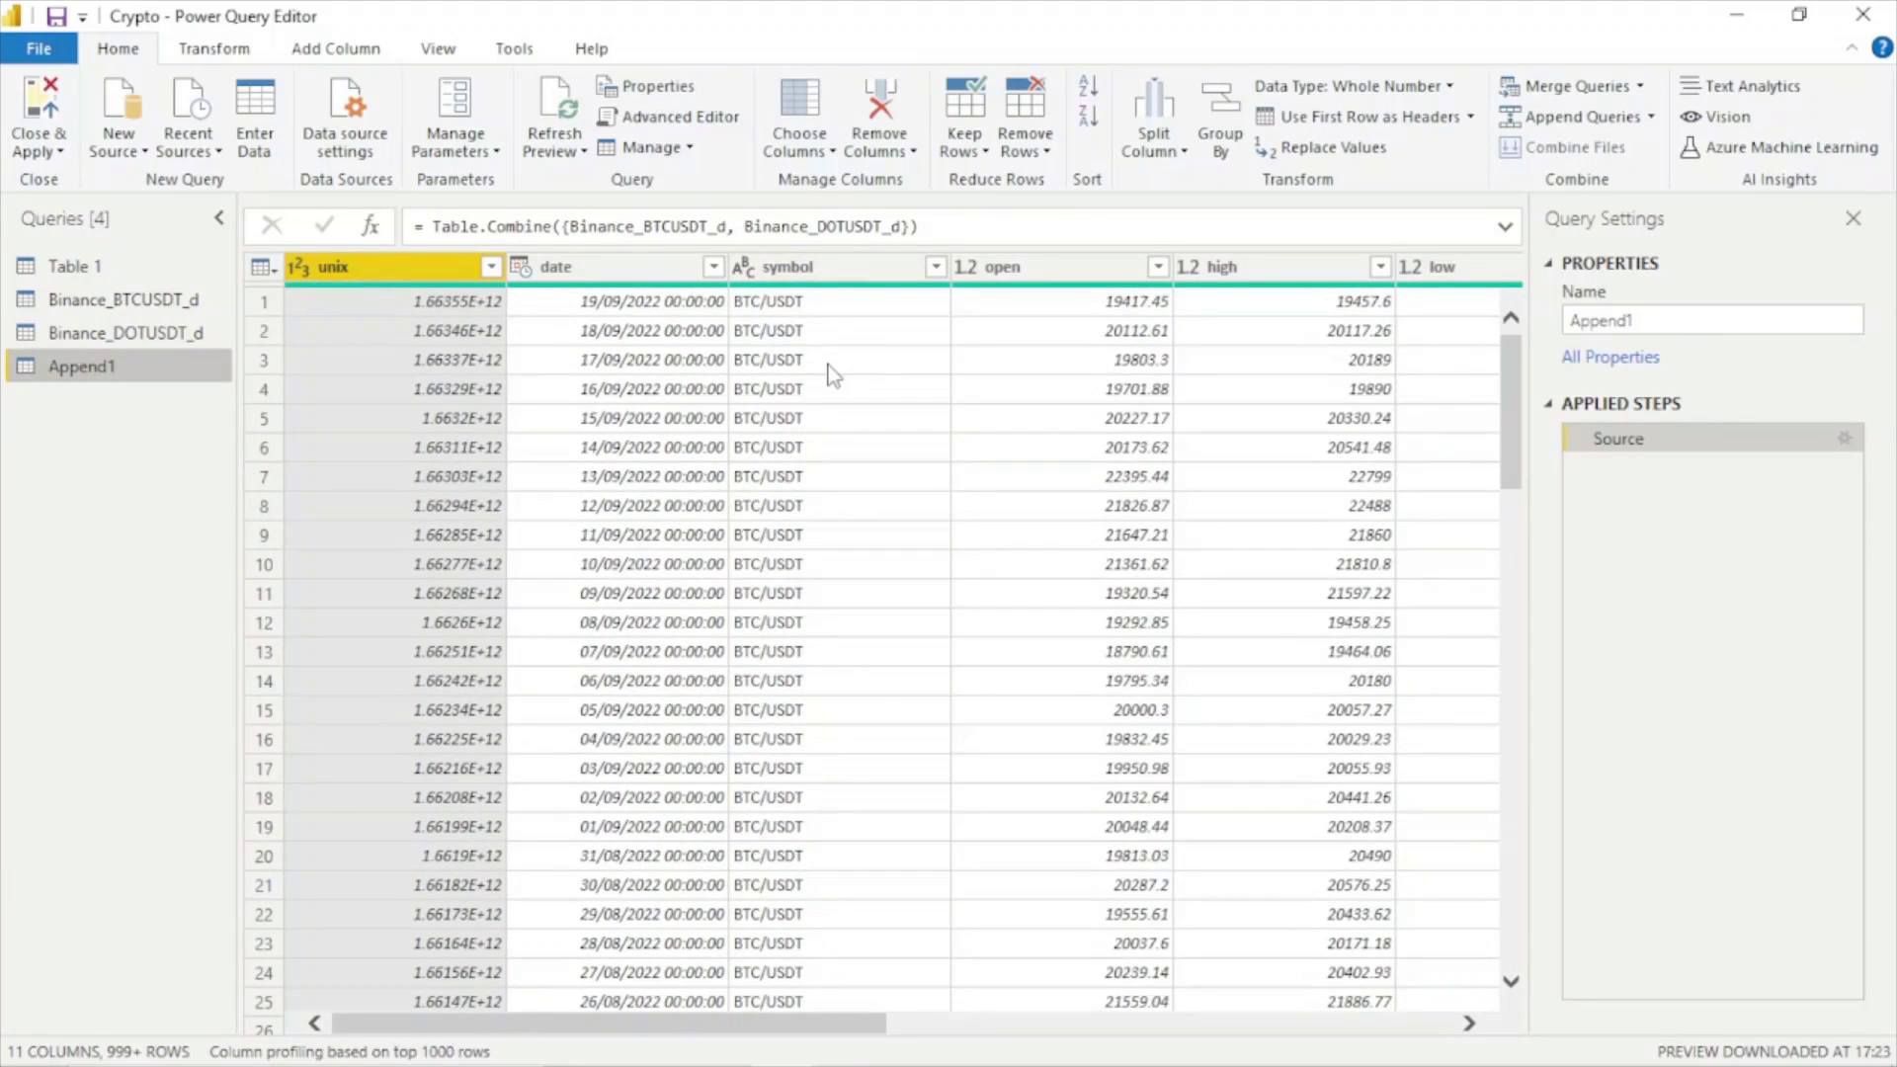
- Split the symbol column of Append1 at the left-most custom delimiter "/"
left_click(811, 307)
left_click(1153, 142)
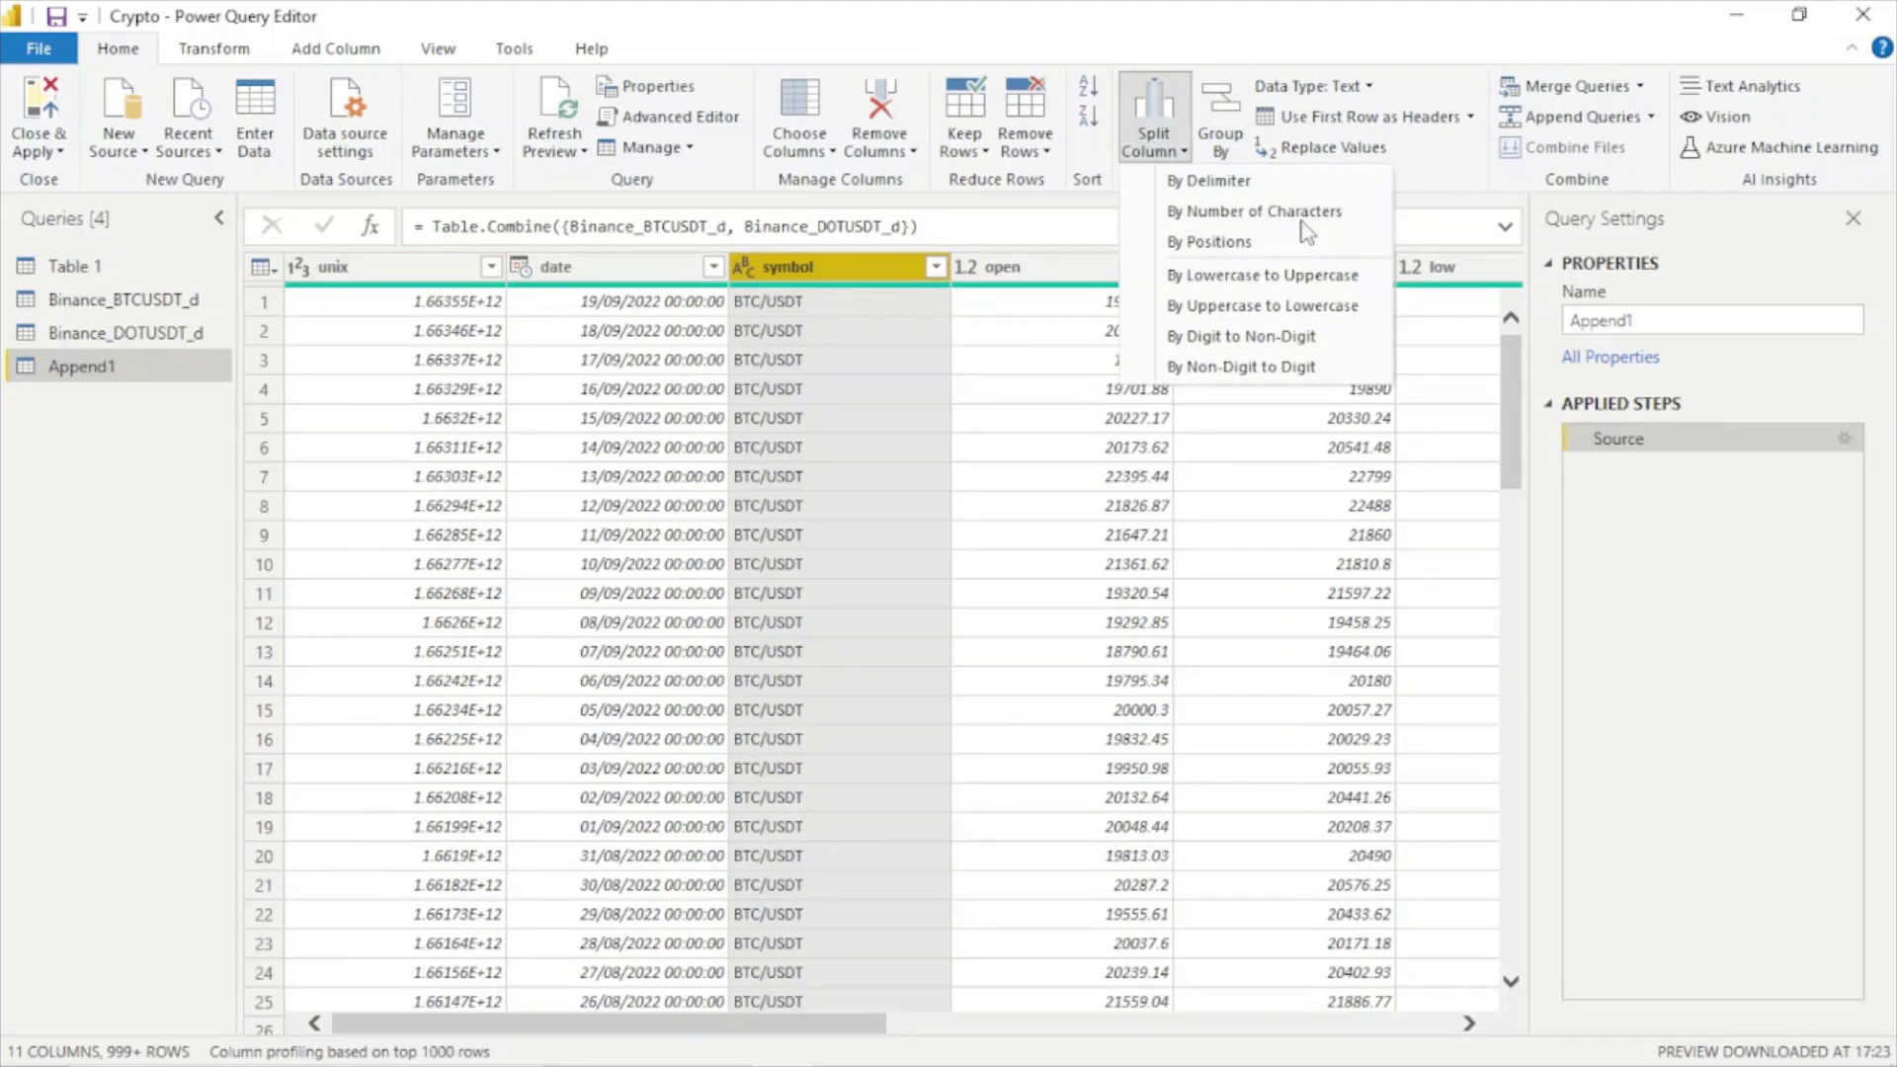
left_click(1284, 181)
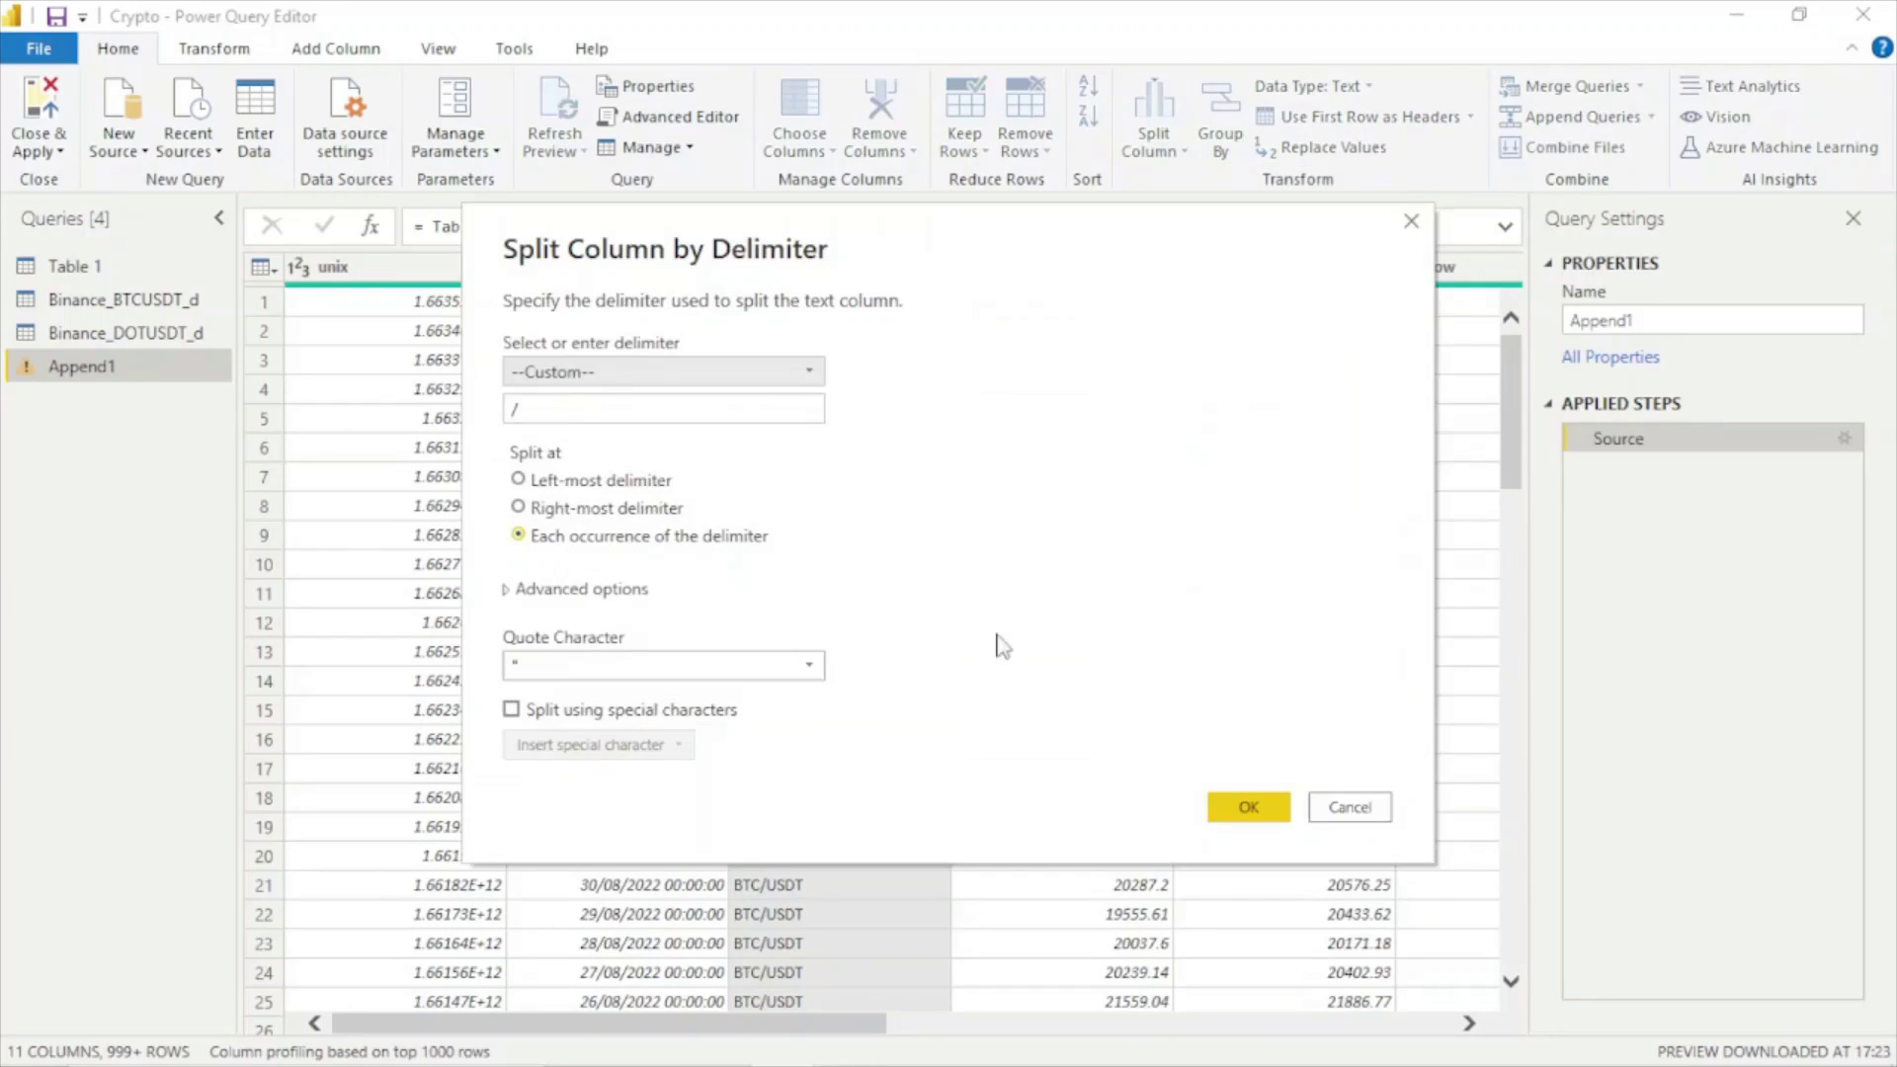
left_click_drag(550, 409, 473, 415)
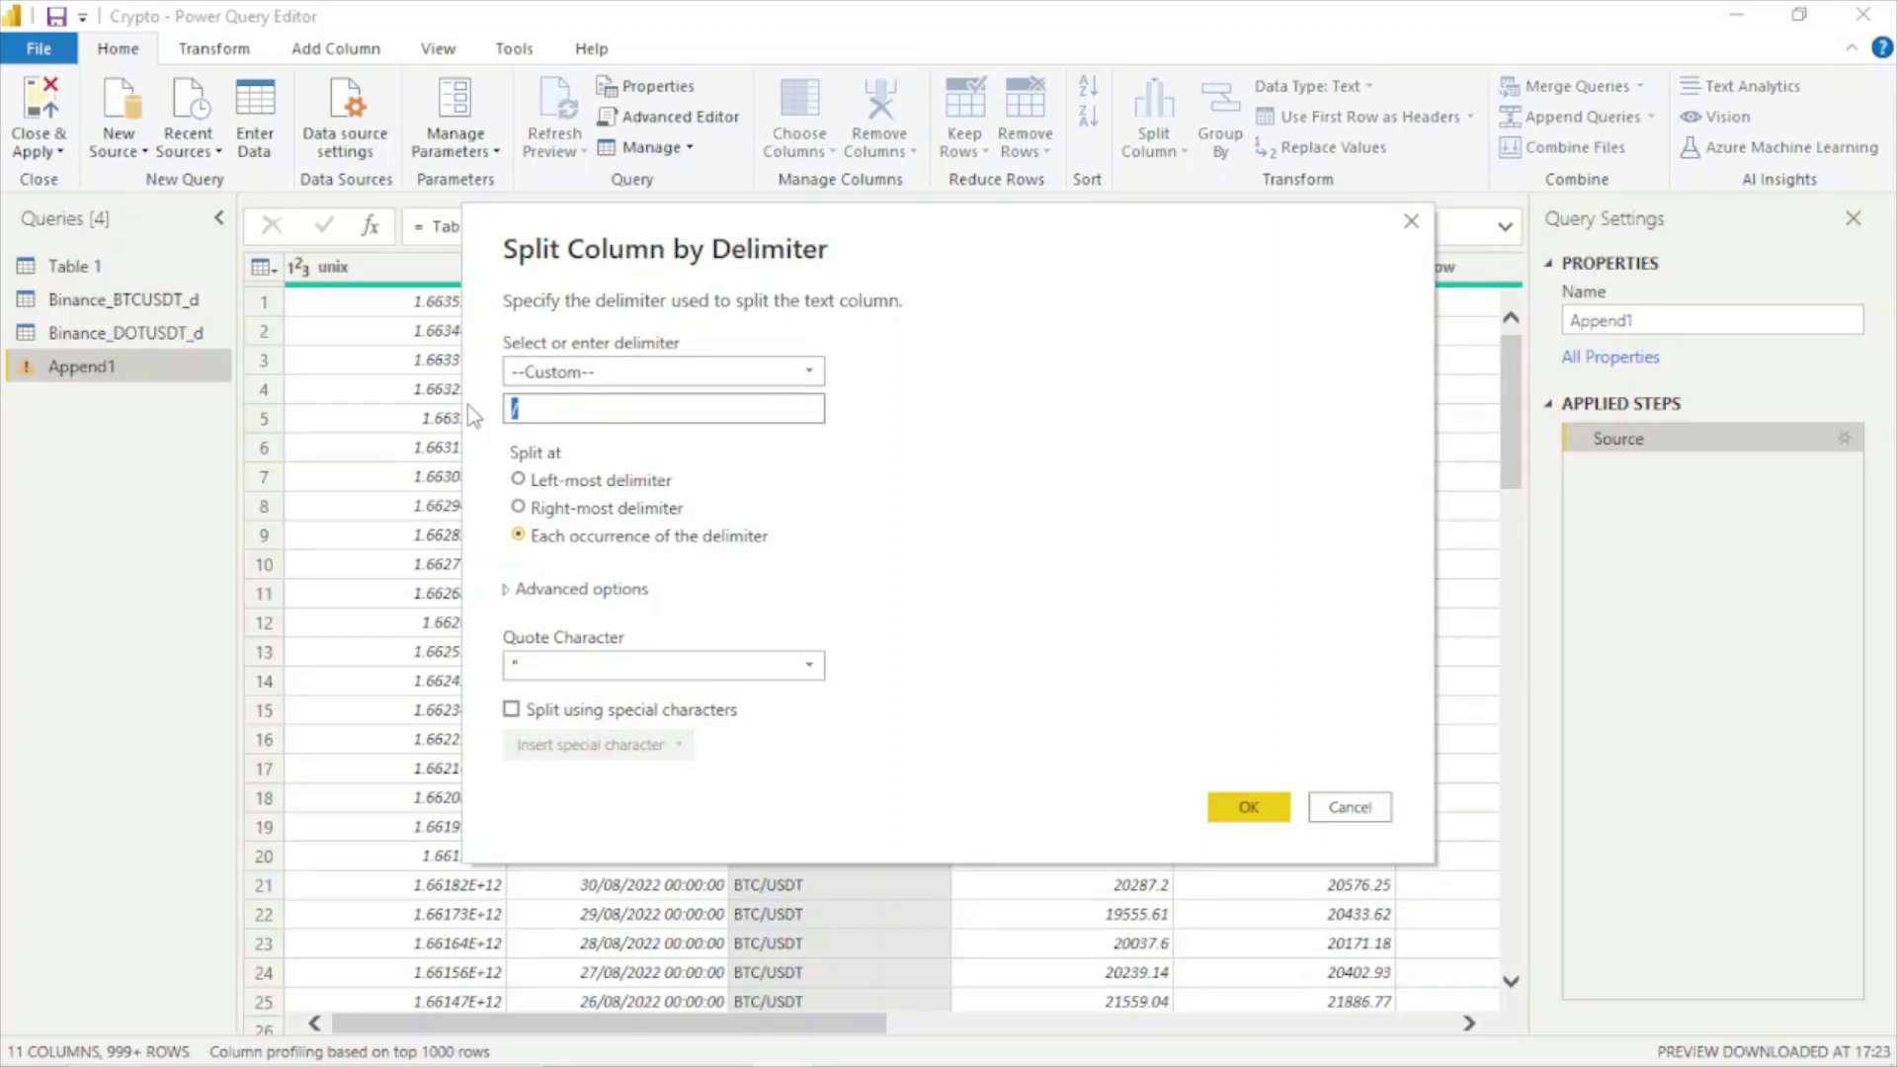
left_click(1066, 492)
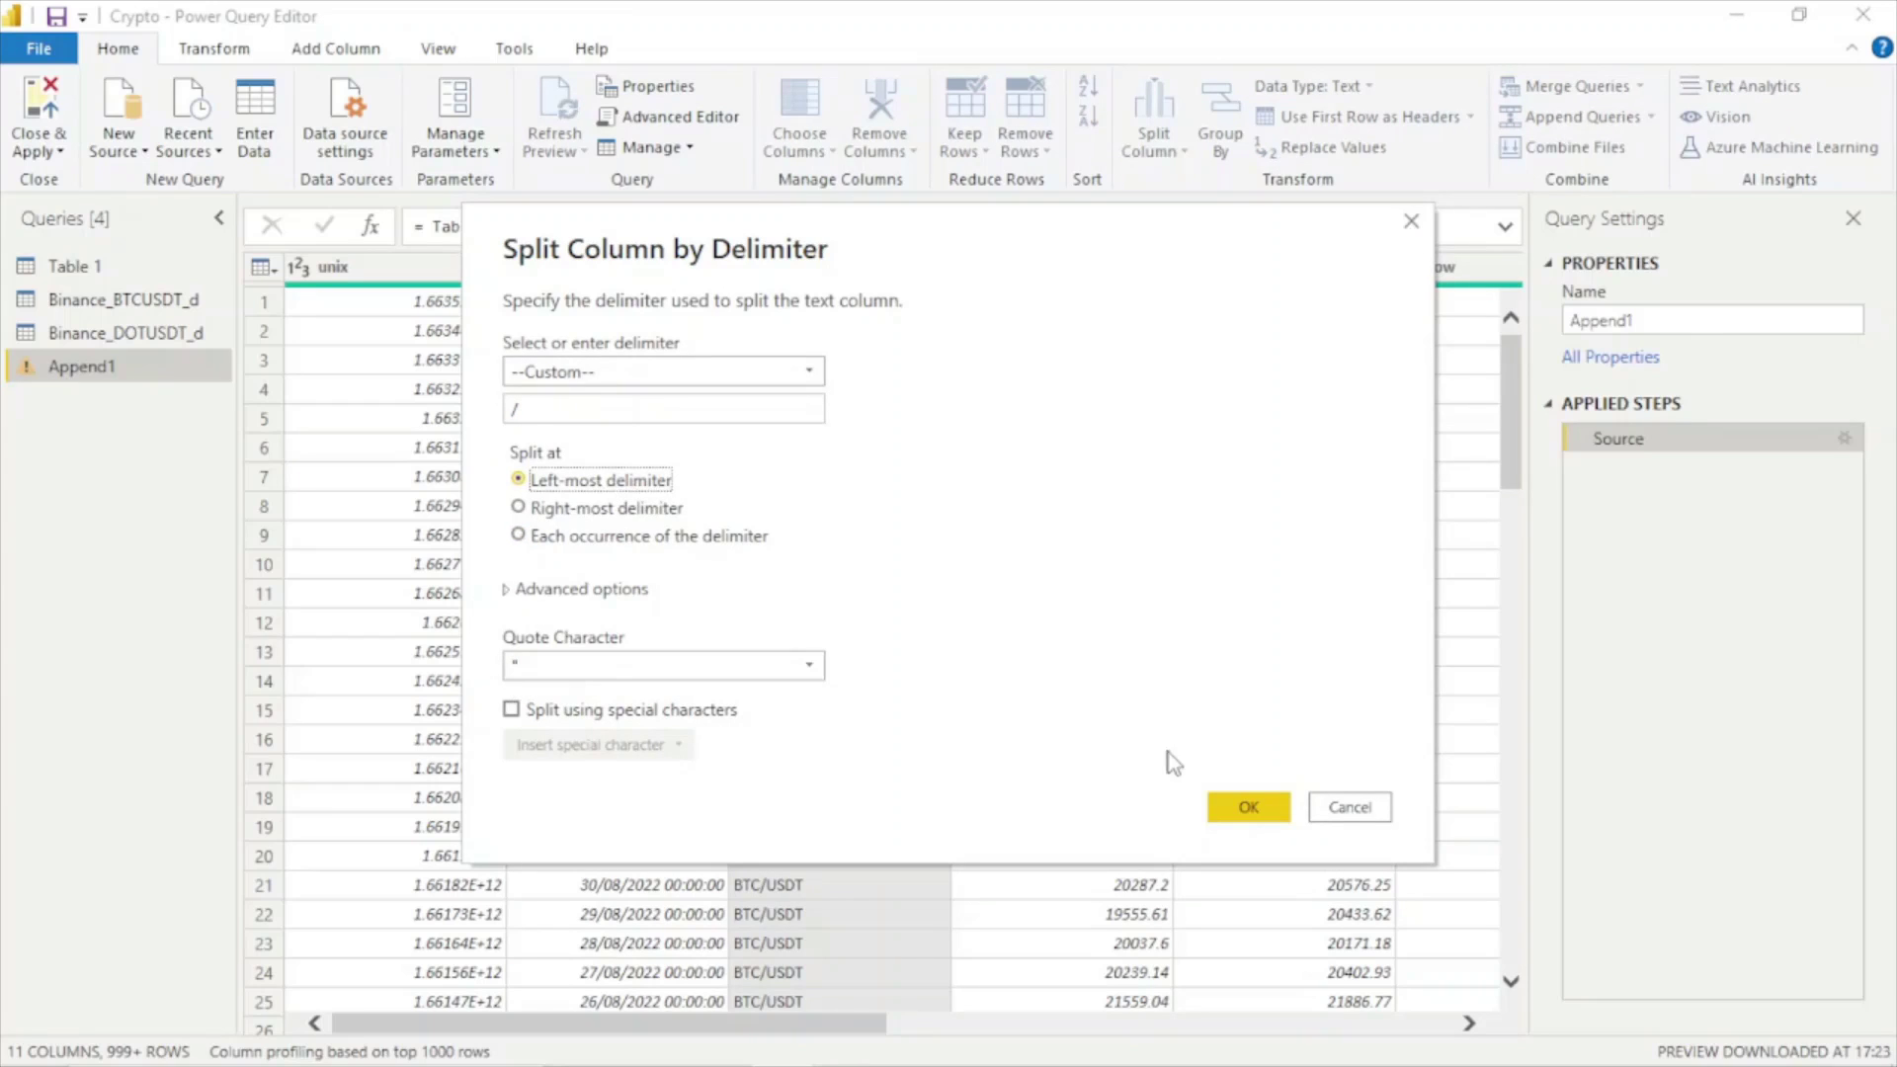
left_click(1249, 807)
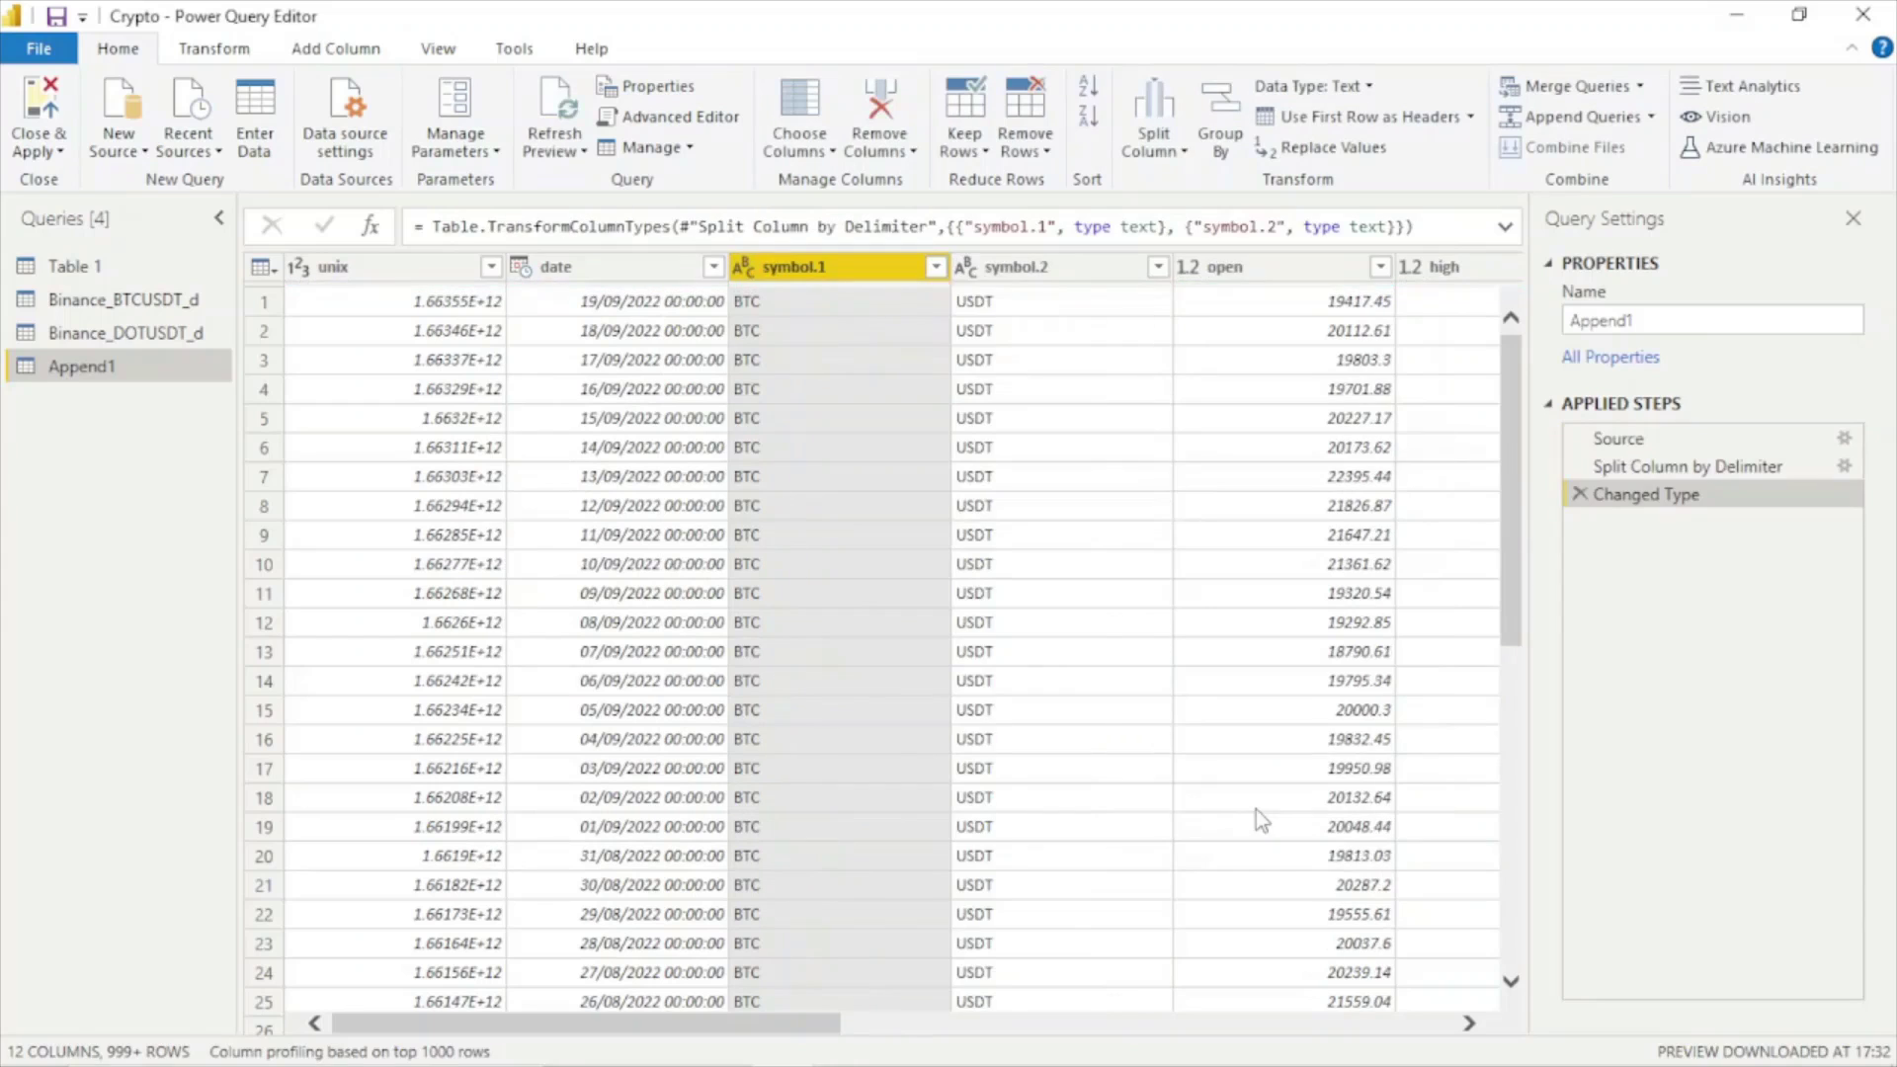
- Remove the symbol.2 column from the Append1 query
left_click(769, 311)
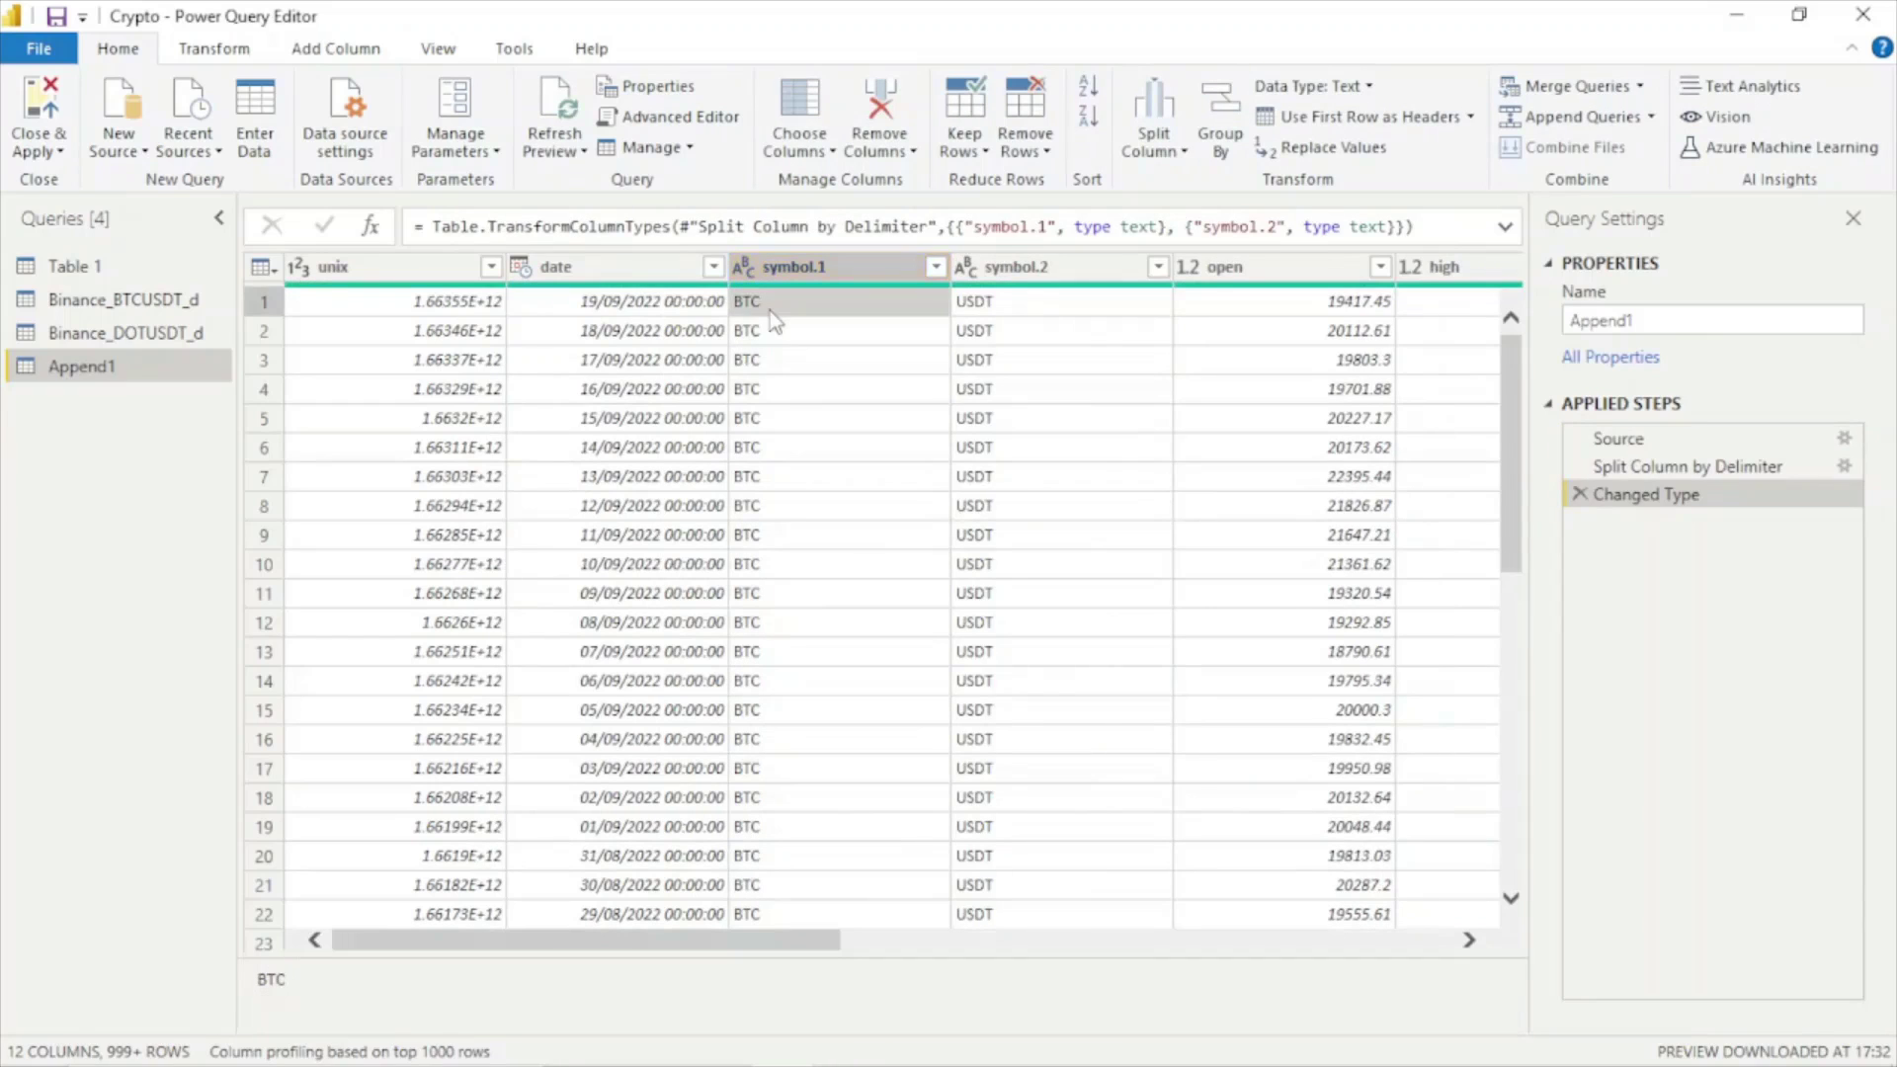
left_click(800, 448)
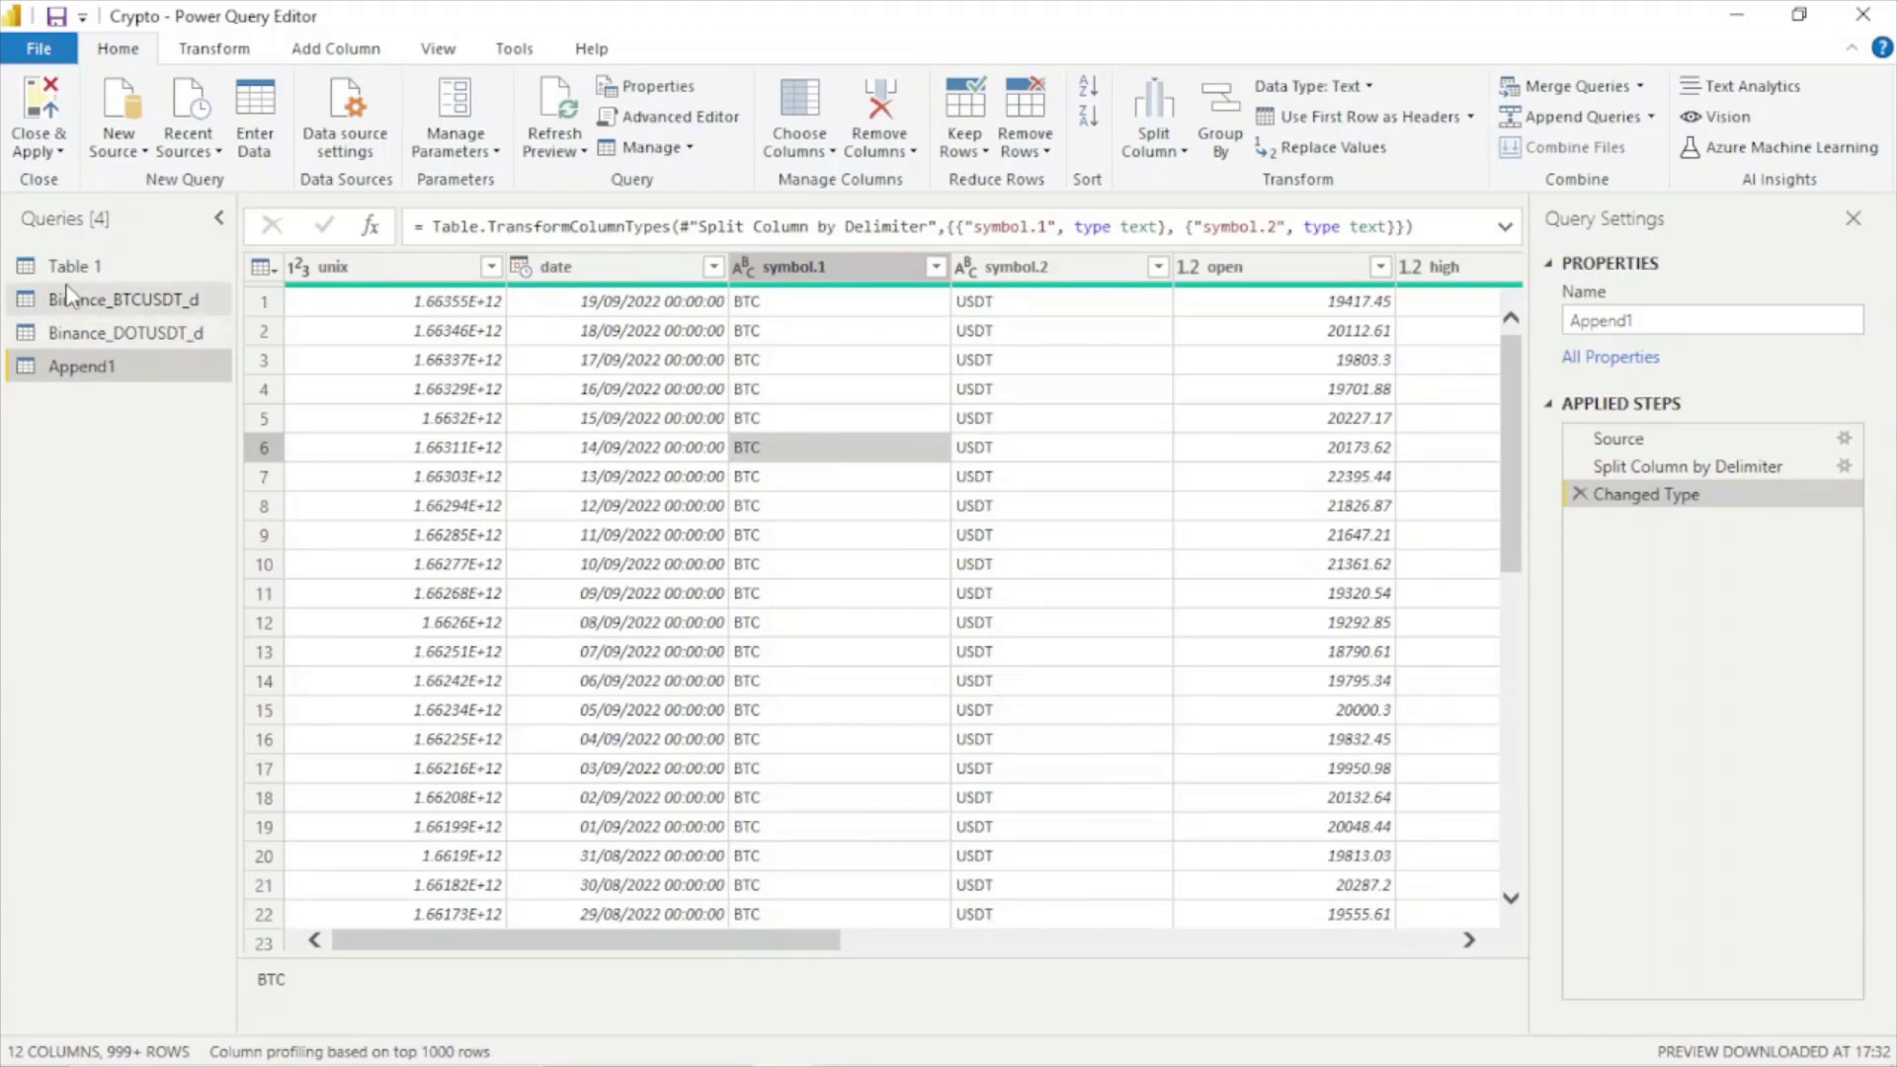
right_click(1062, 272)
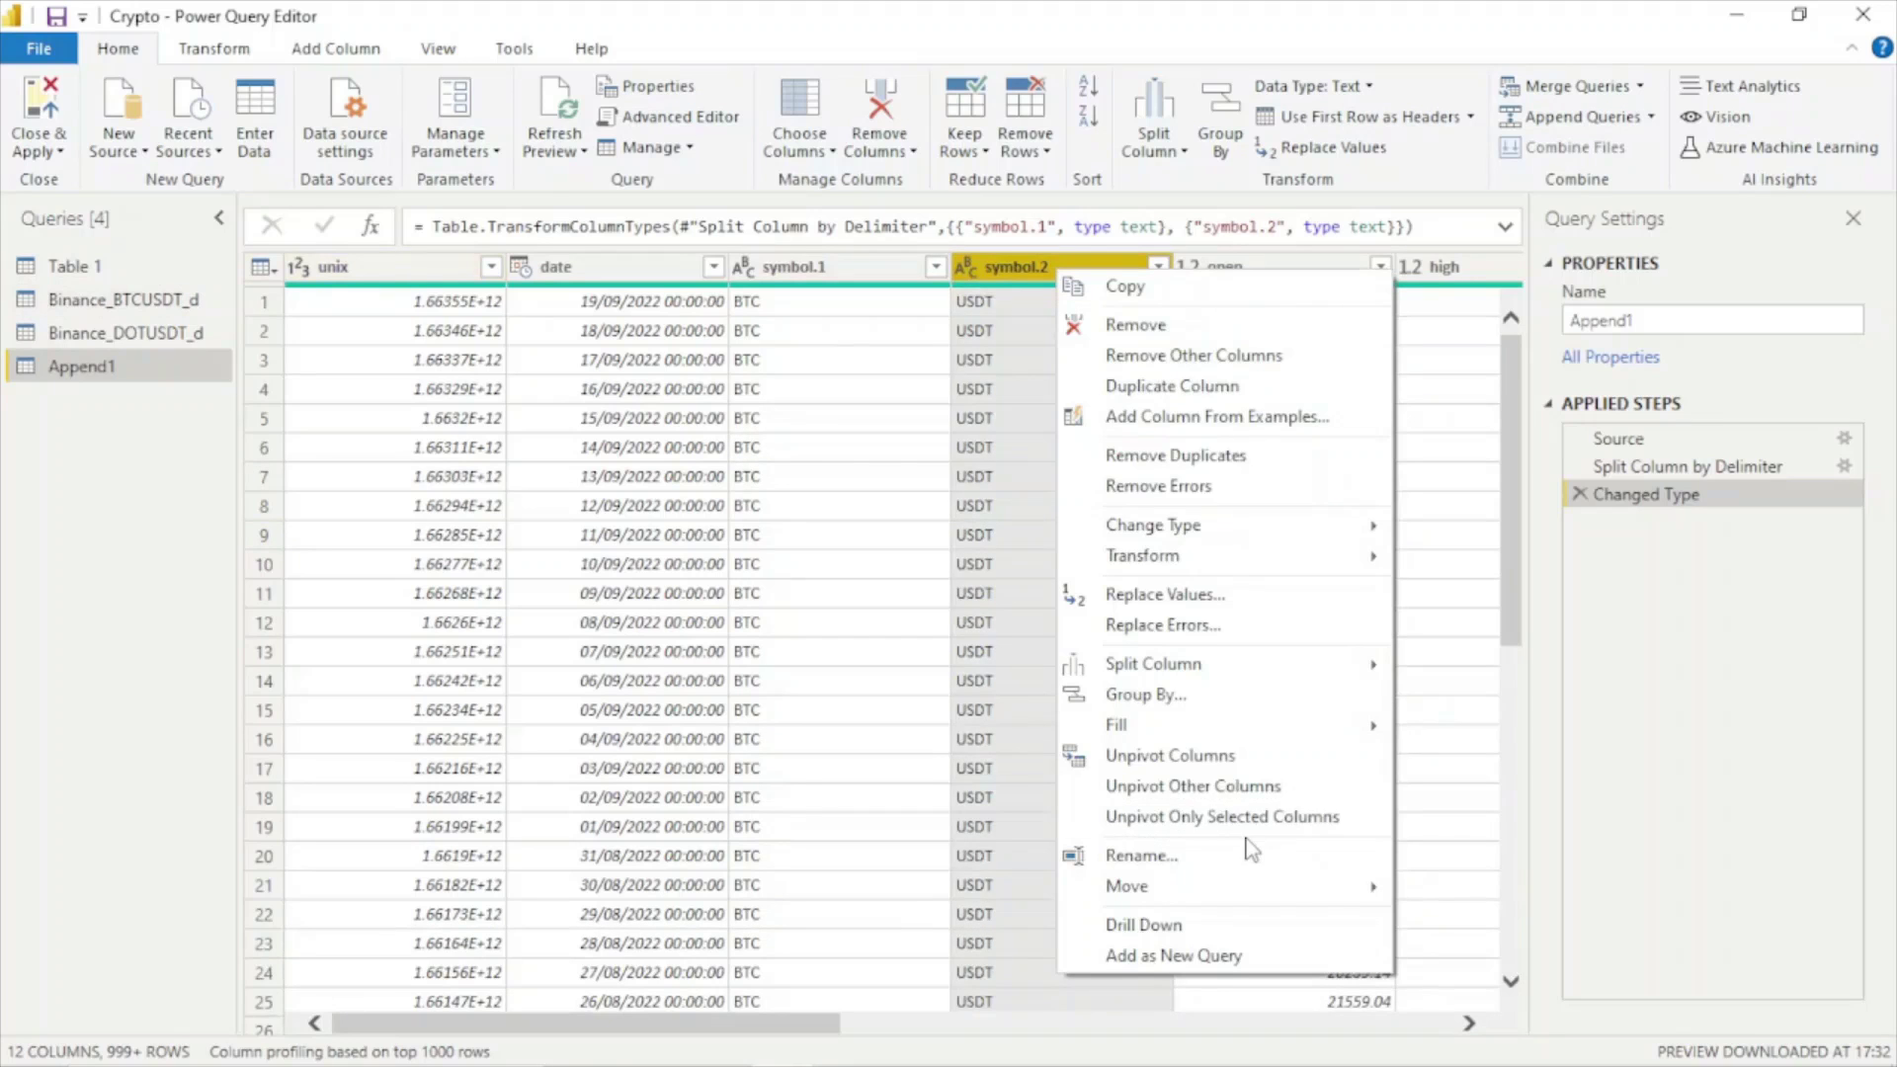
left_click(1211, 326)
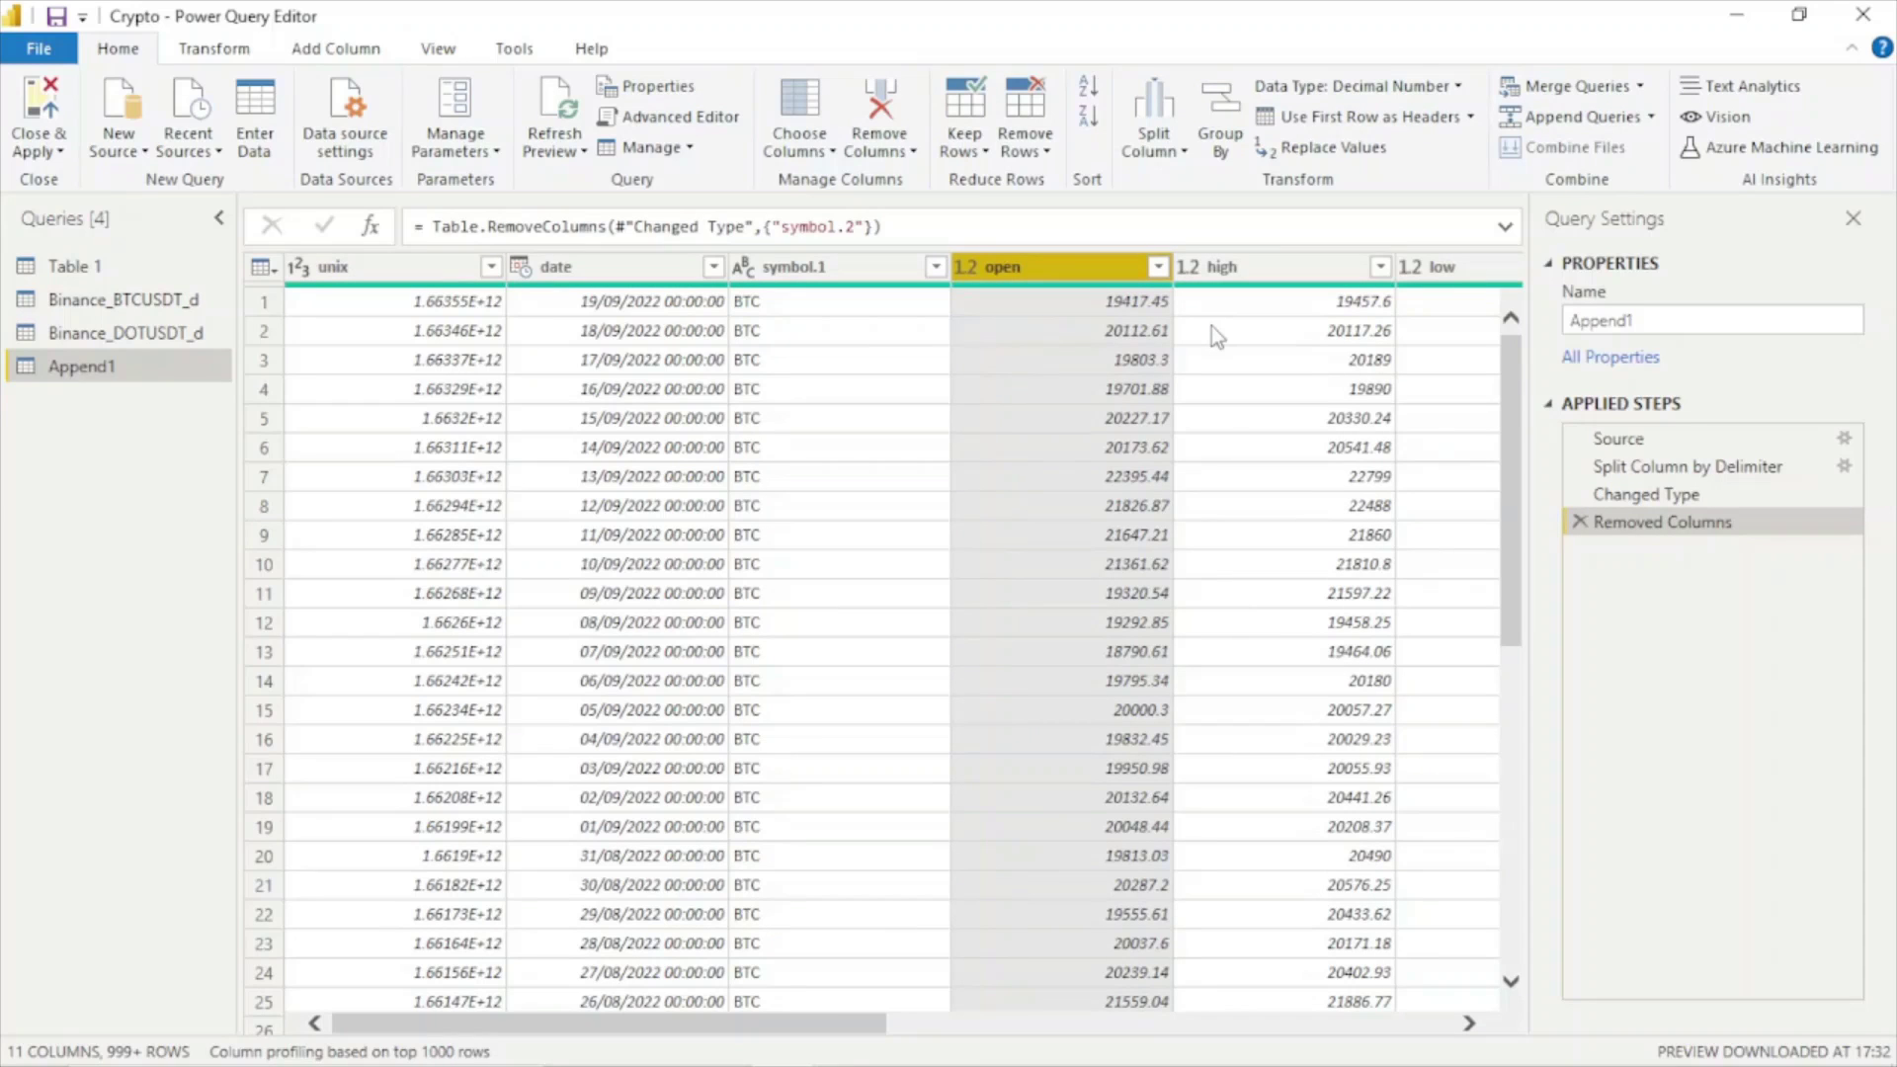
- Start merging queries as new, with Append1 as the first table and Table 1 as the second
left_click(1640, 87)
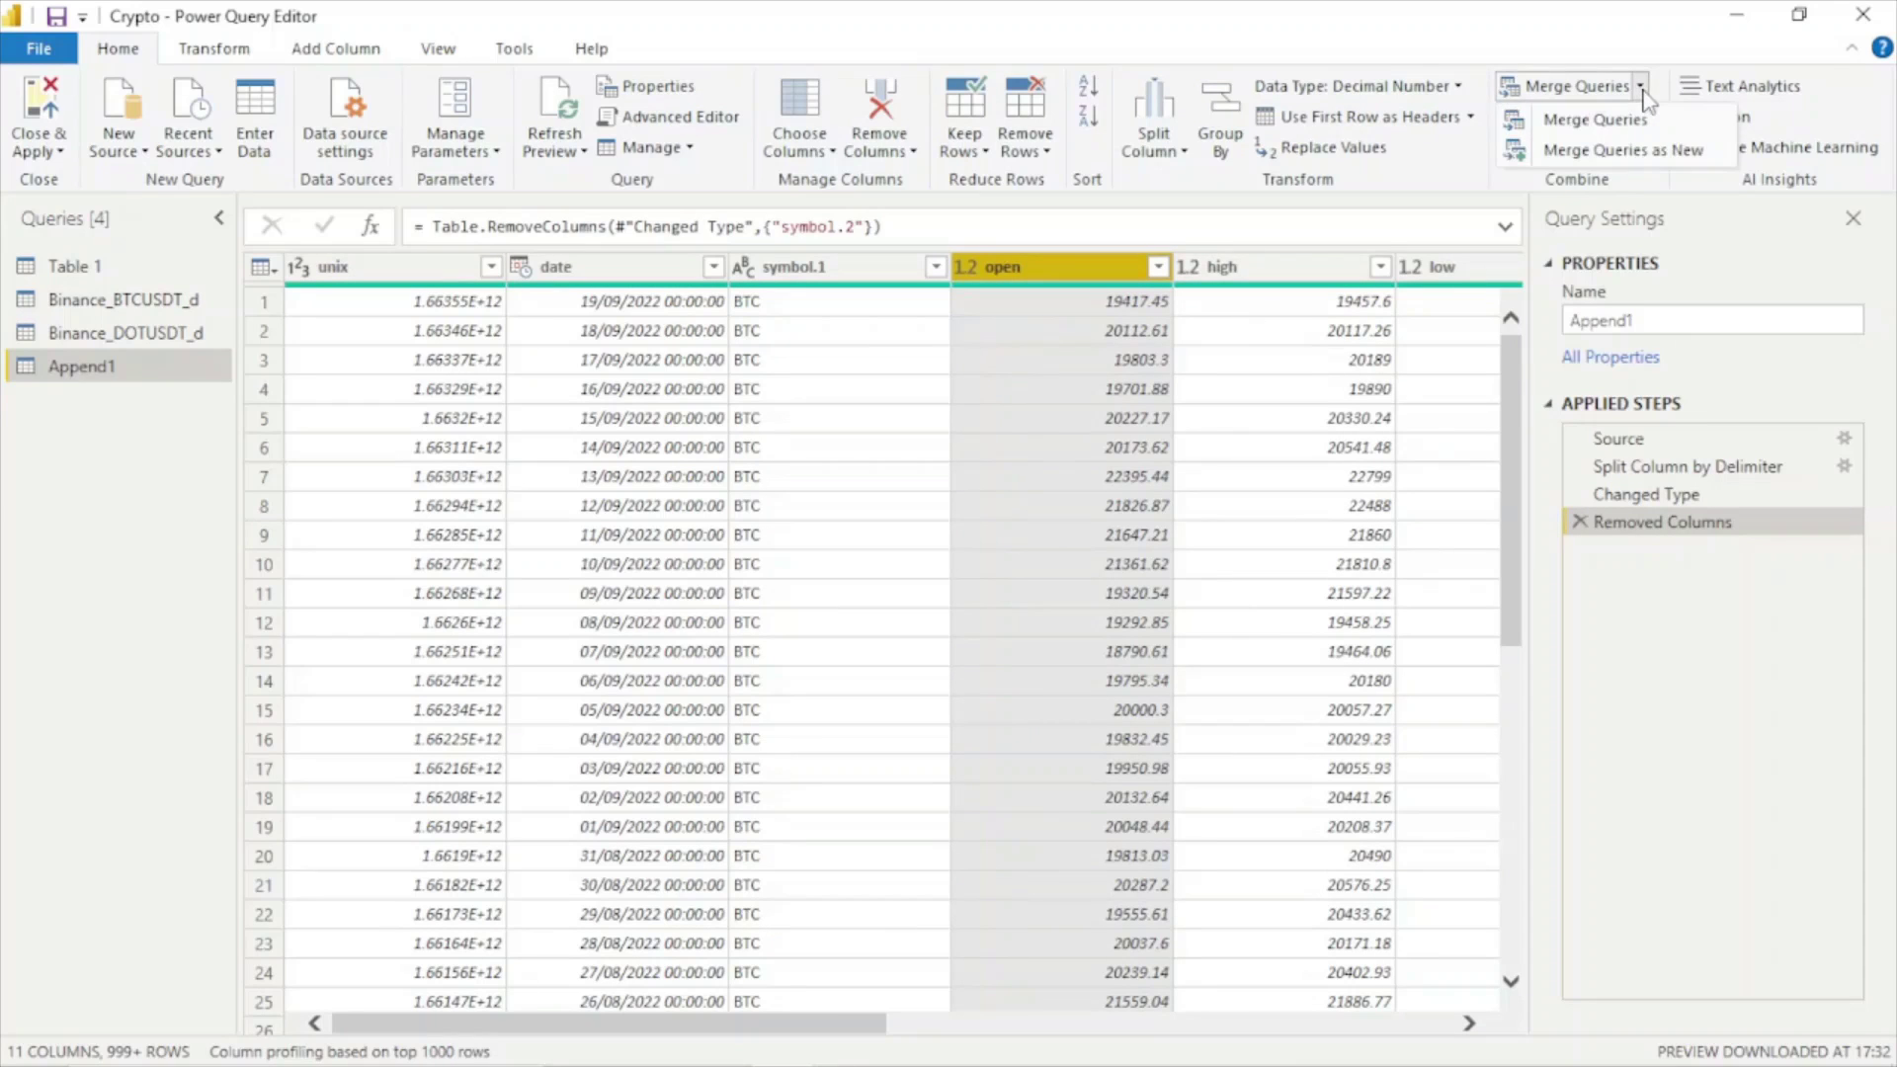
left_click(1692, 155)
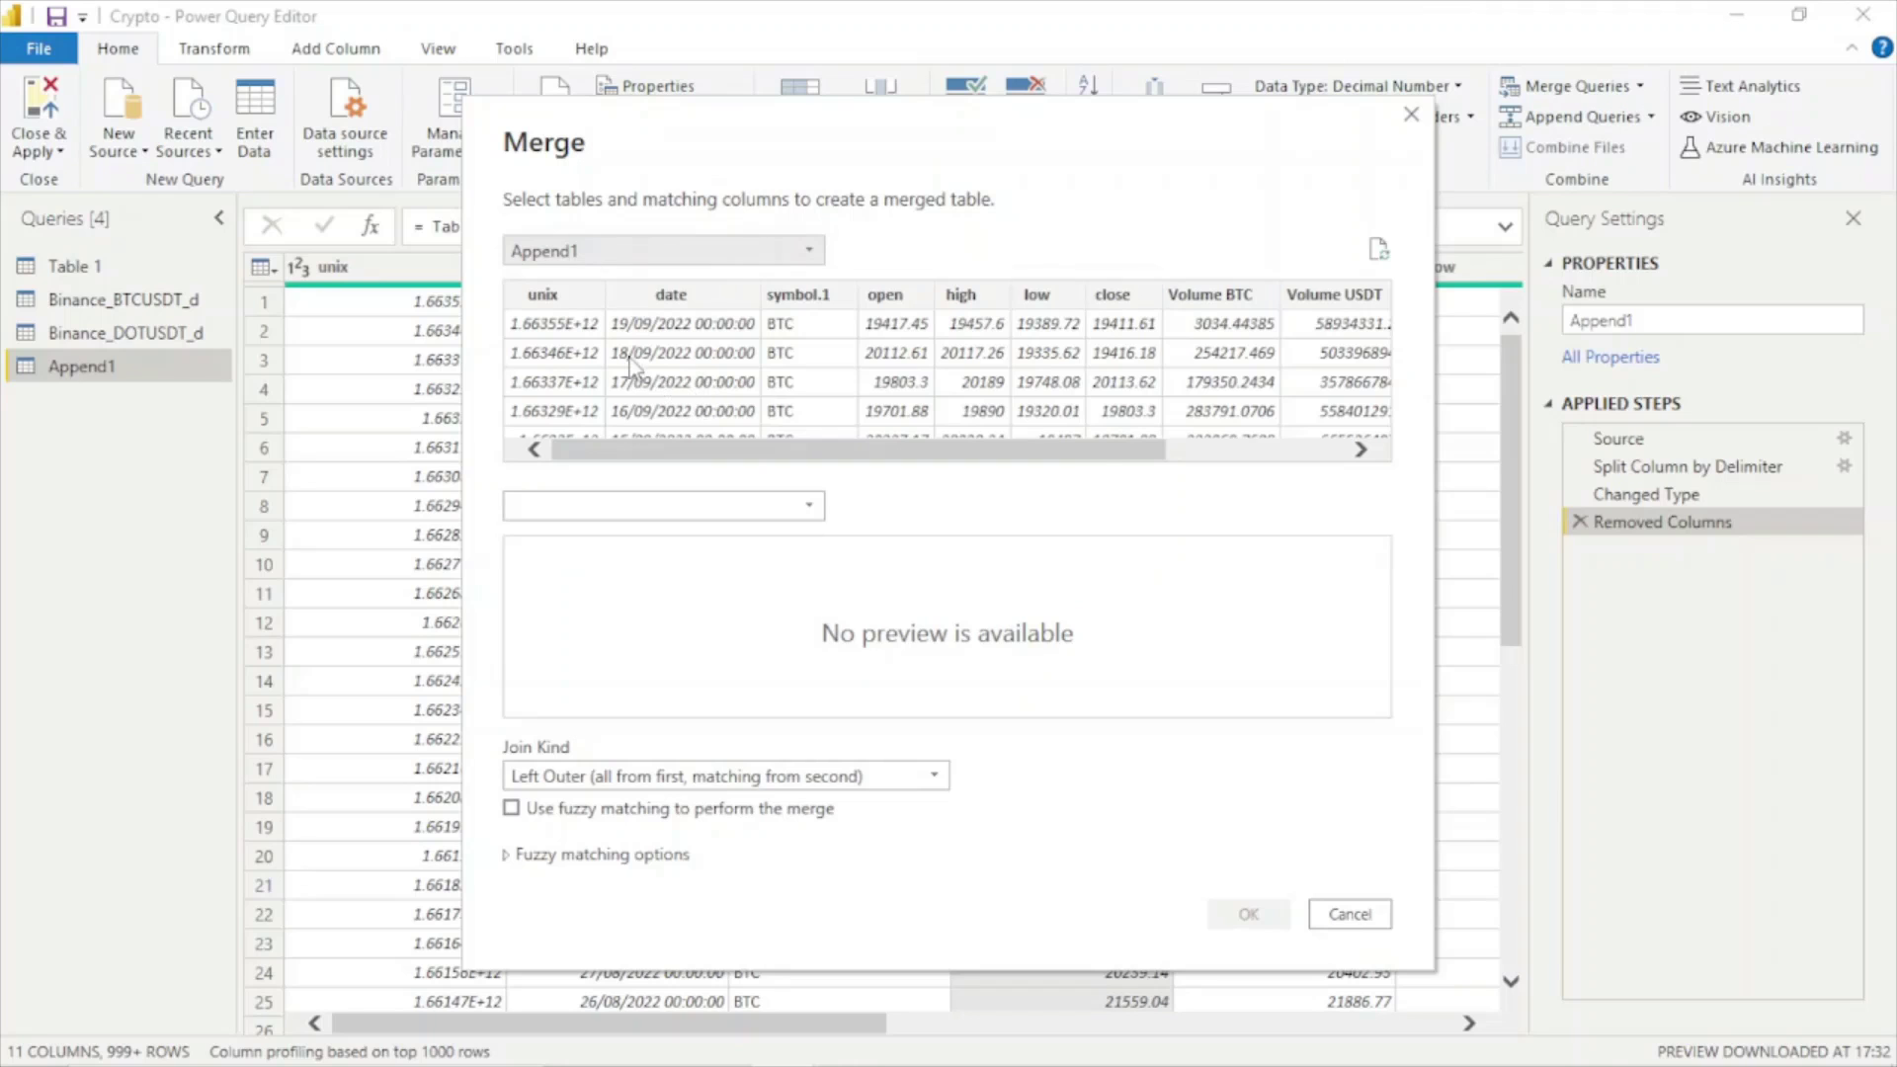
left_click_drag(1104, 467, 866, 495)
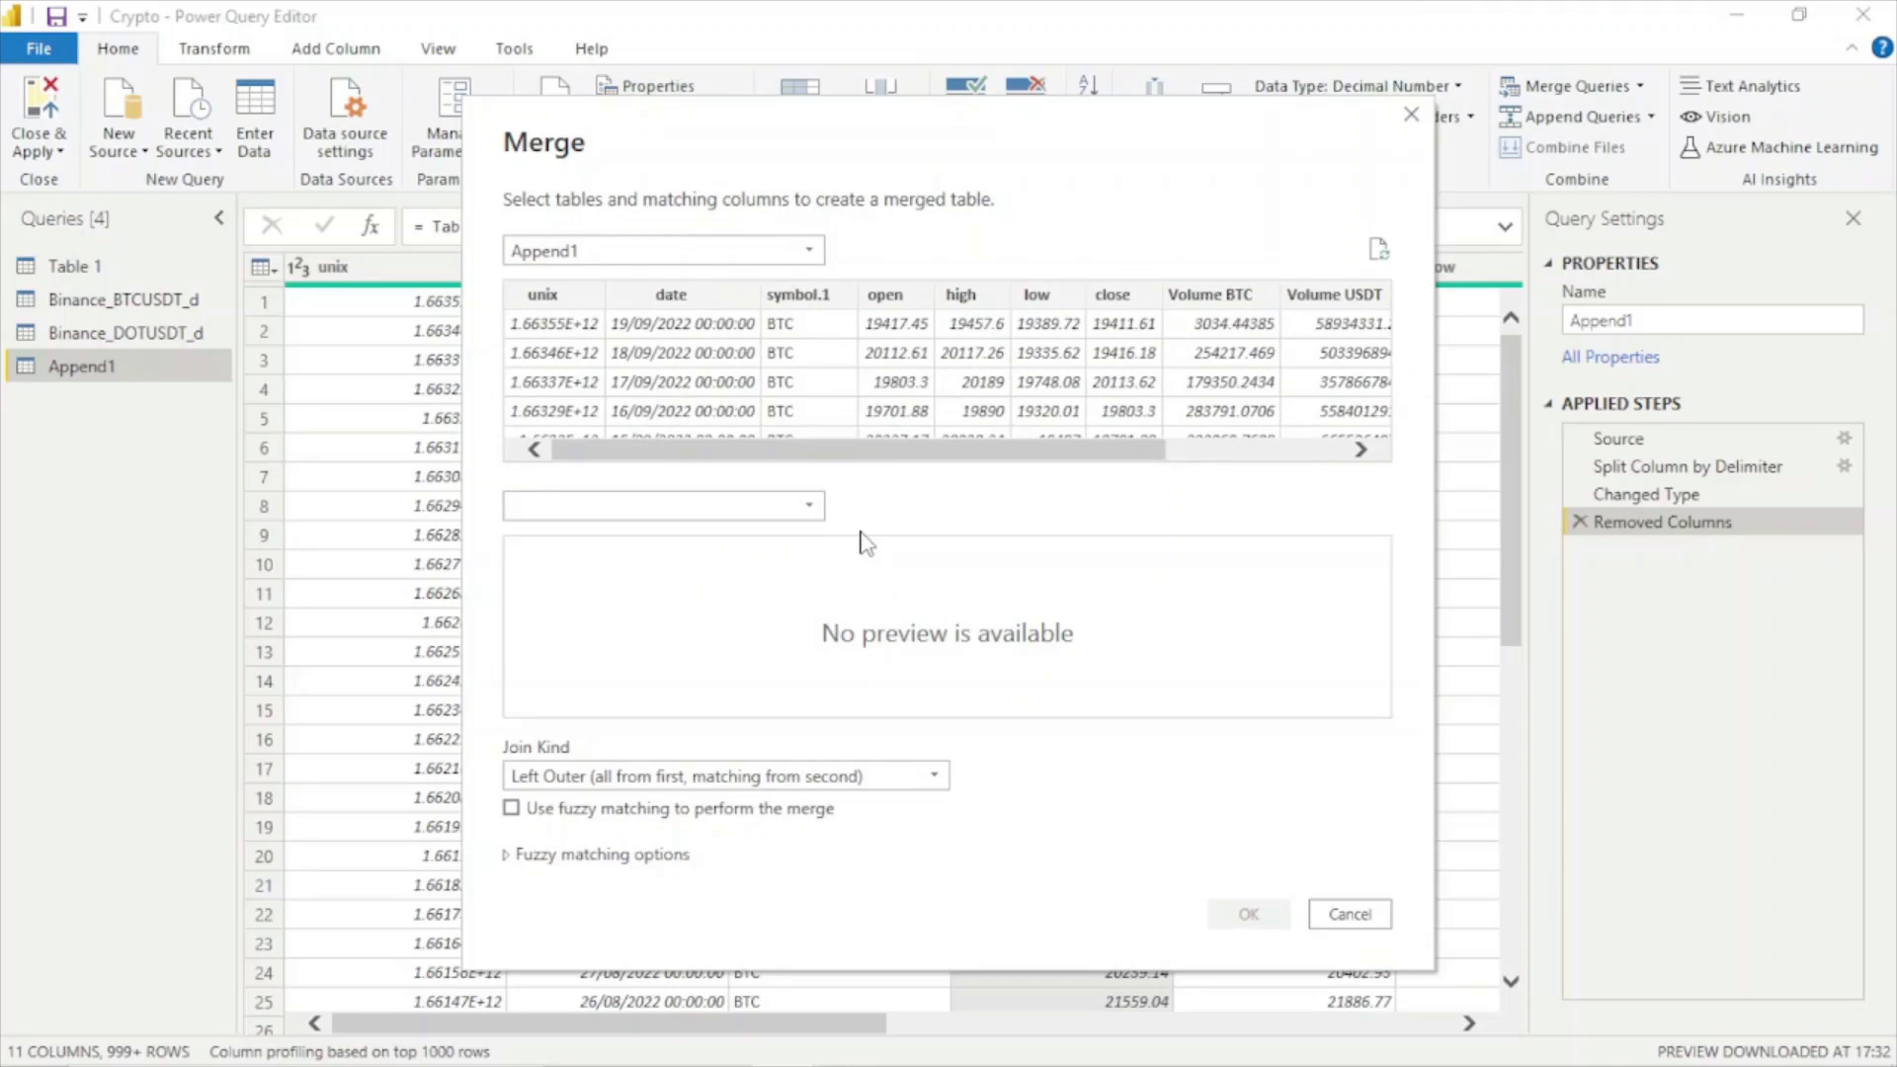
left_click(813, 506)
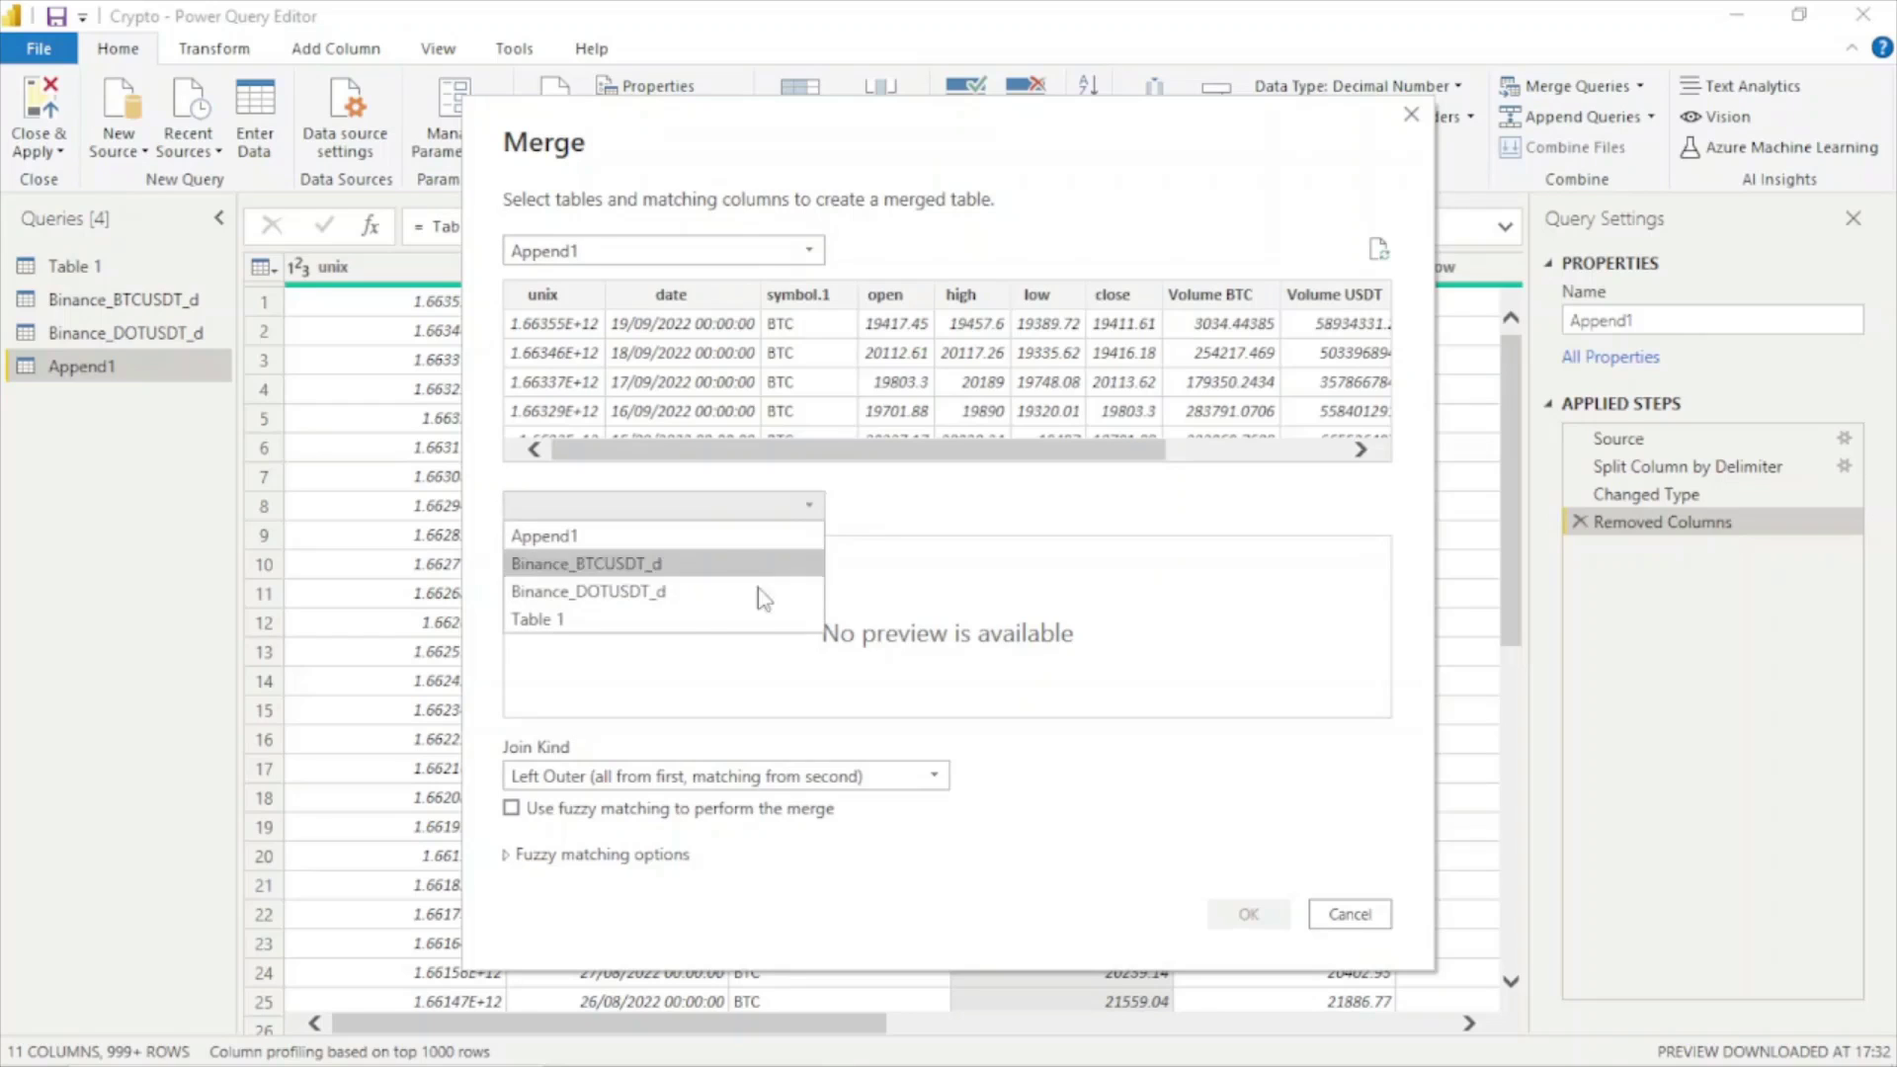
left_click(621, 622)
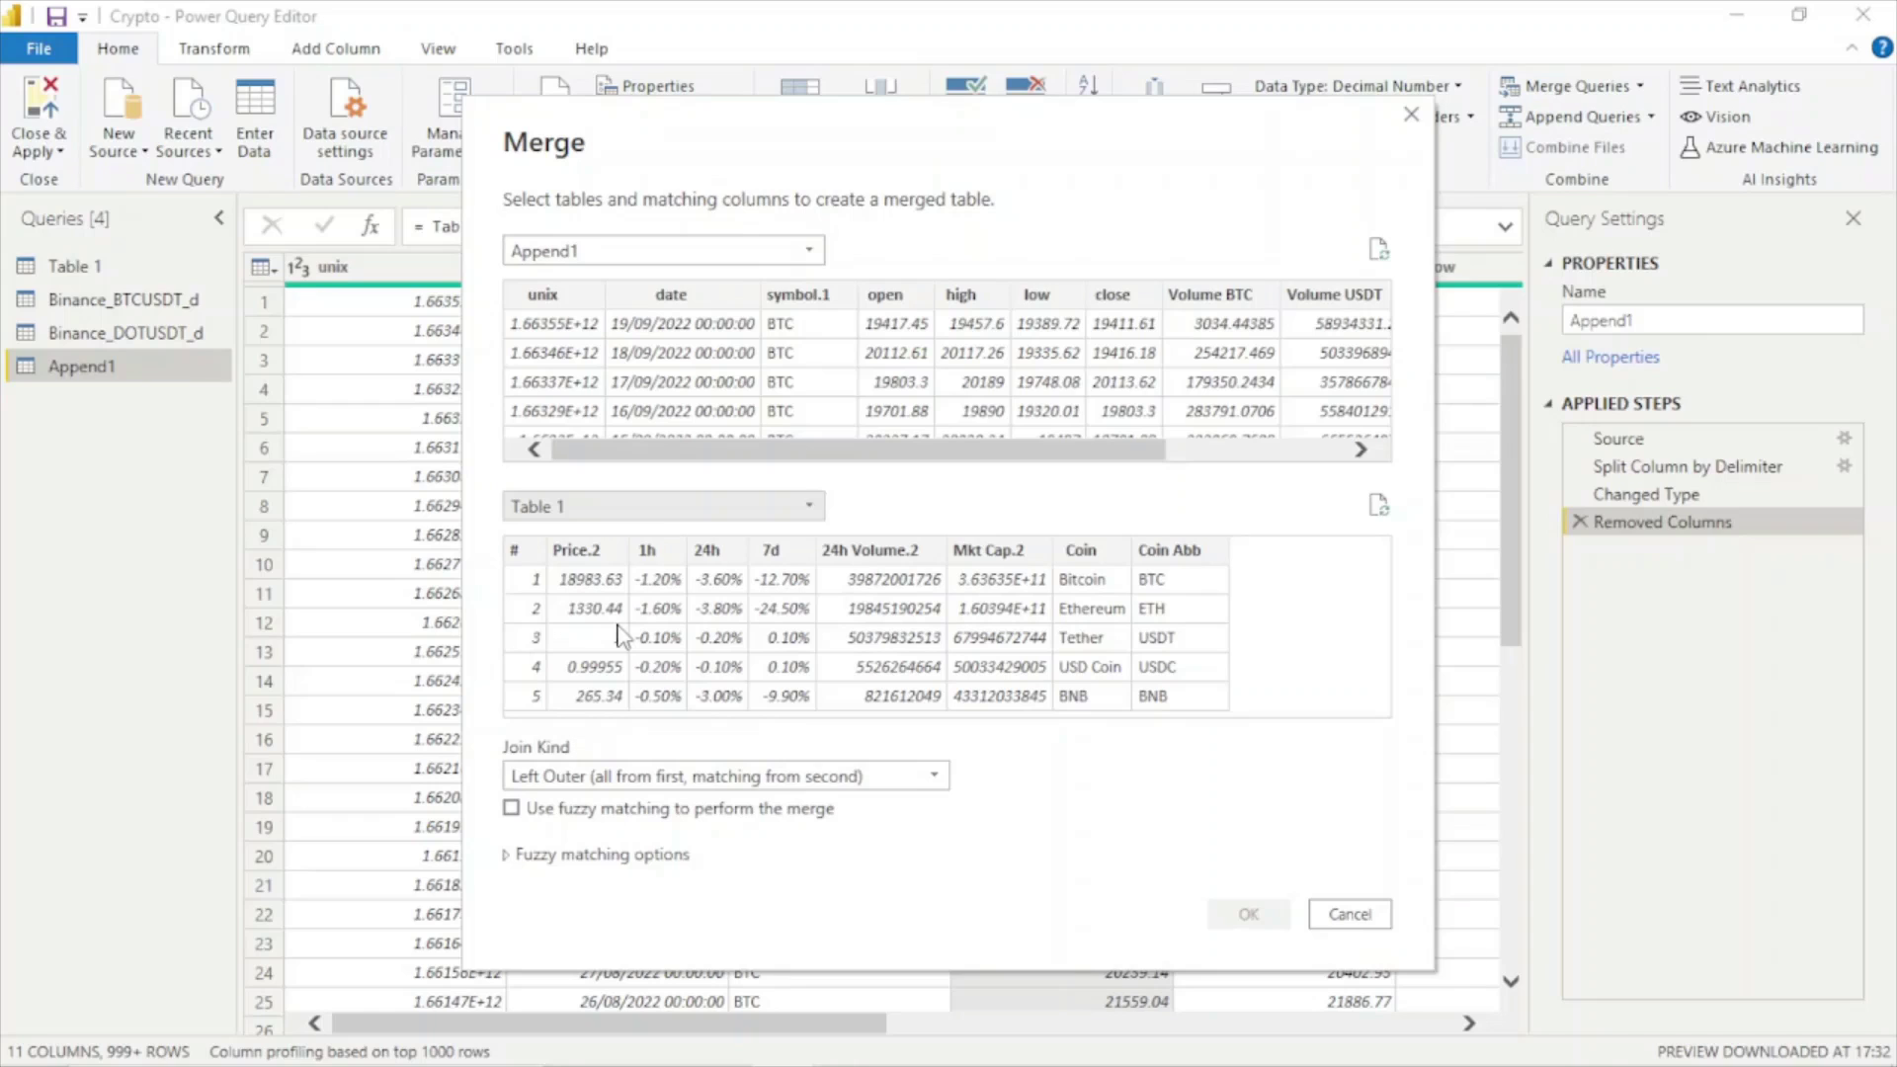
- Match symbol.1 in Append1 to Coin Abb in Table 1 and create the merged query with a Left Outer join
left_click_drag(1116, 451, 1374, 489)
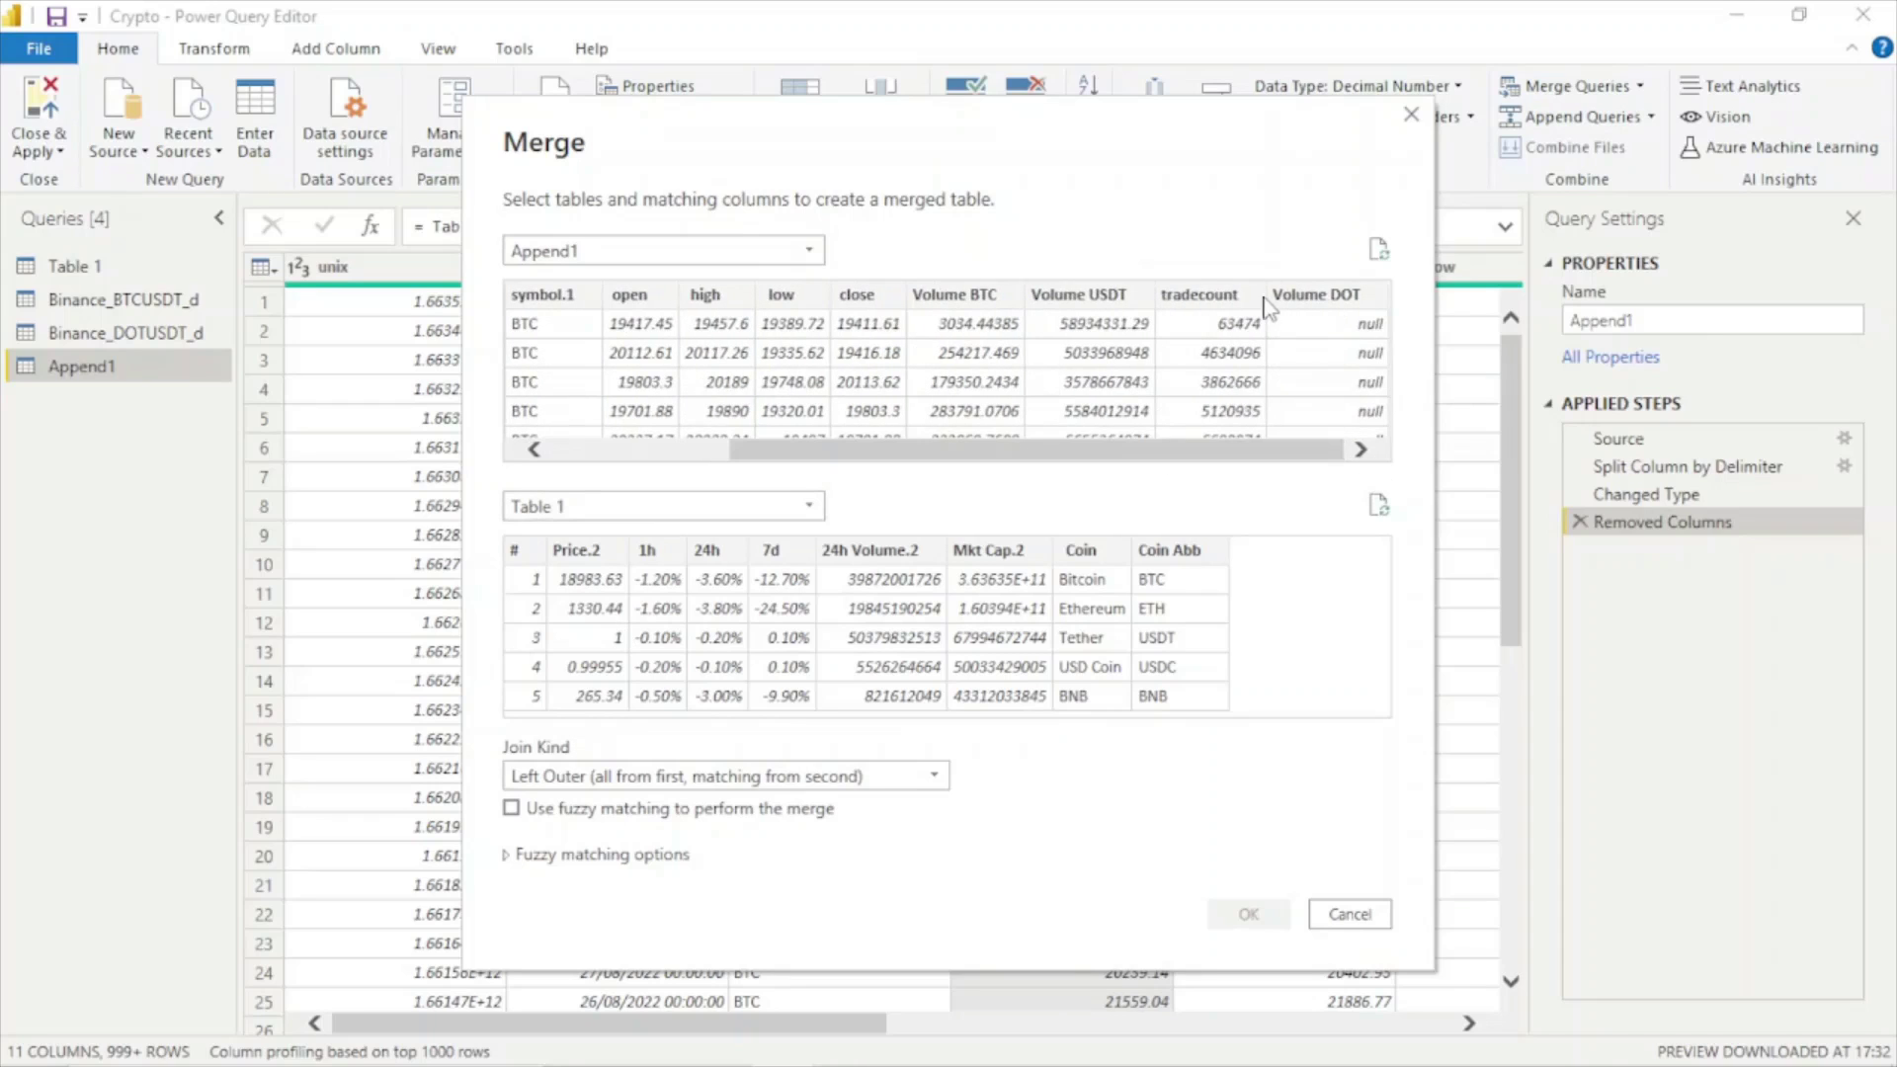
left_click_drag(1137, 449, 808, 464)
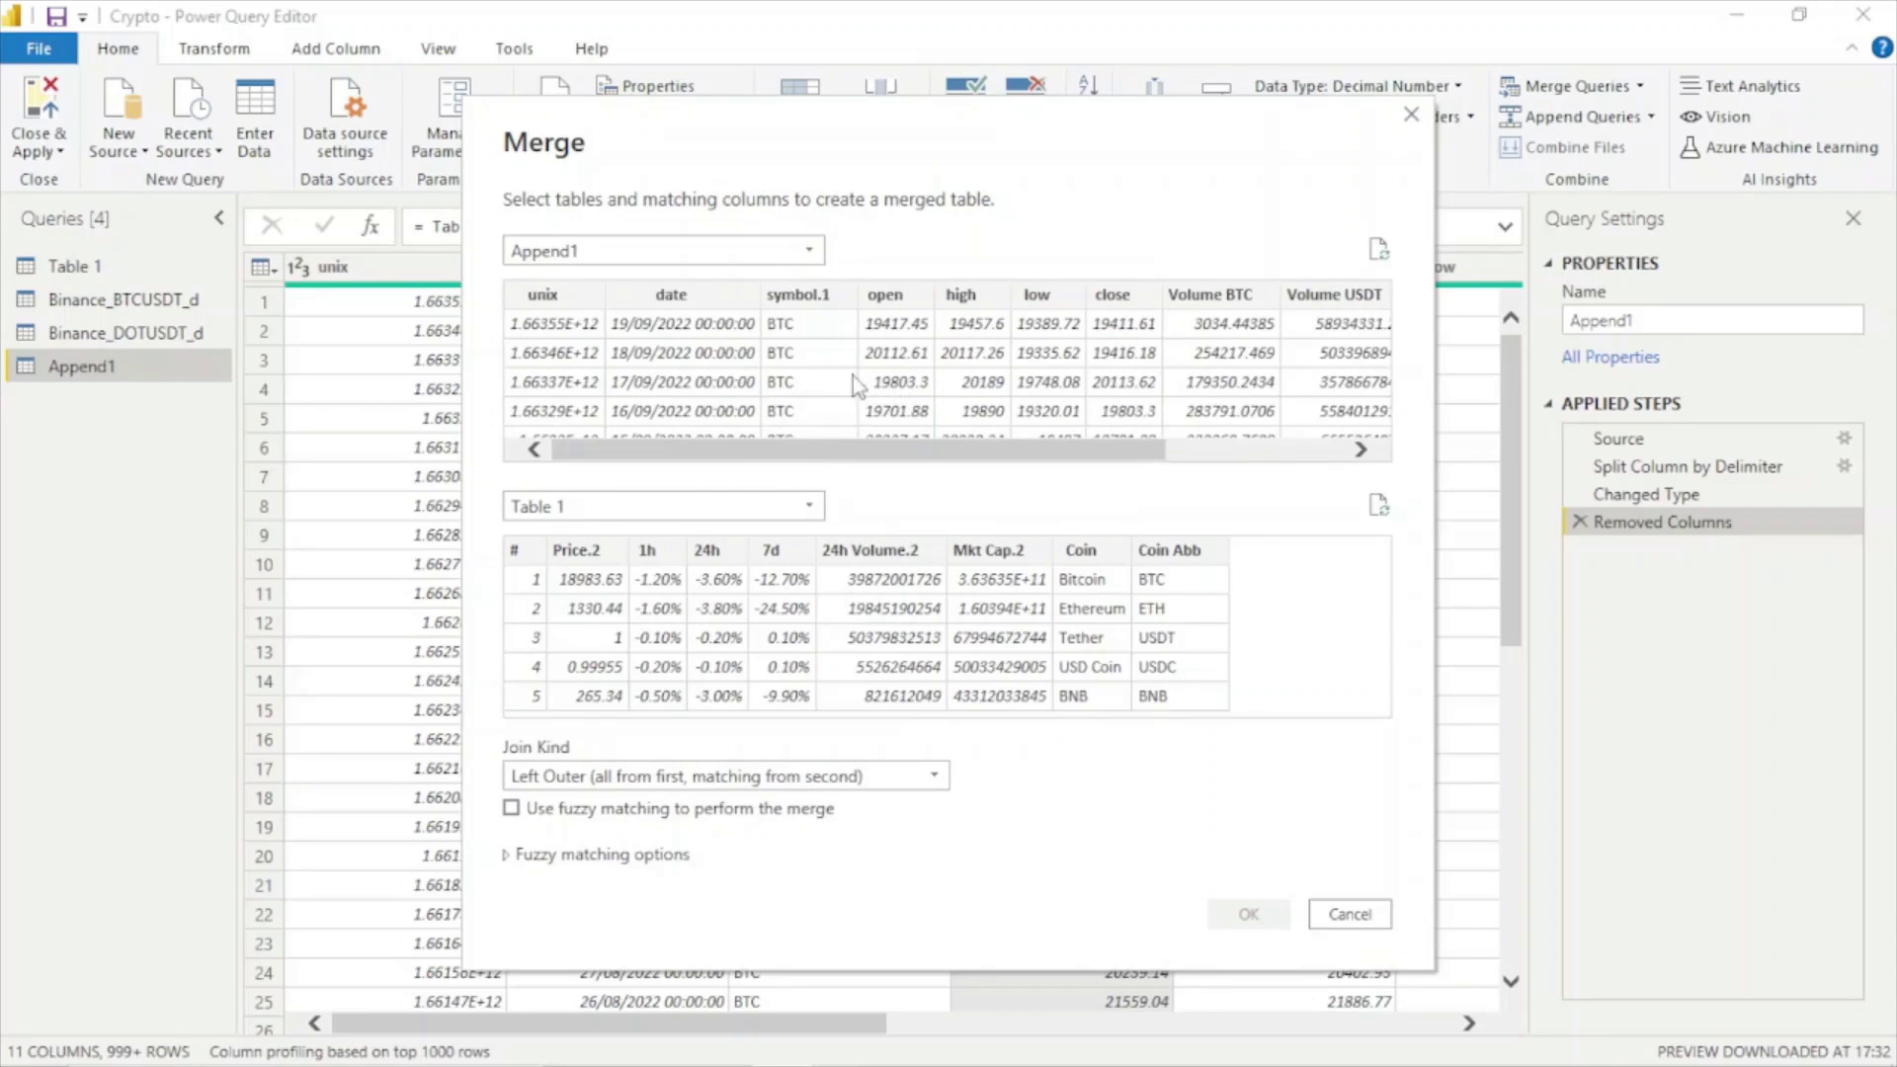
left_click(838, 295)
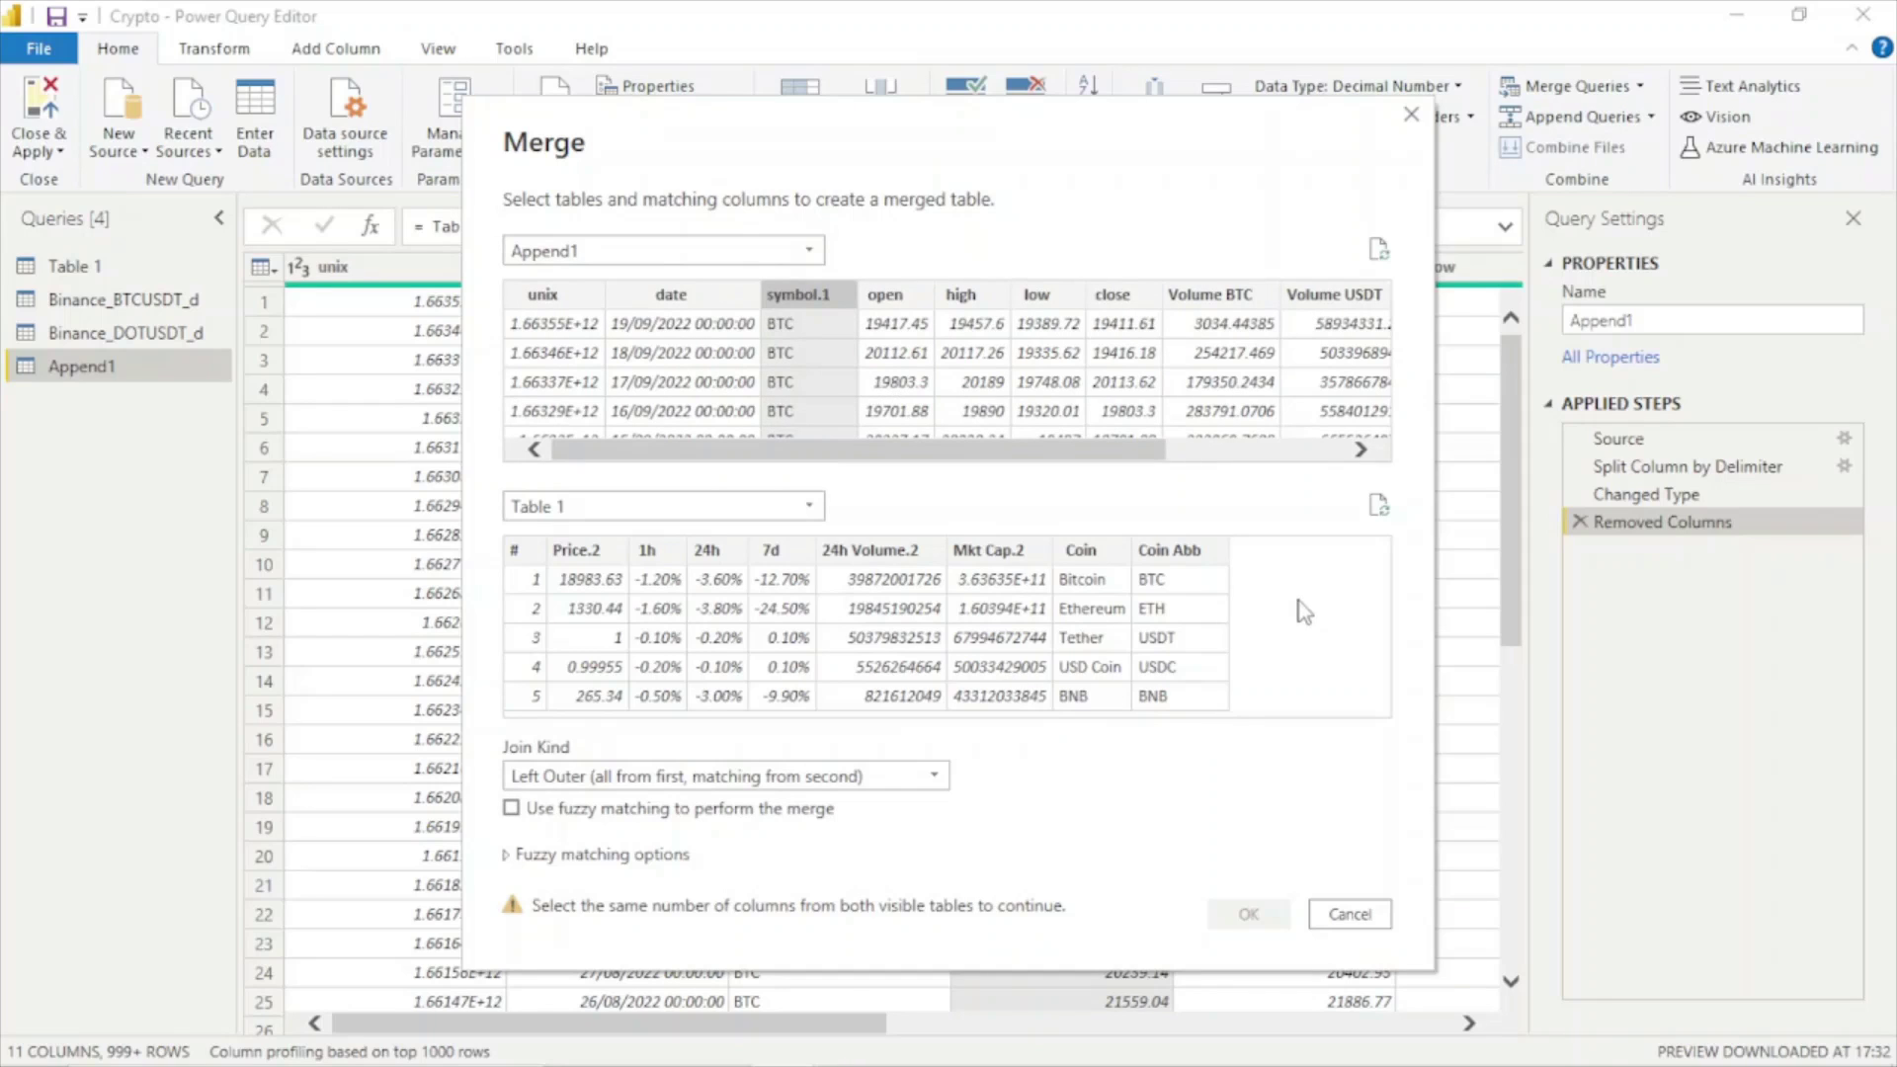
left_click(1191, 556)
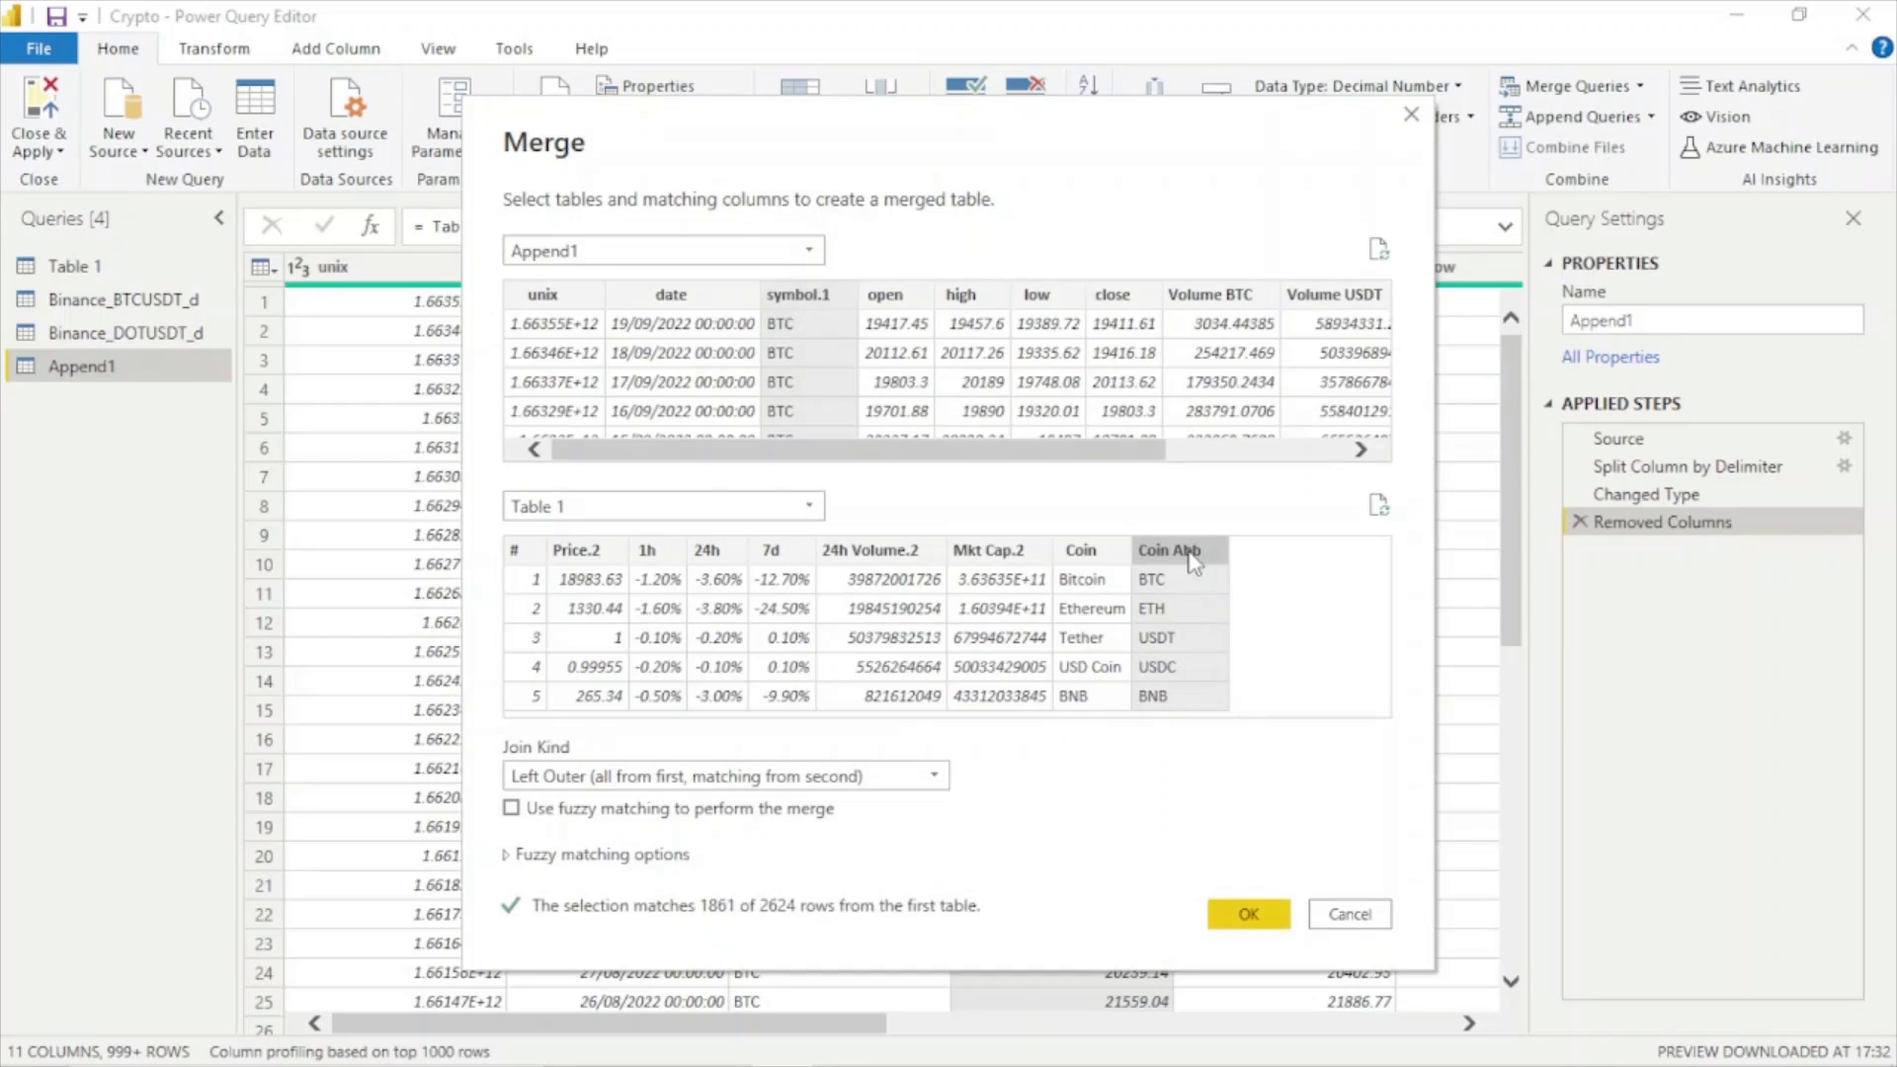
left_click(1244, 911)
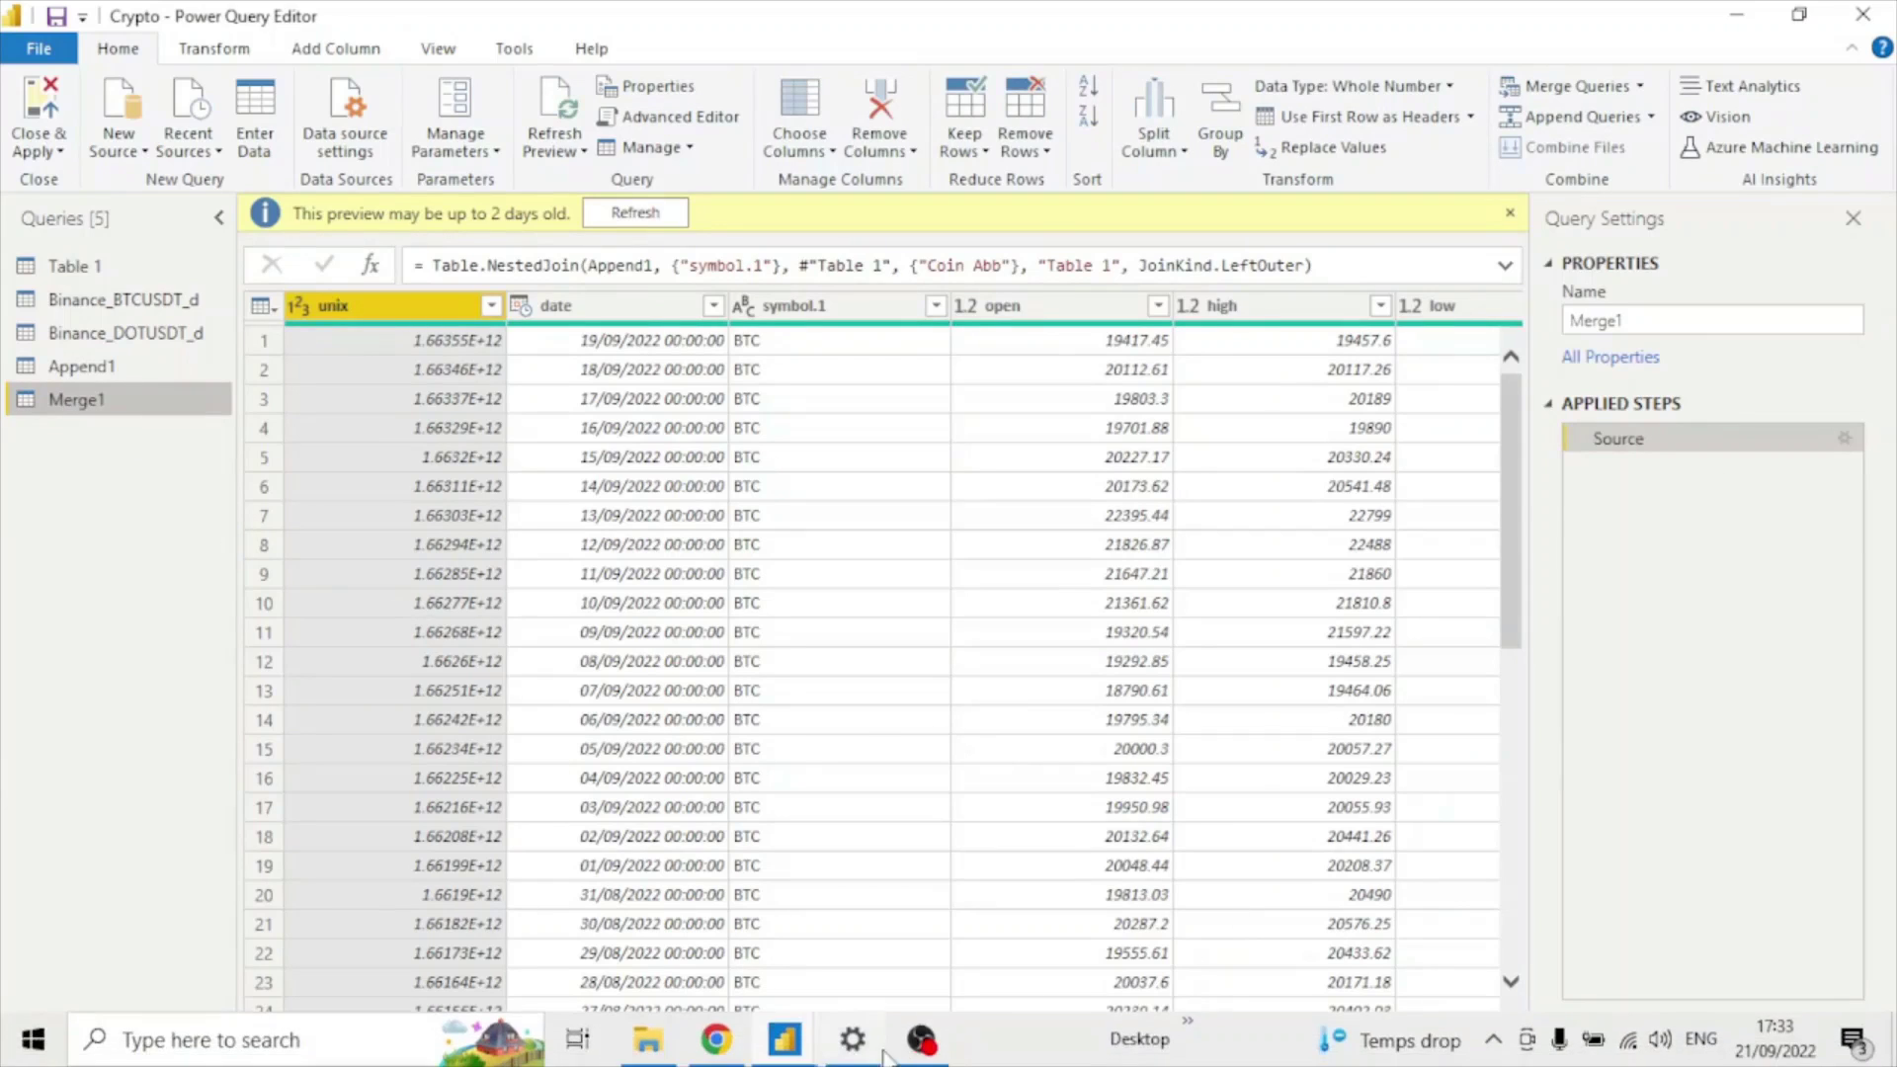
- Examine the first row of the merged query across its columns through to the nested Table 1 record
left_click_drag(822, 1023, 836, 1026)
left_click(747, 341)
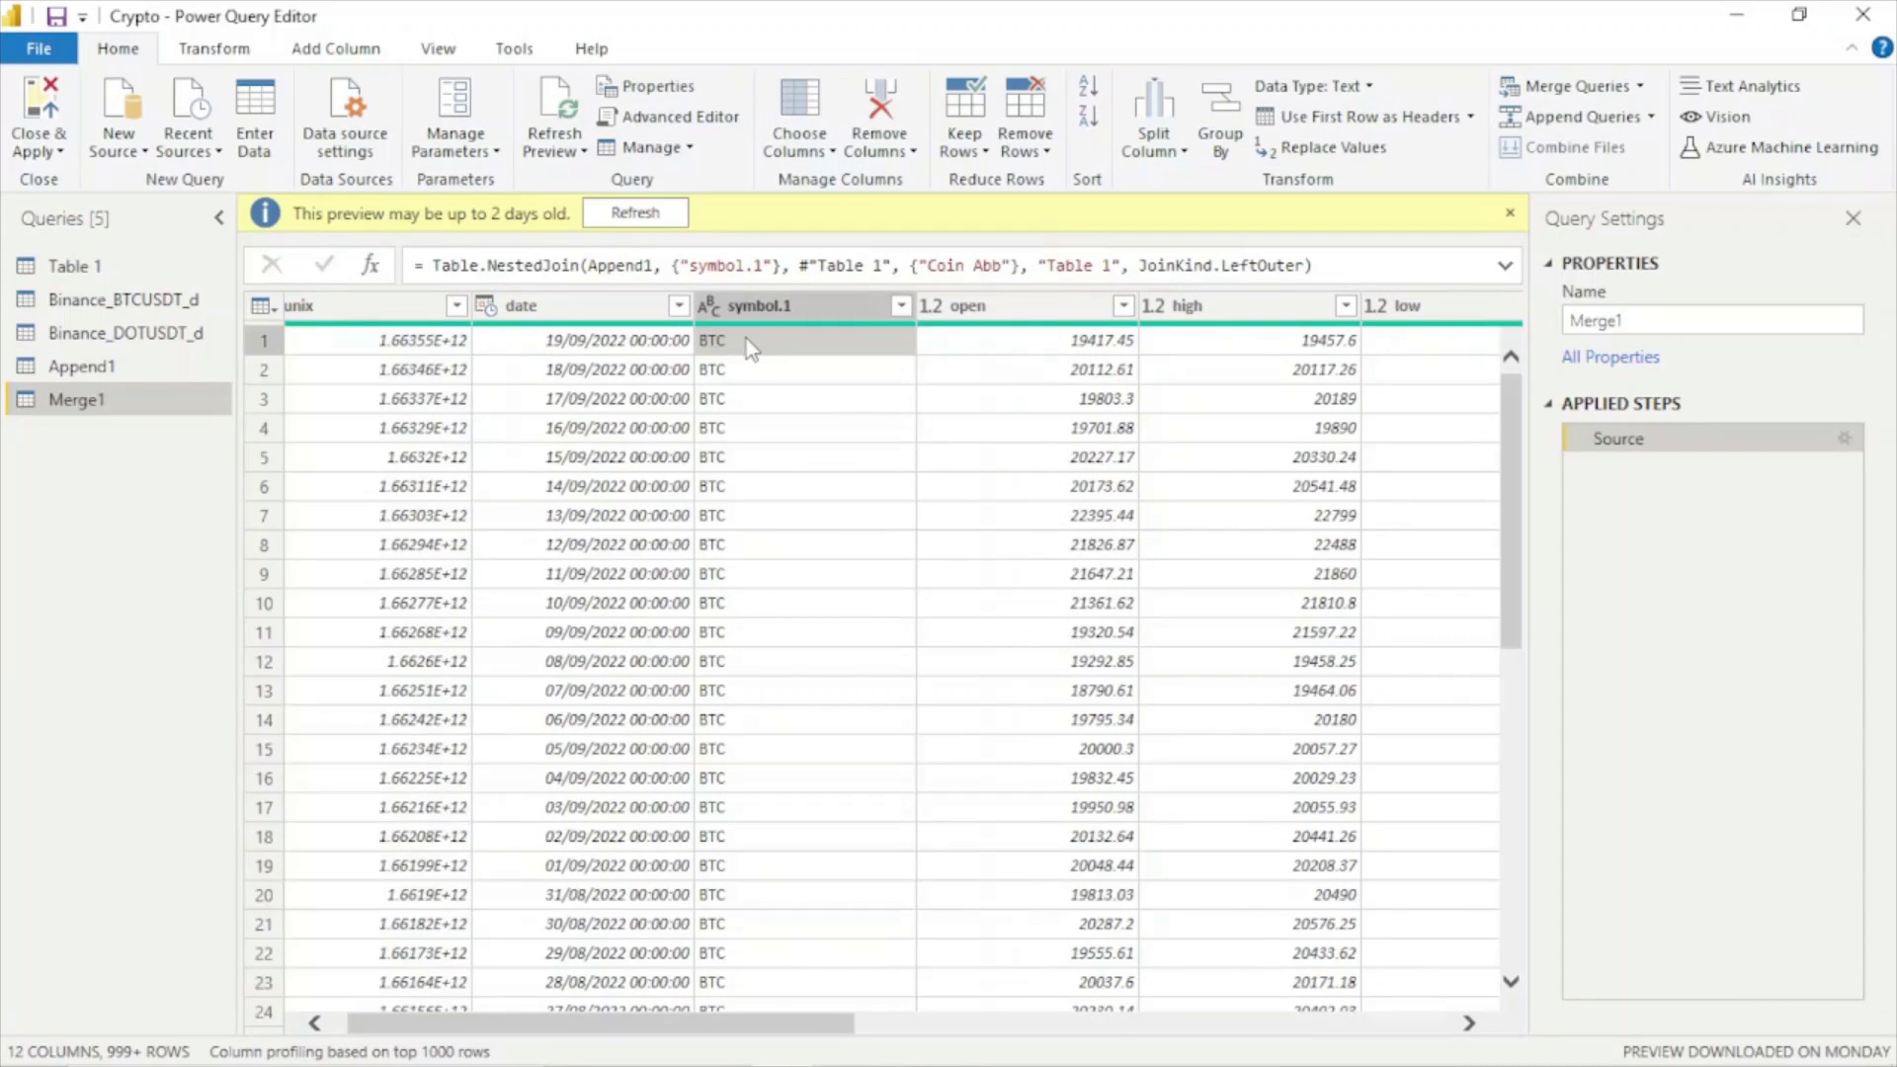
key("Right")
key("Right")
key("Right")
key("Right")
key("Right")
key("Right")
key("Right")
key("Right")
key("Right")
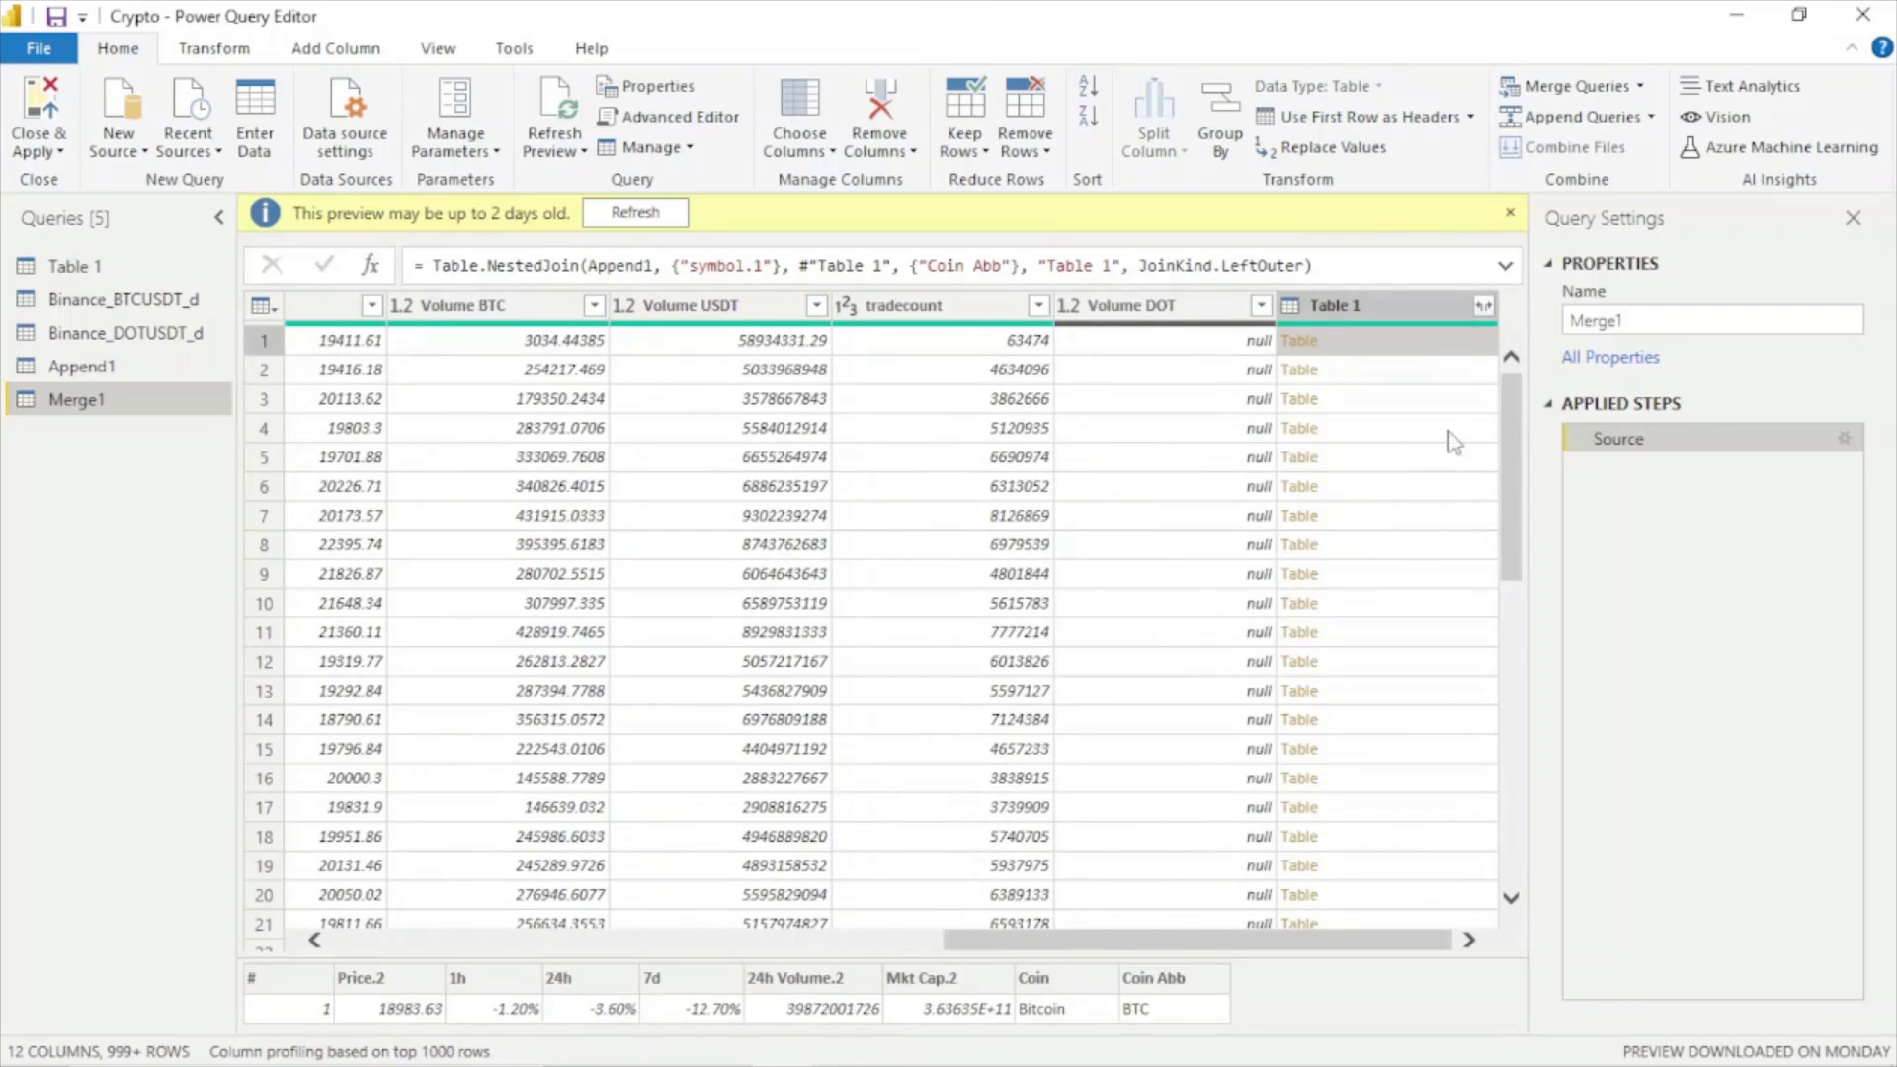
- Expand the nested Table 1 column of the merged query to include only the Price.2 field
left_click(1484, 312)
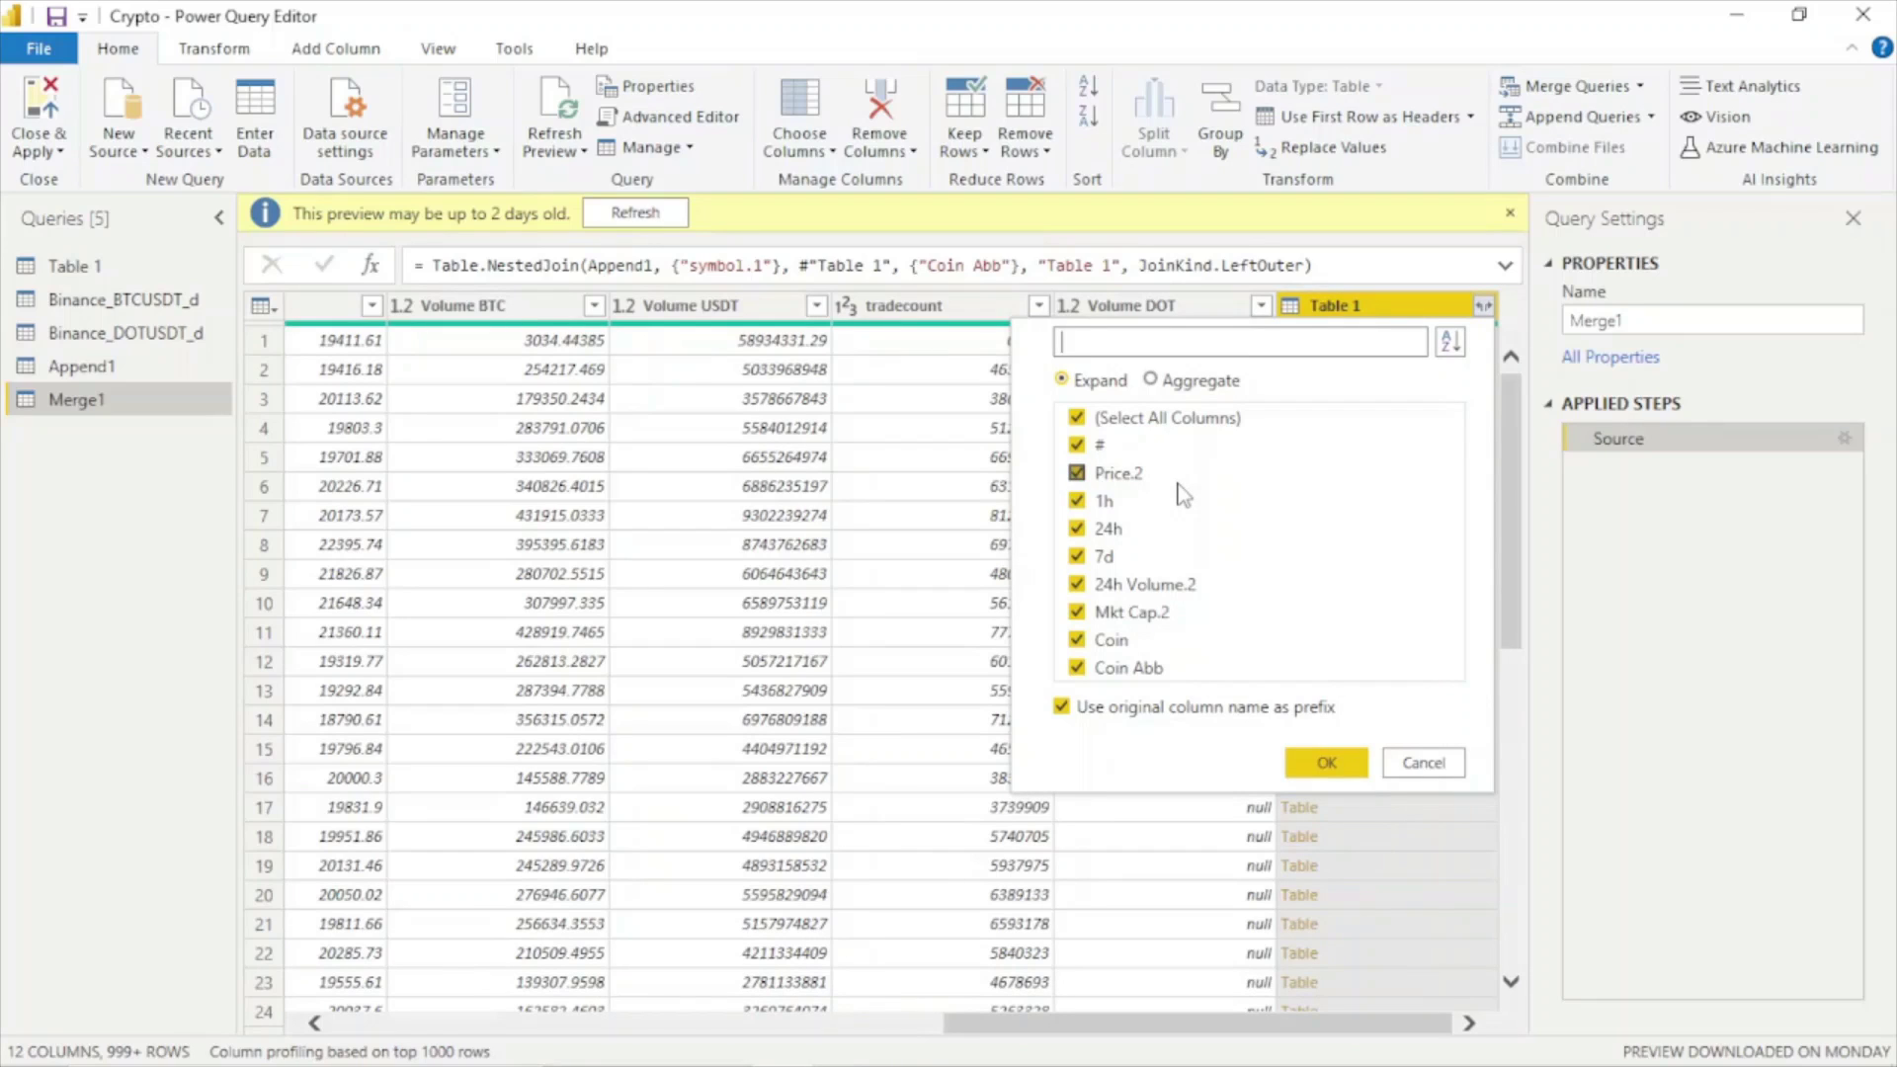
left_click(1136, 419)
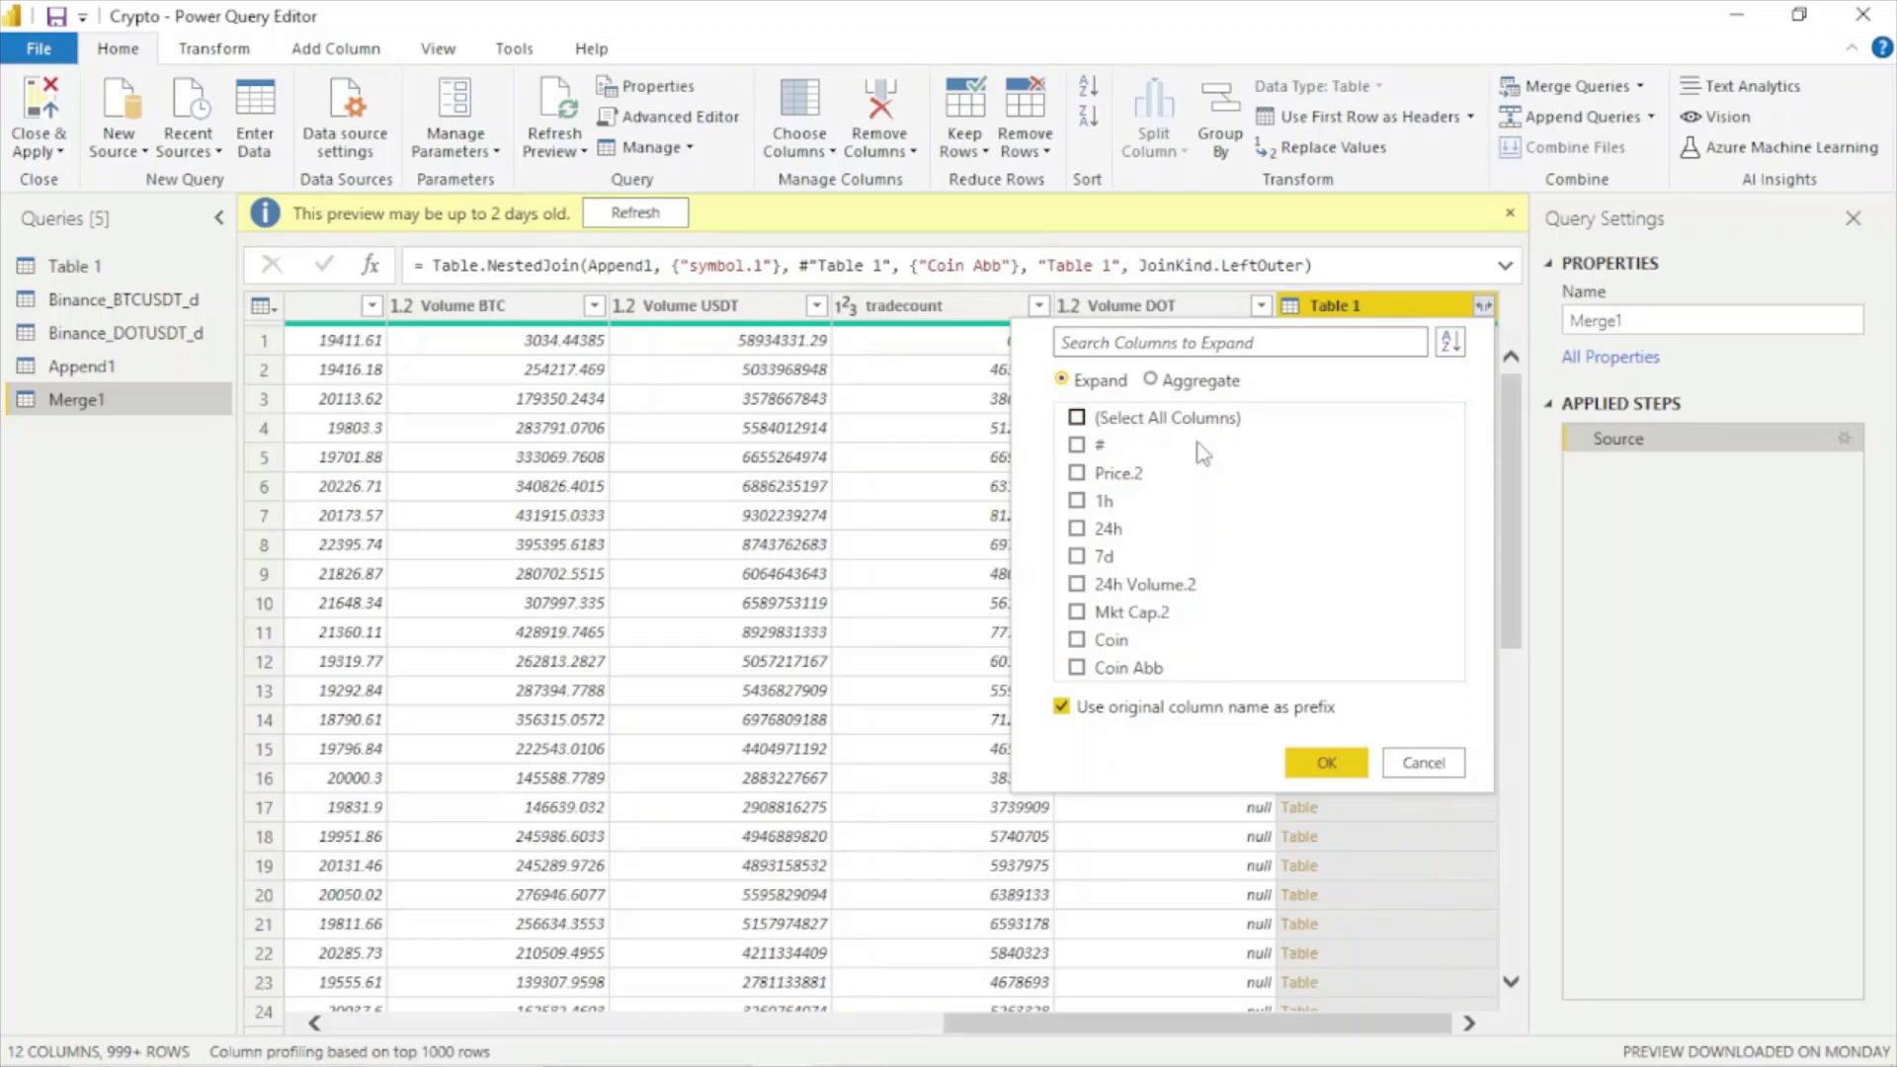
left_click(1077, 473)
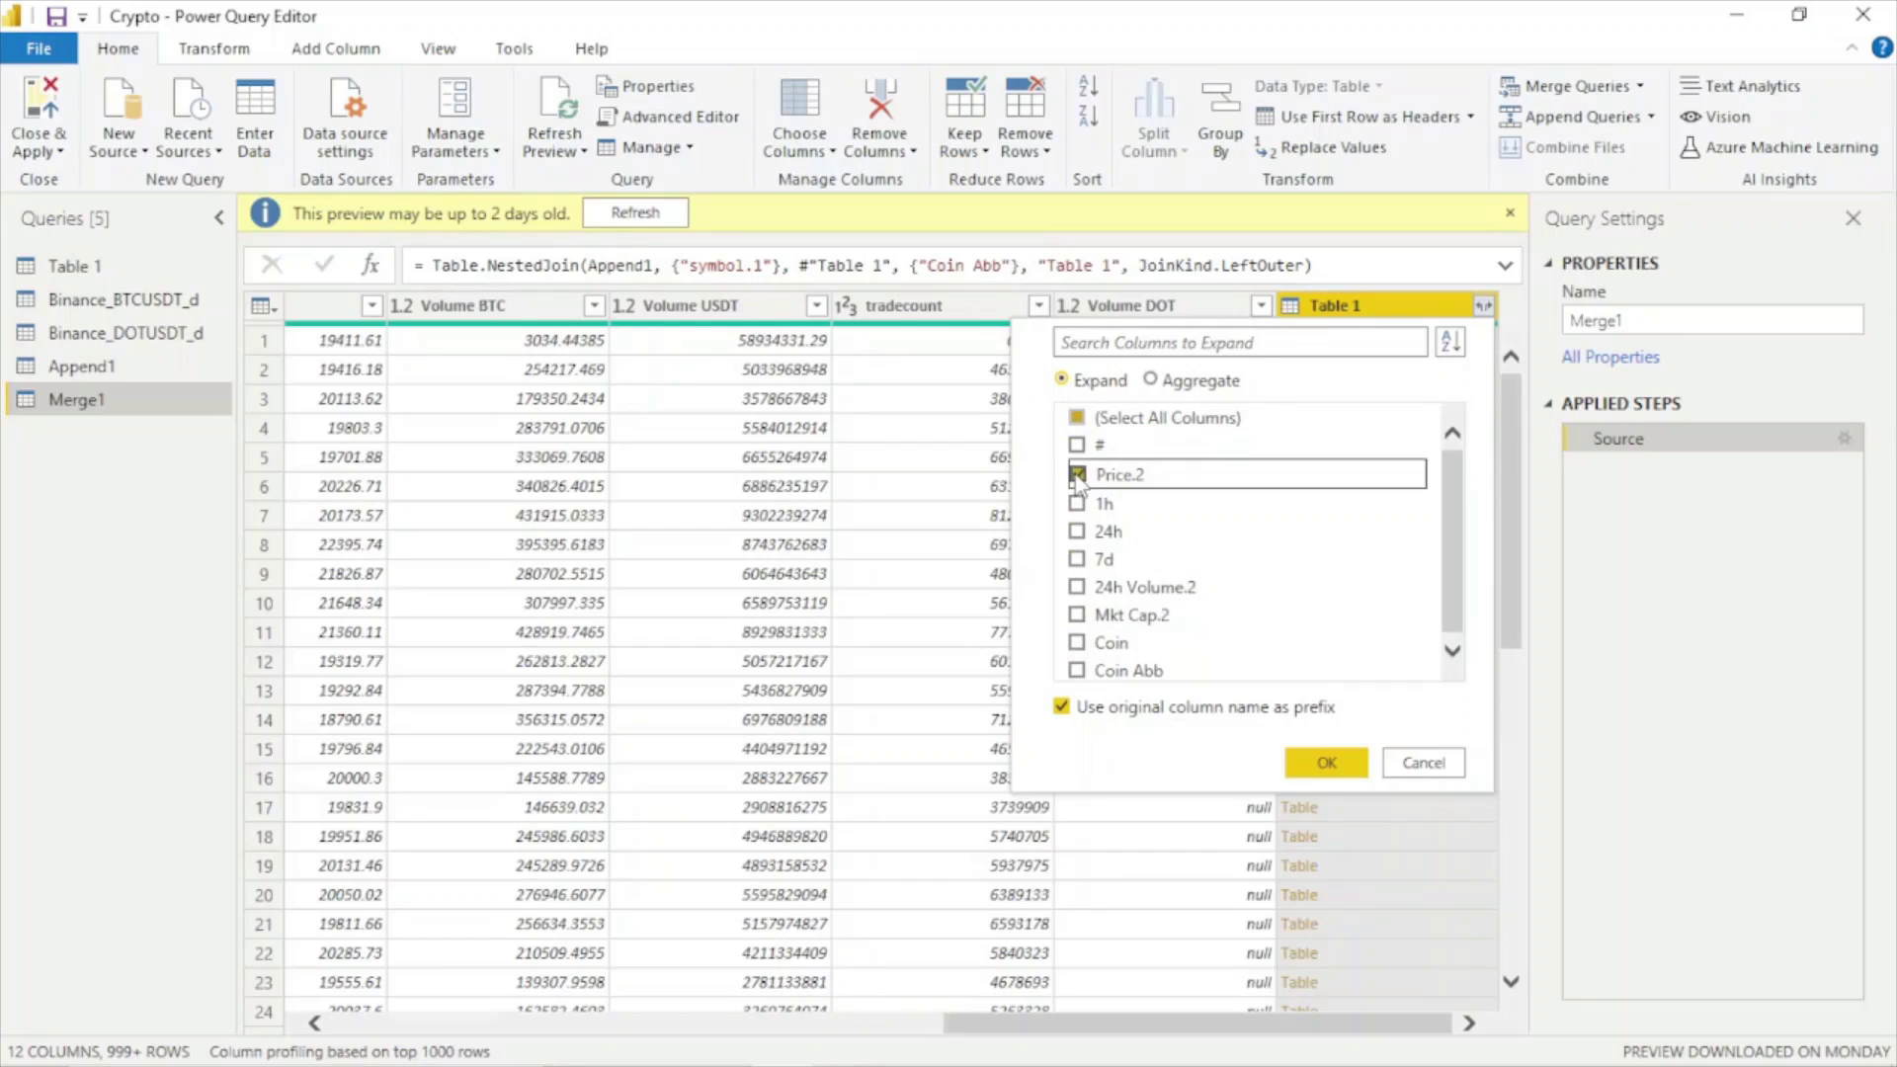
left_click(1326, 763)
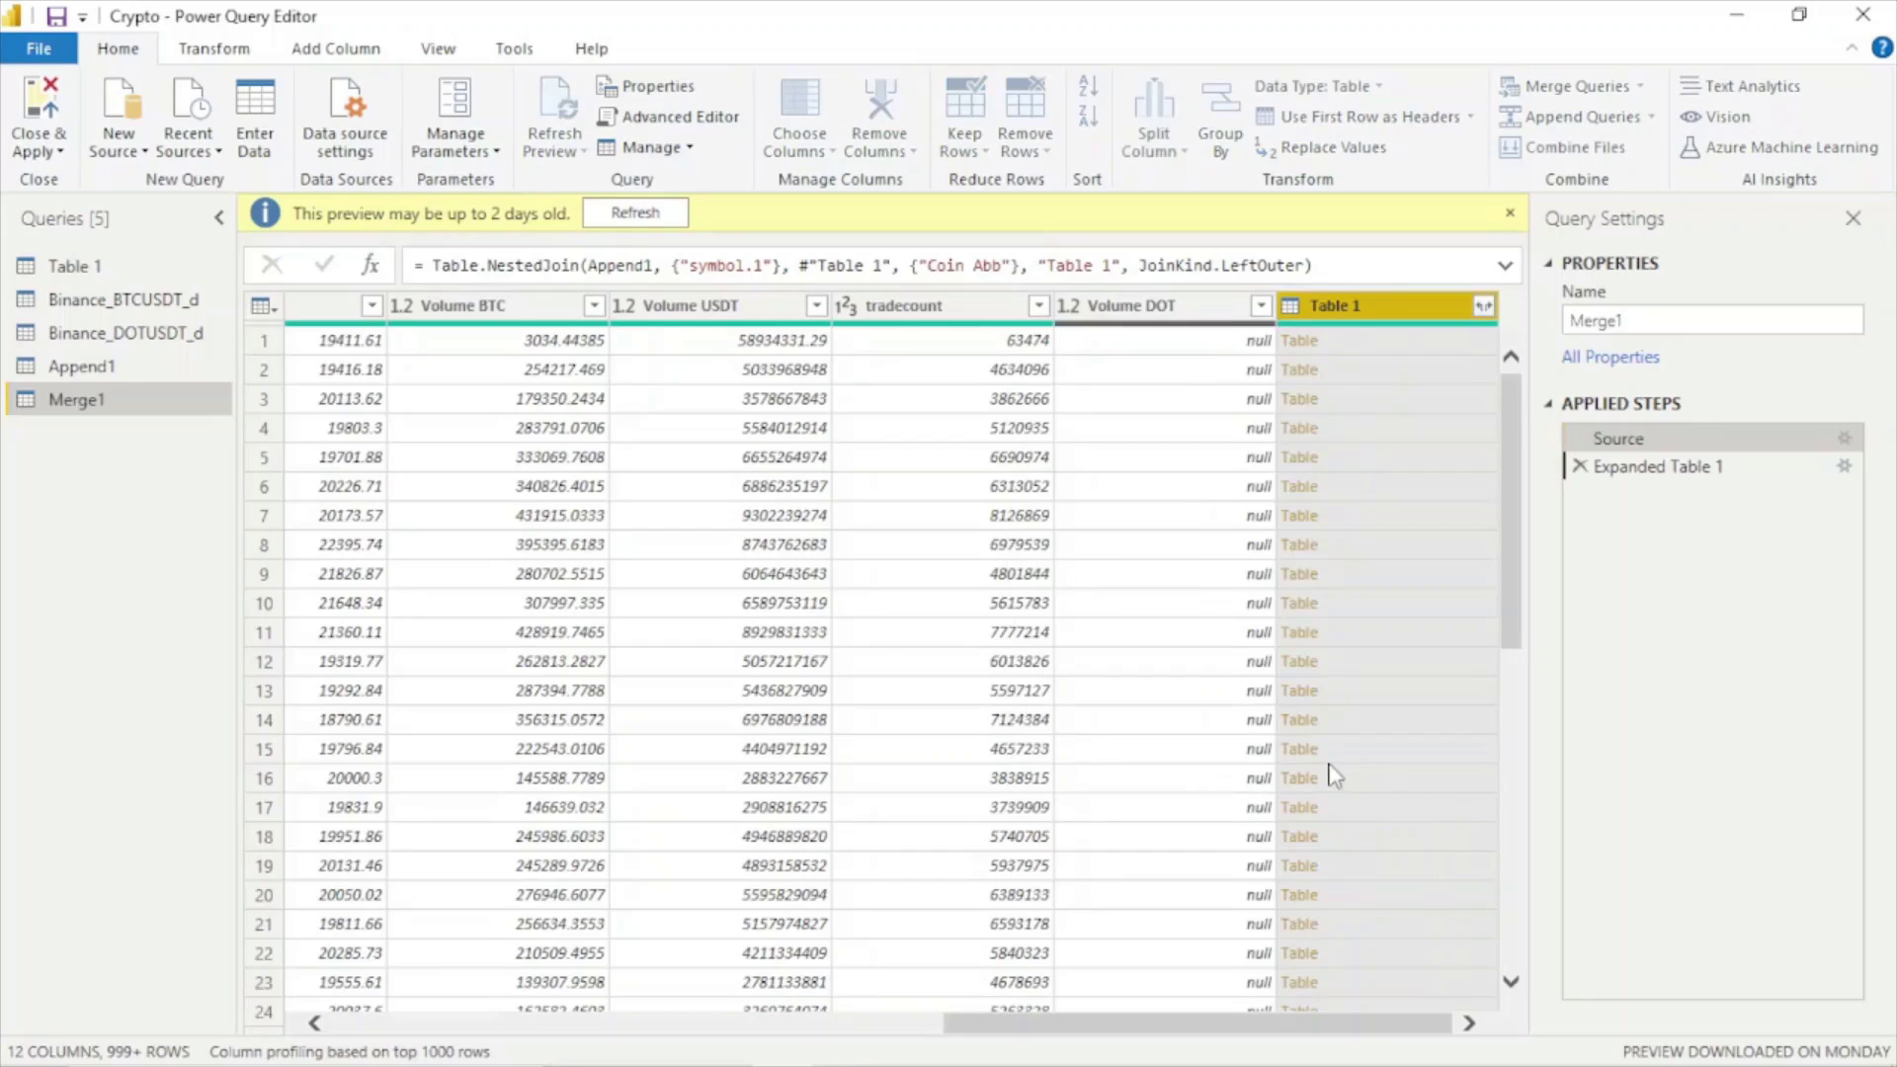
left_click(1456, 308)
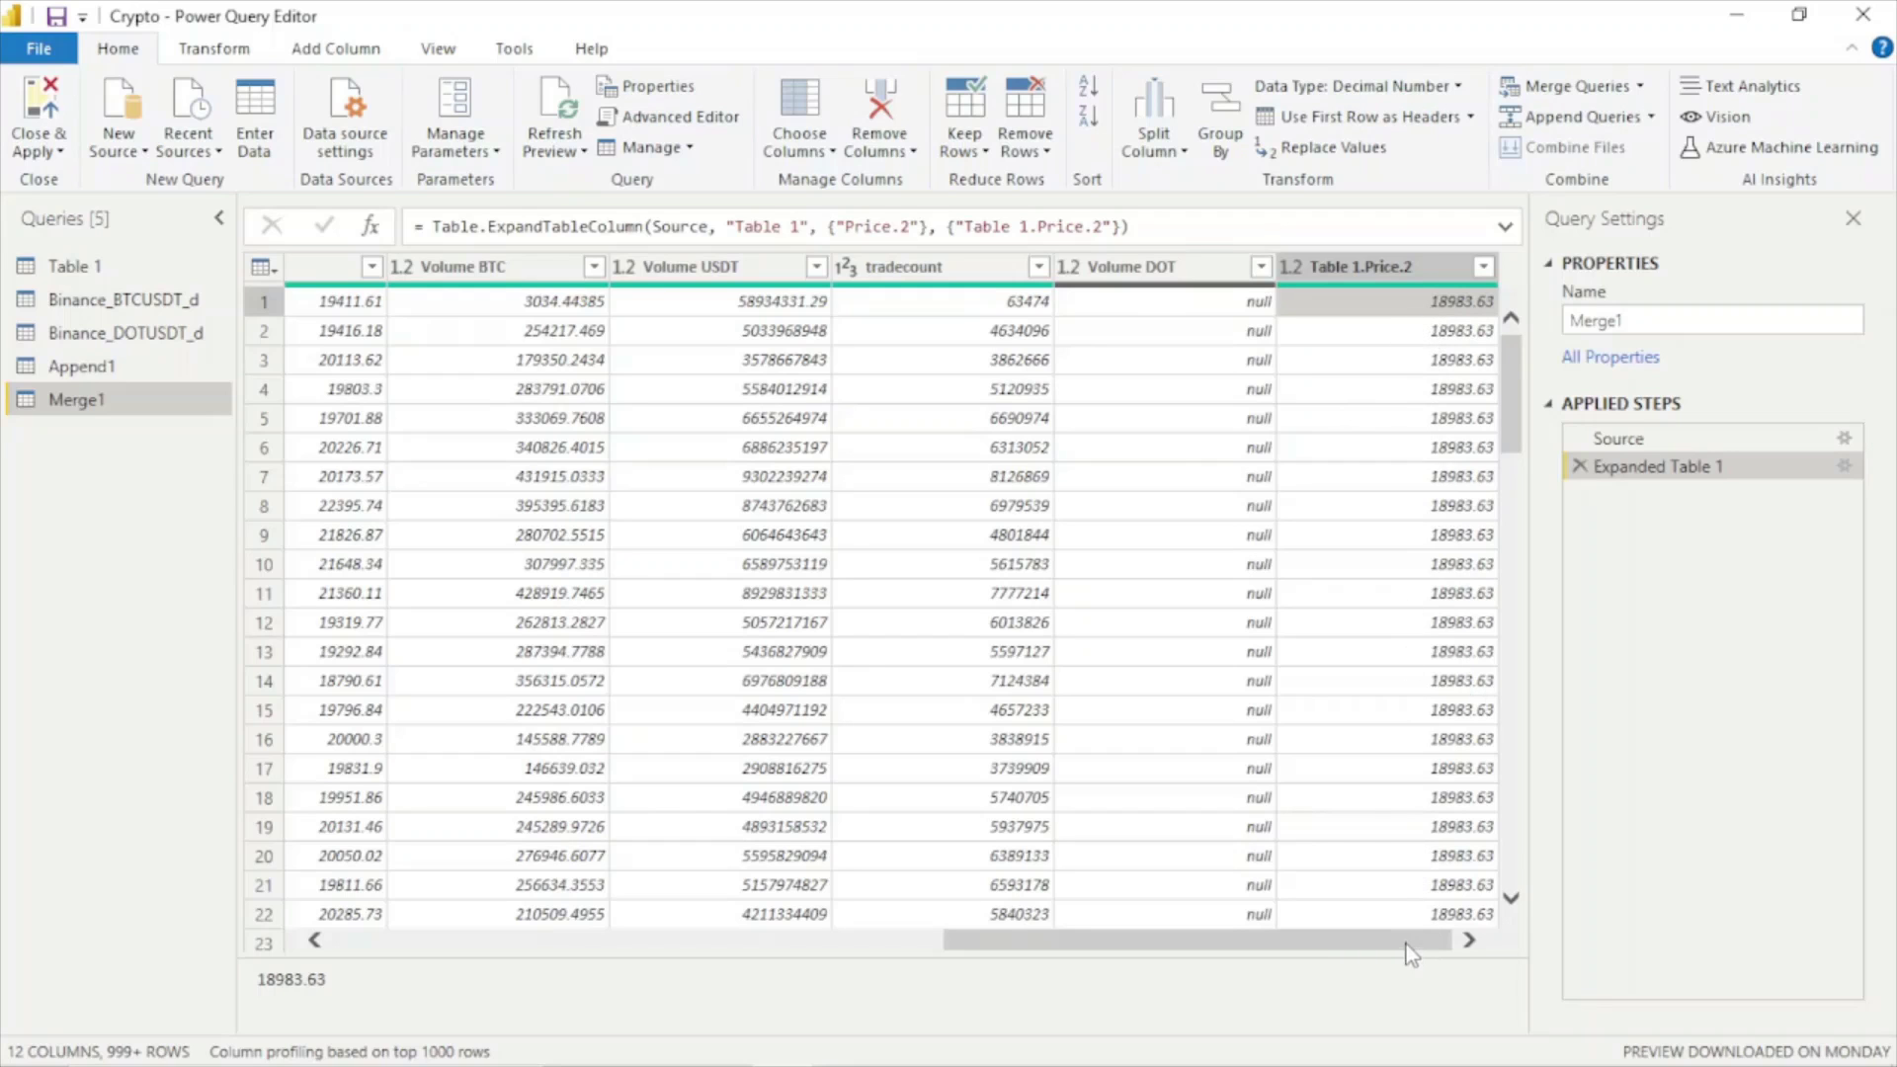
- Check which coin symbols the symbol.1 column of the merged query offers for filtering, leaving the filter unchanged
left_click_drag(1405, 943, 826, 964)
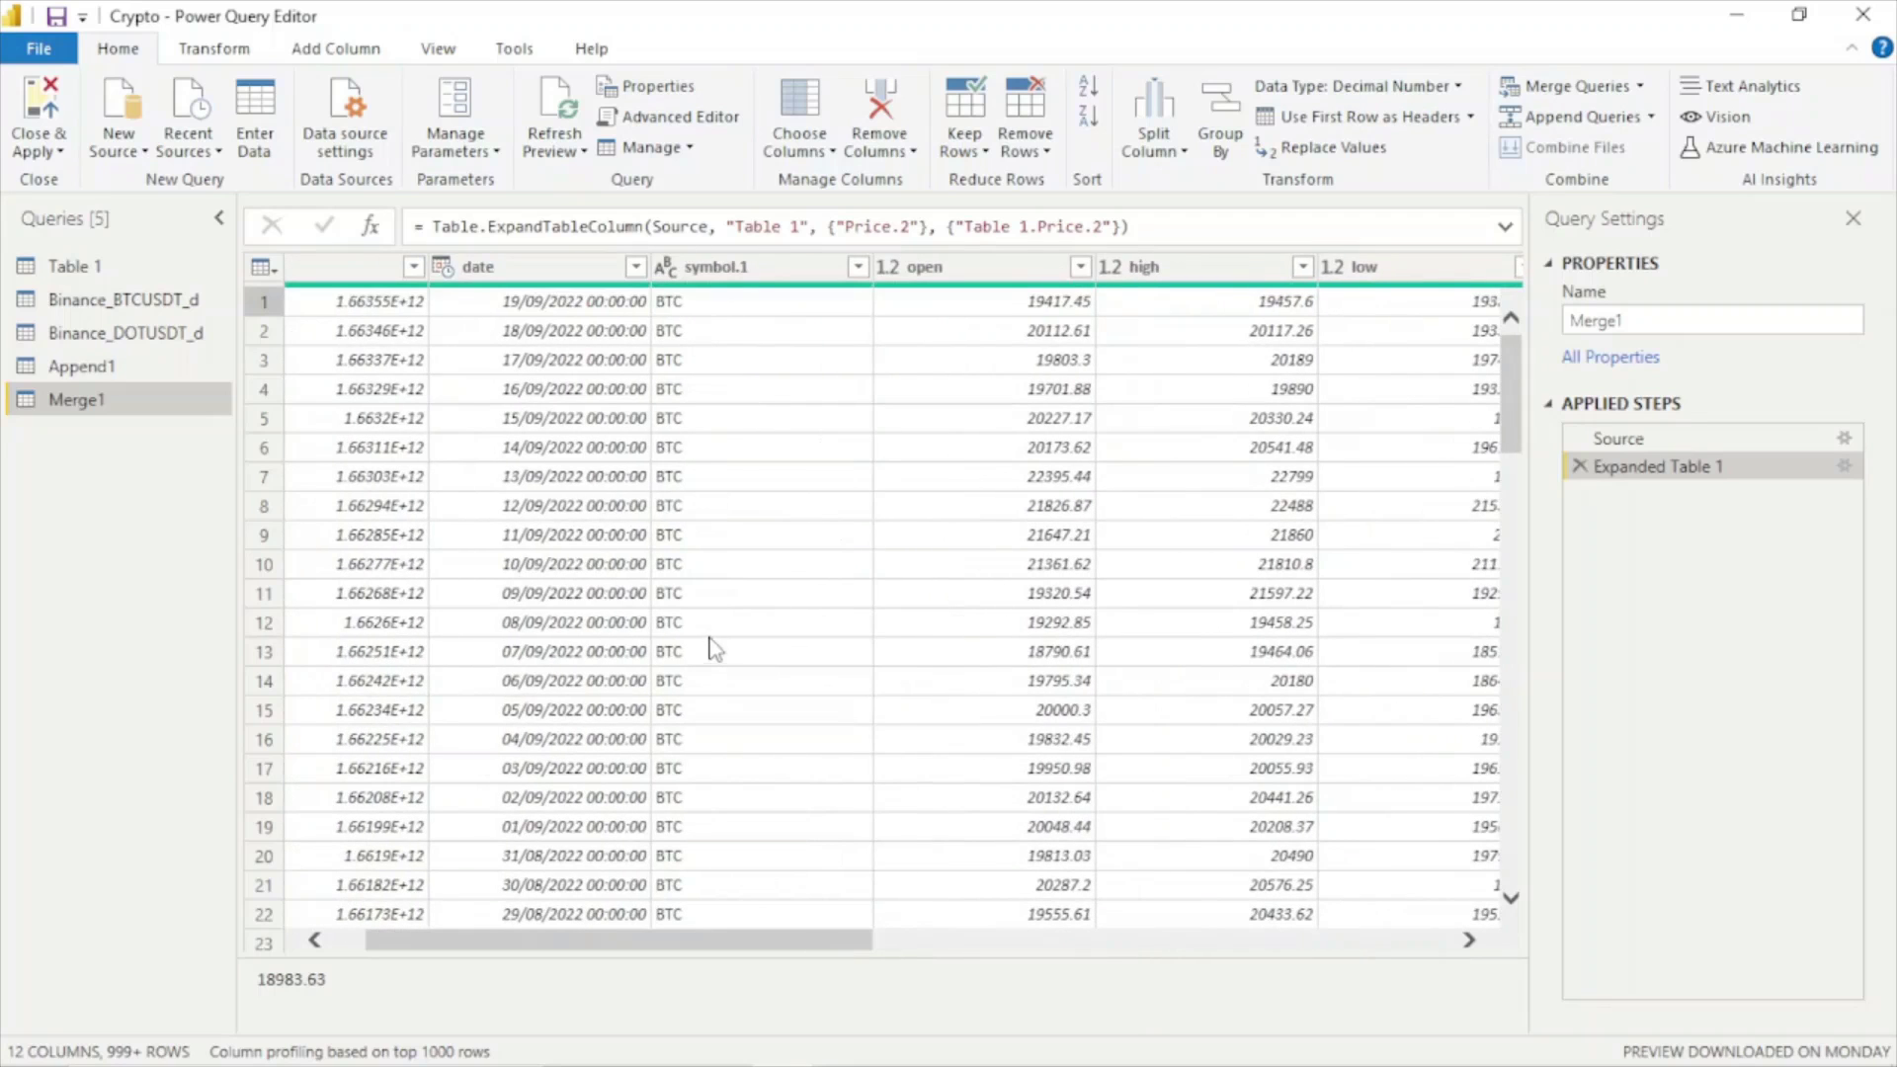
left_click(857, 267)
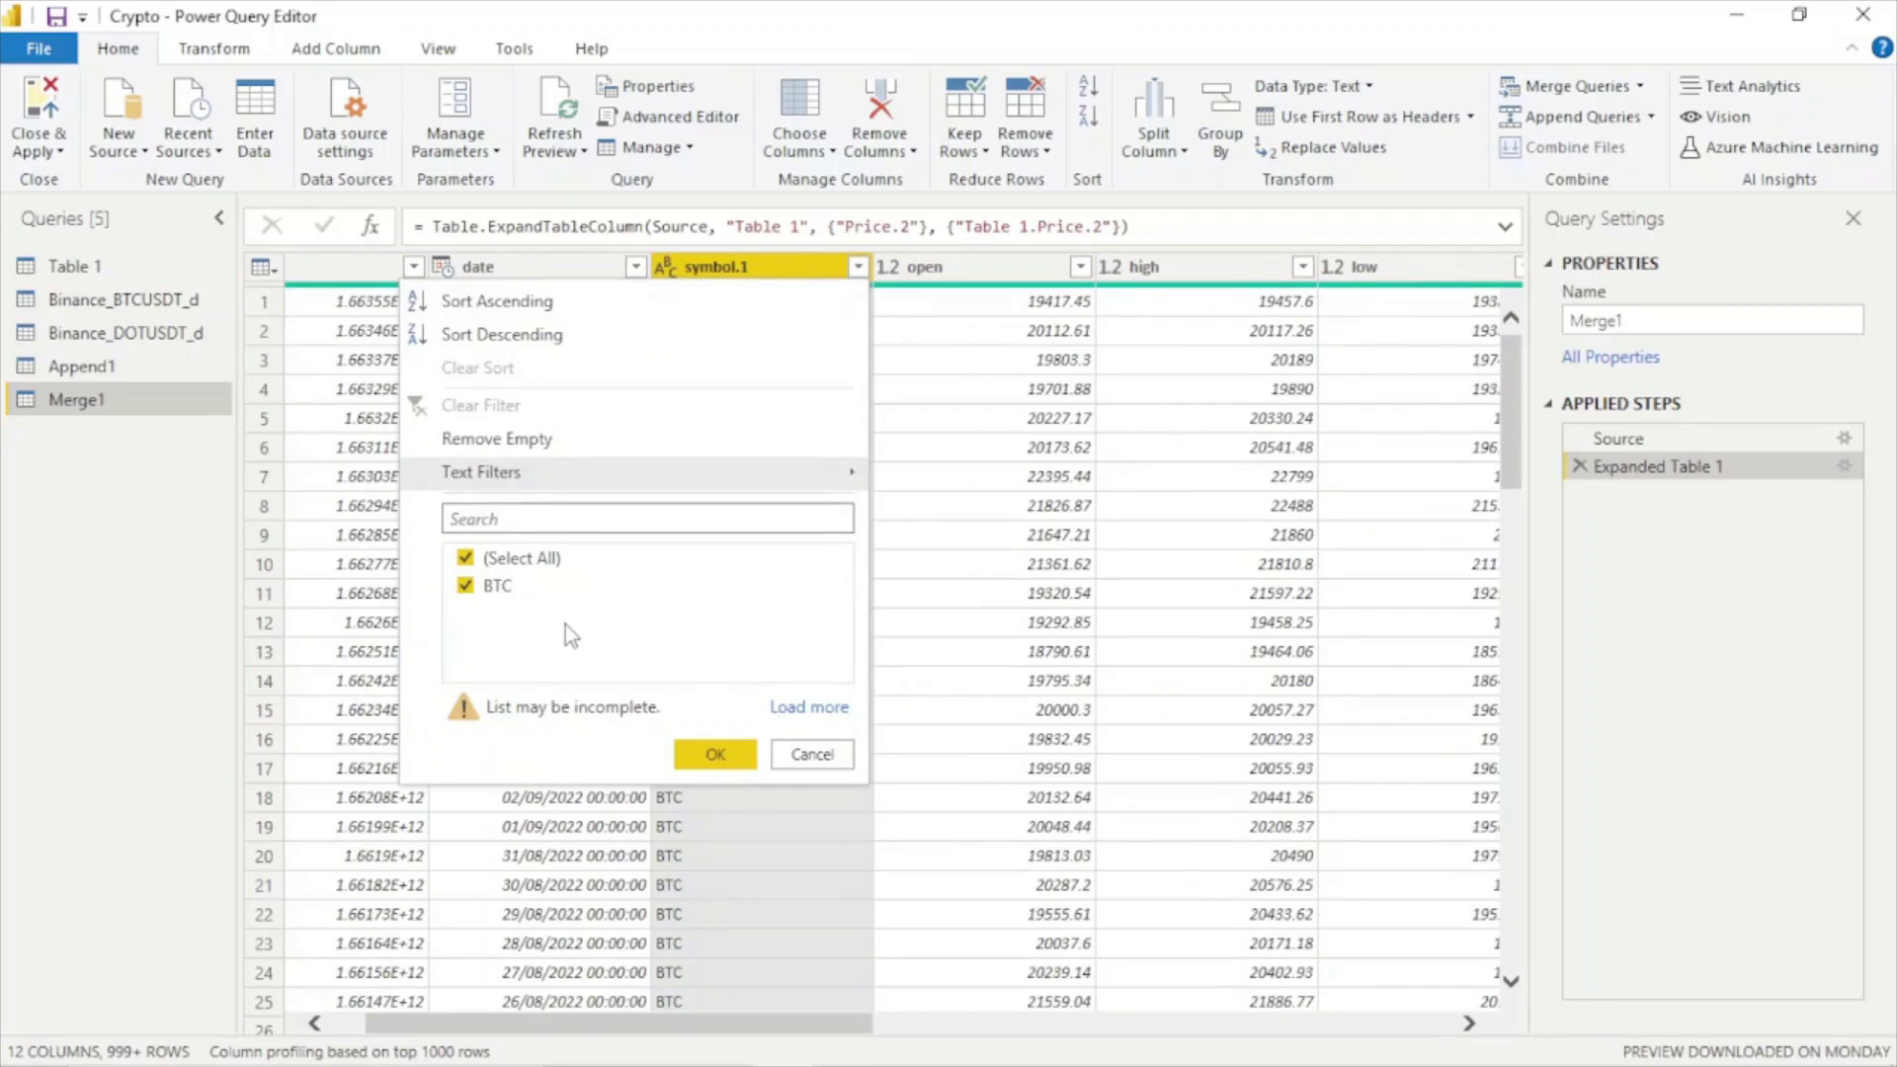
left_click(811, 755)
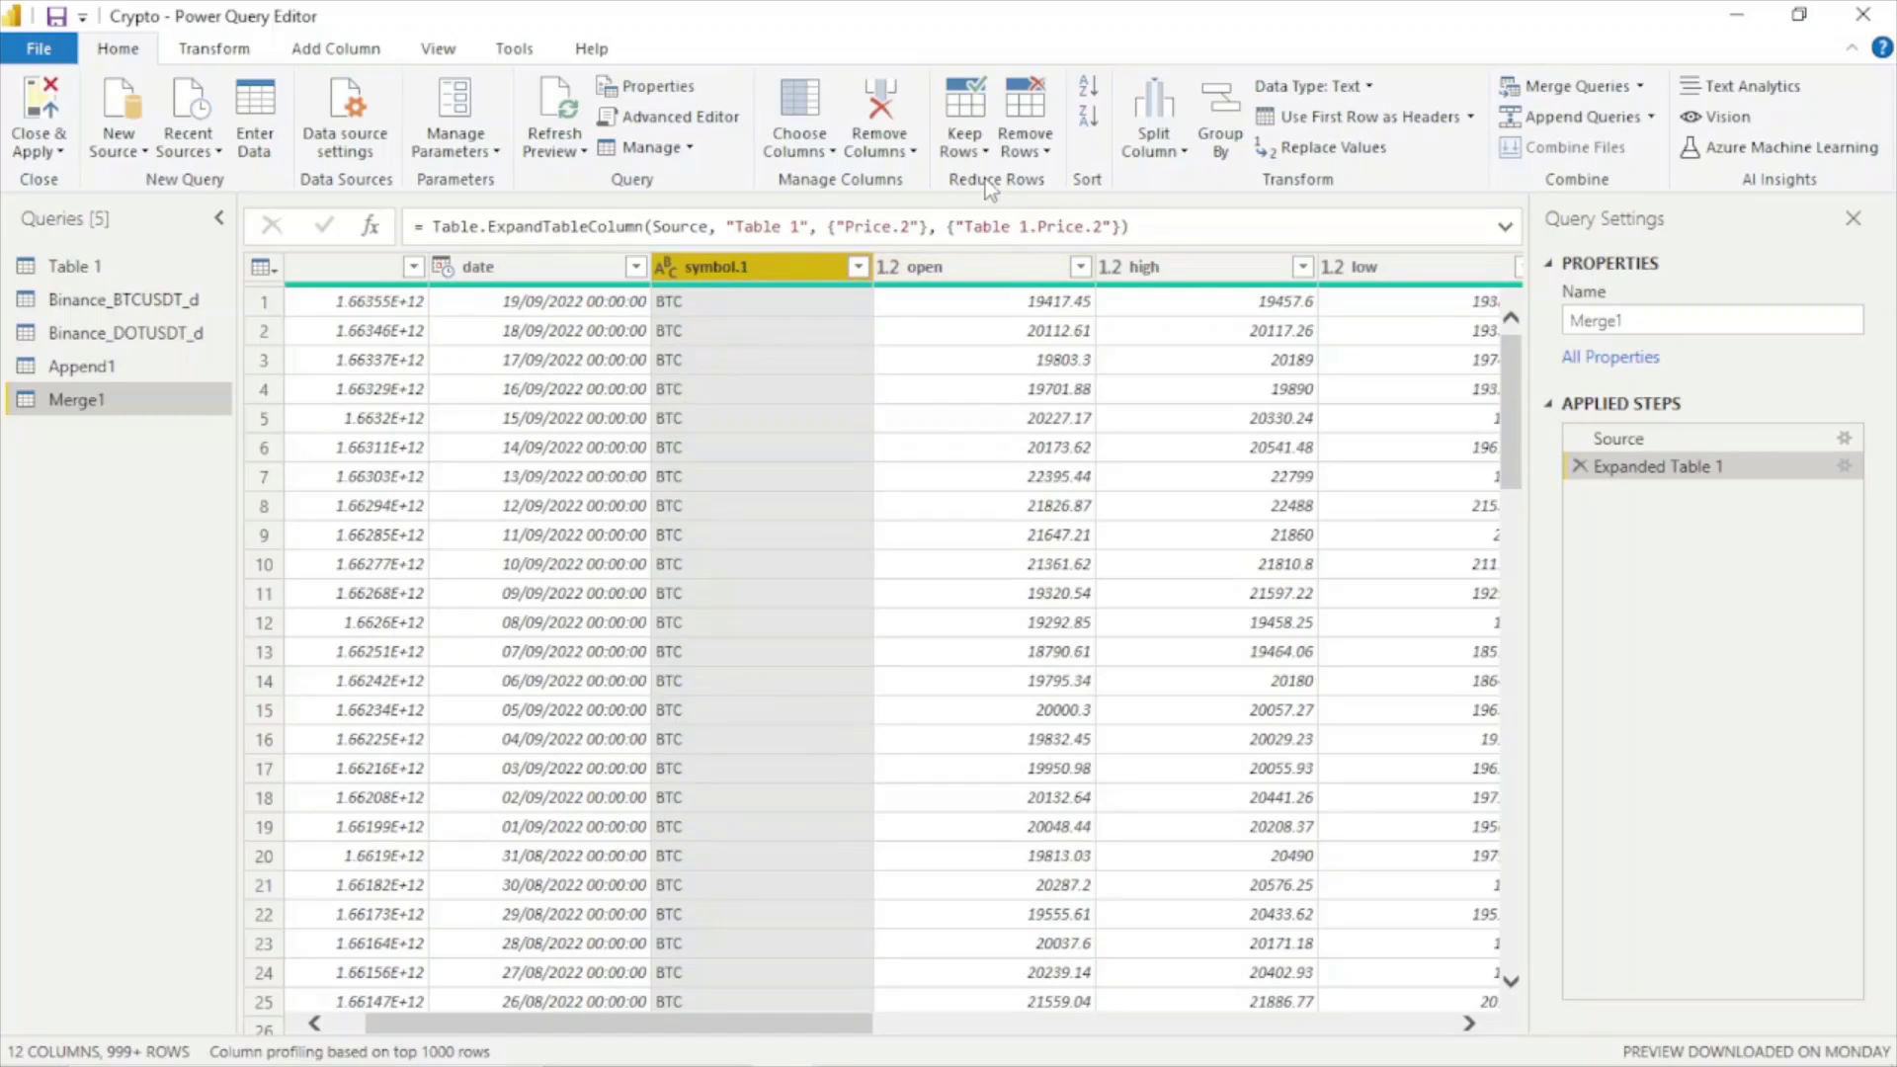
- Keep only the bottom 5 rows of the merged query
left_click(961, 158)
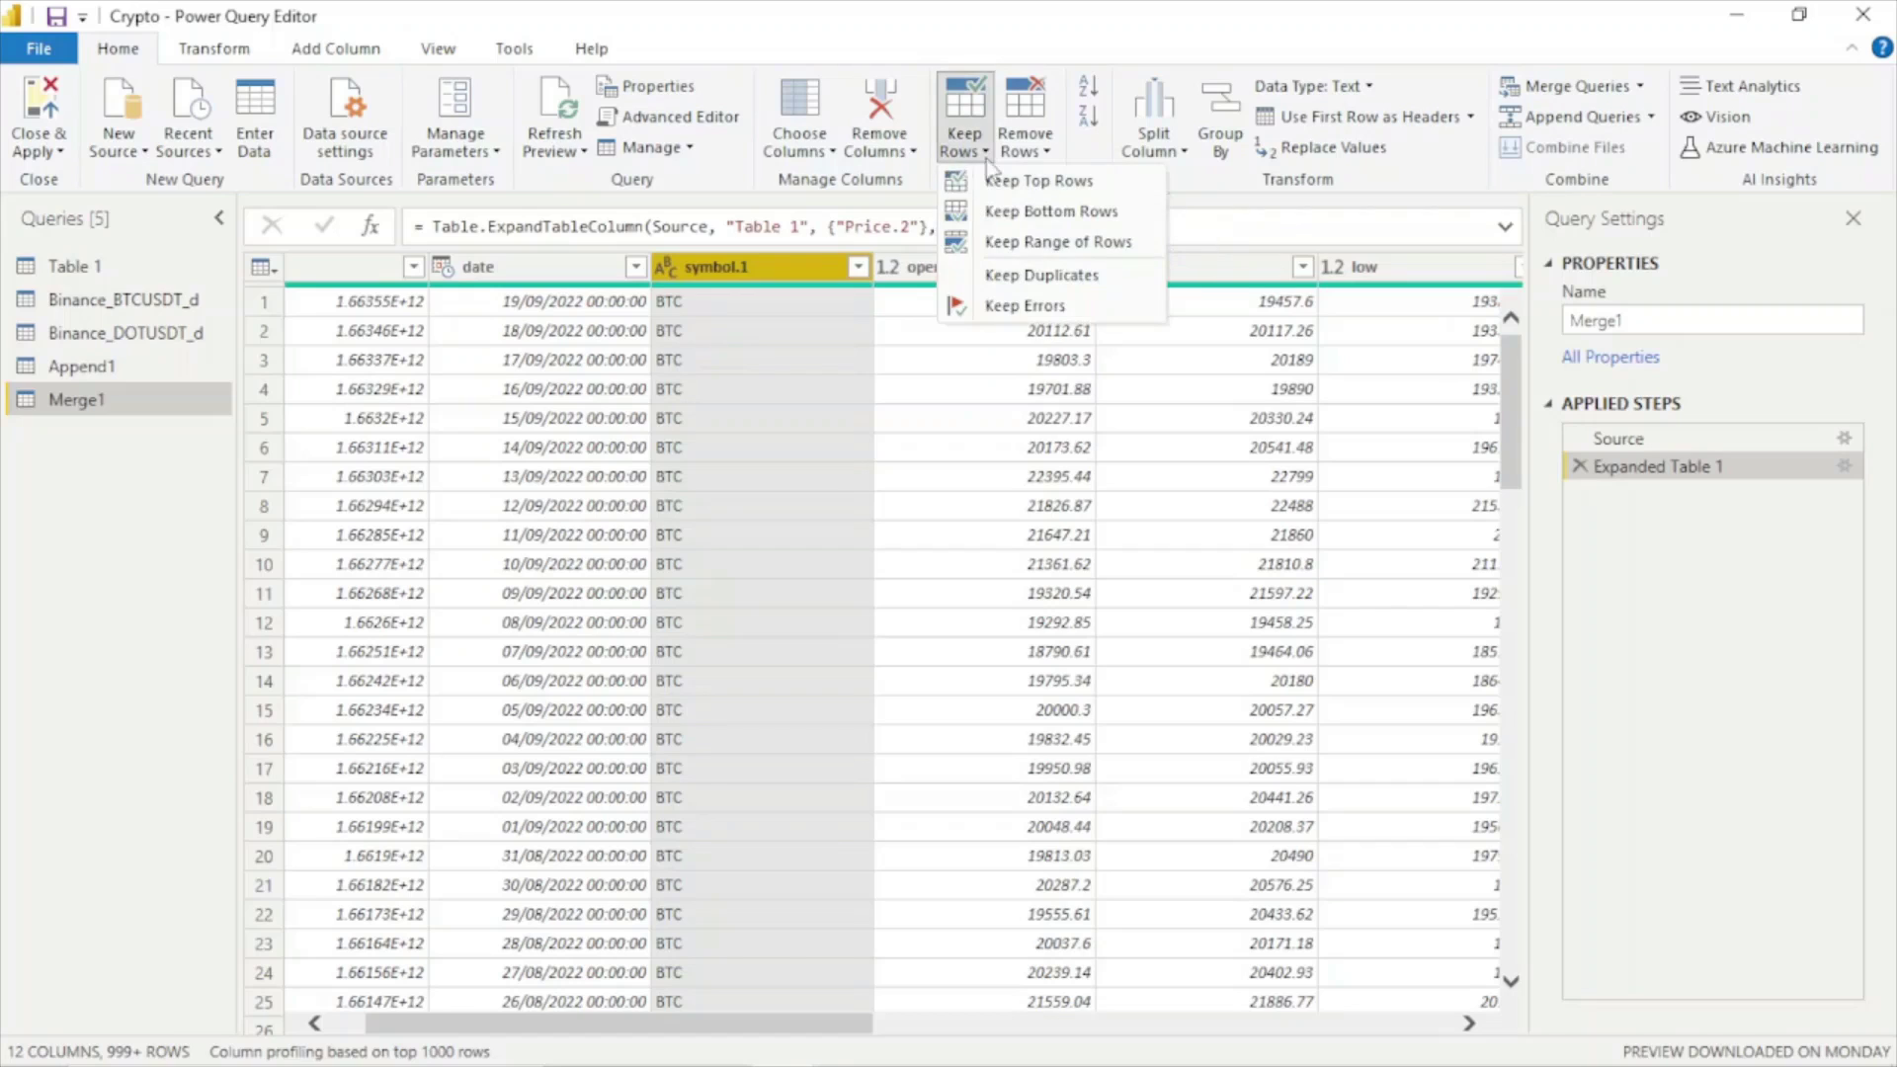
left_click(1000, 274)
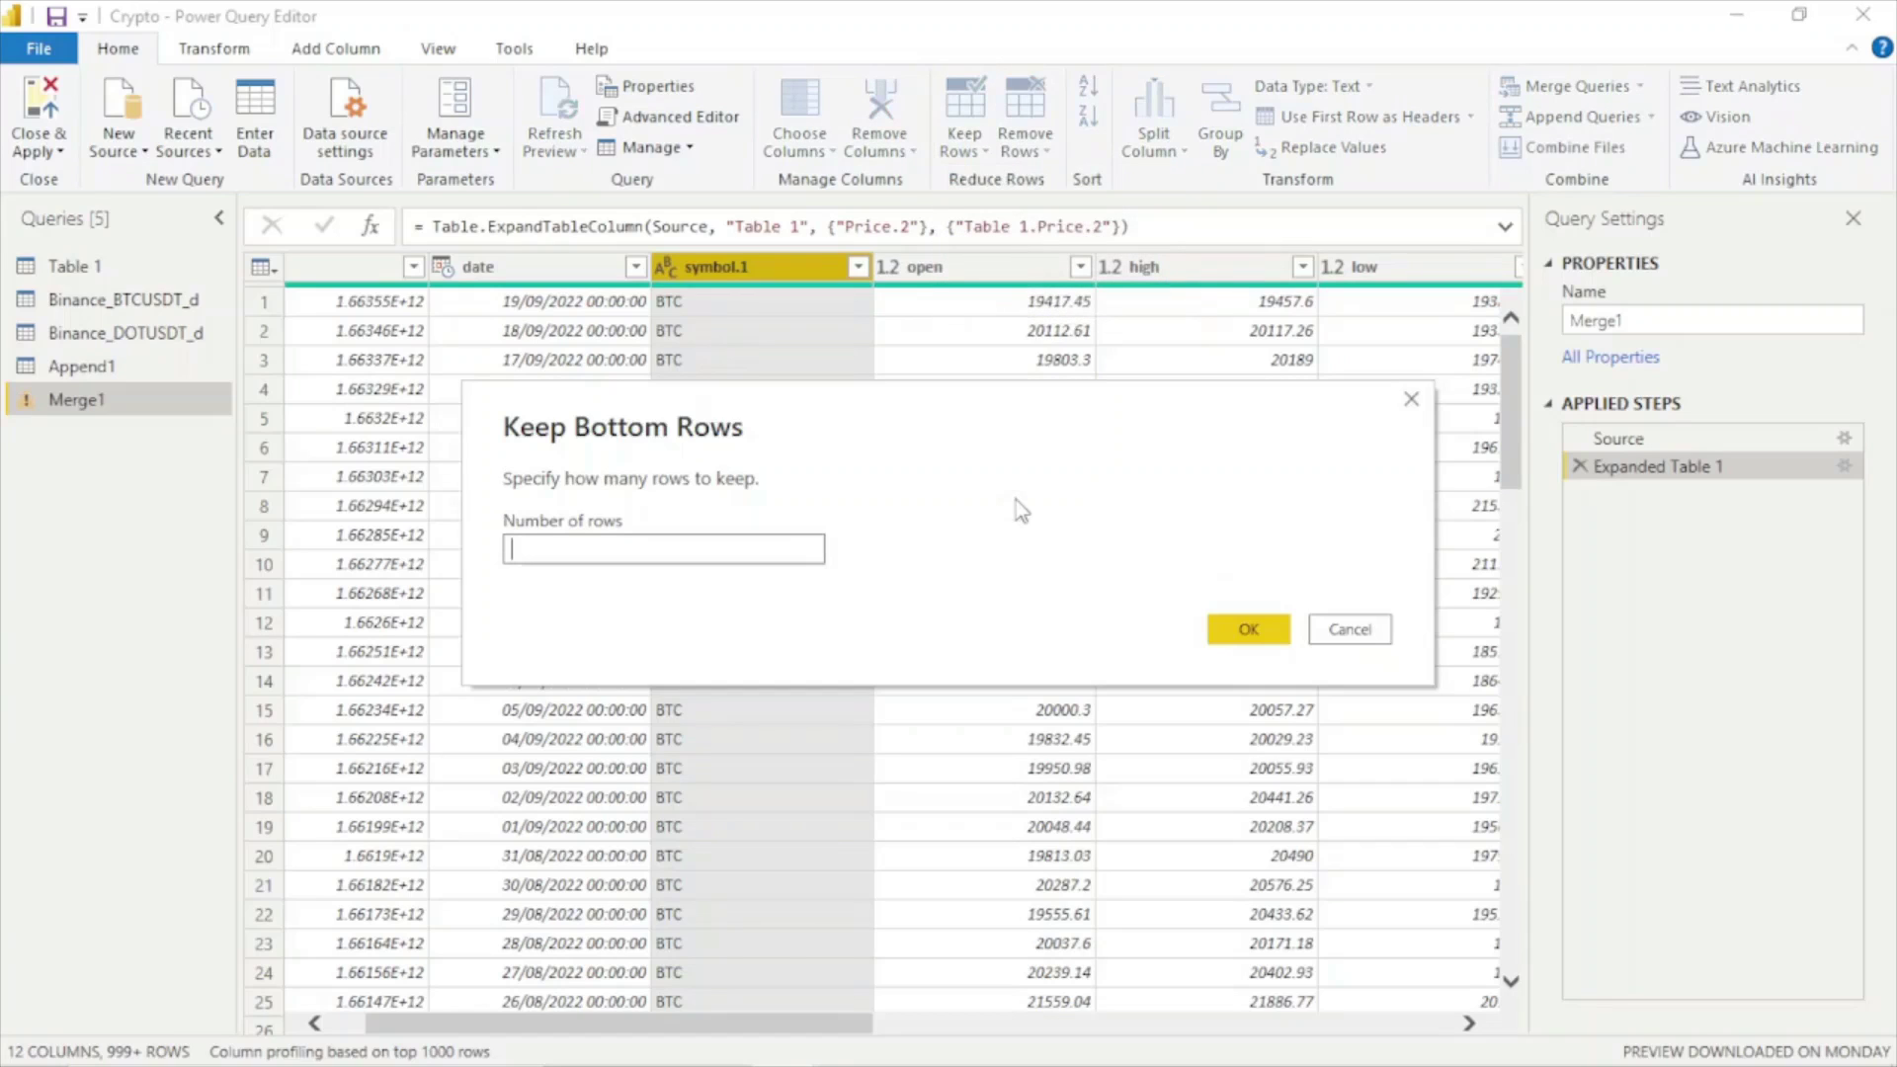
type("5")
left_click(1249, 630)
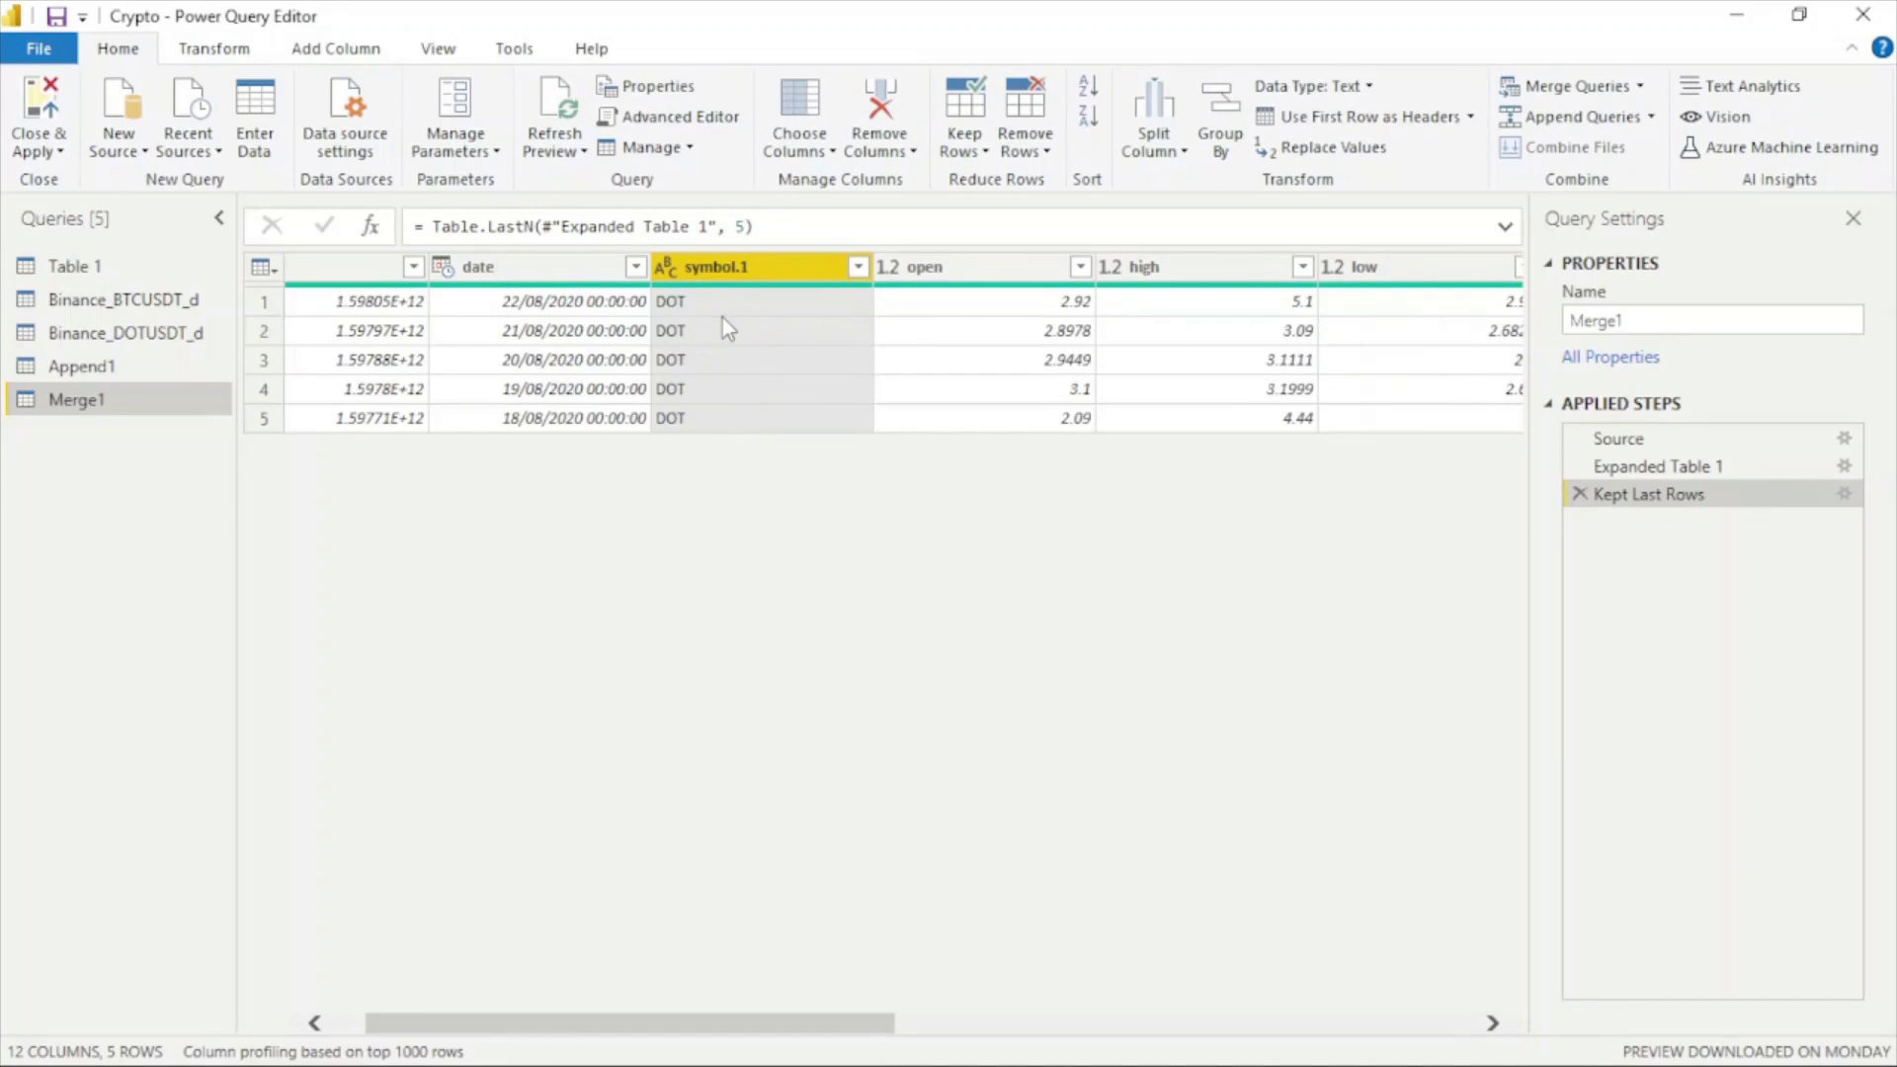
- Examine the Table 1.Price.2 and symbol.1 values in the kept rows of the merged query
left_click_drag(875, 1022, 1507, 1052)
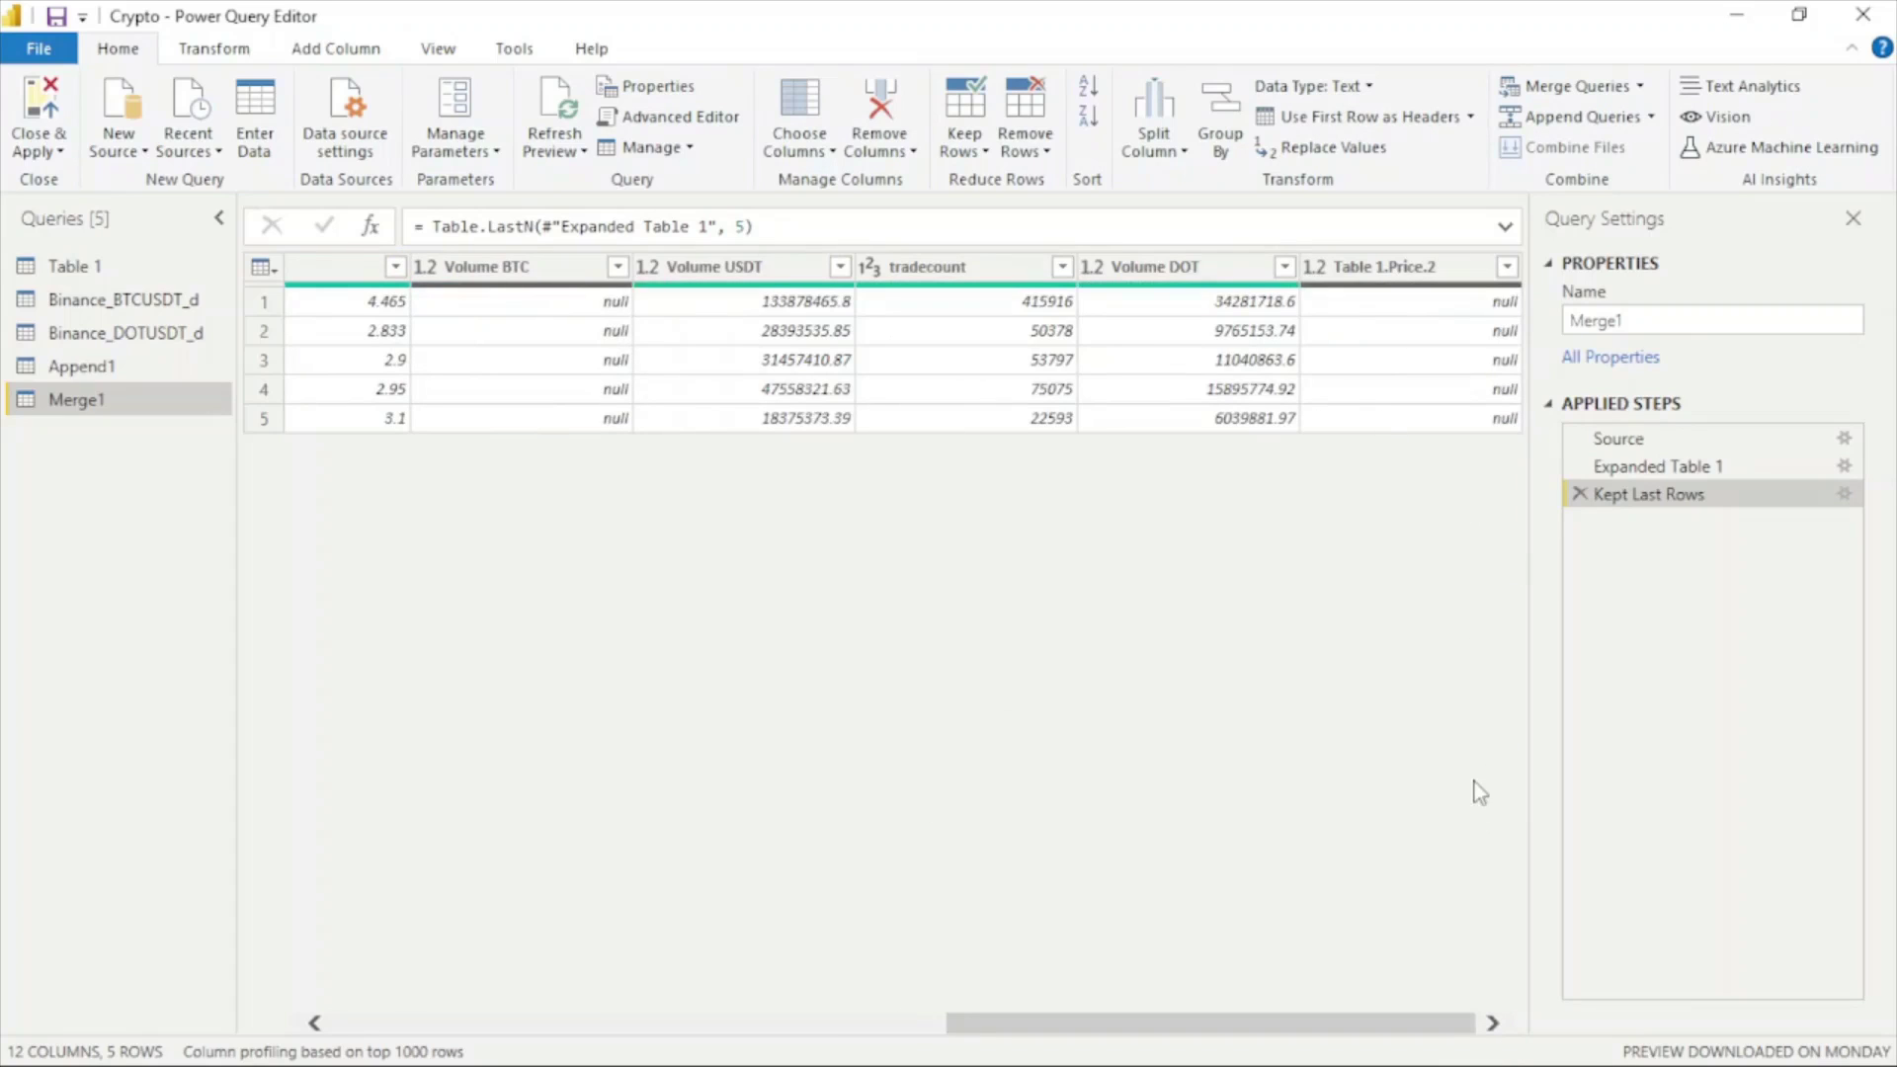
left_click(1449, 305)
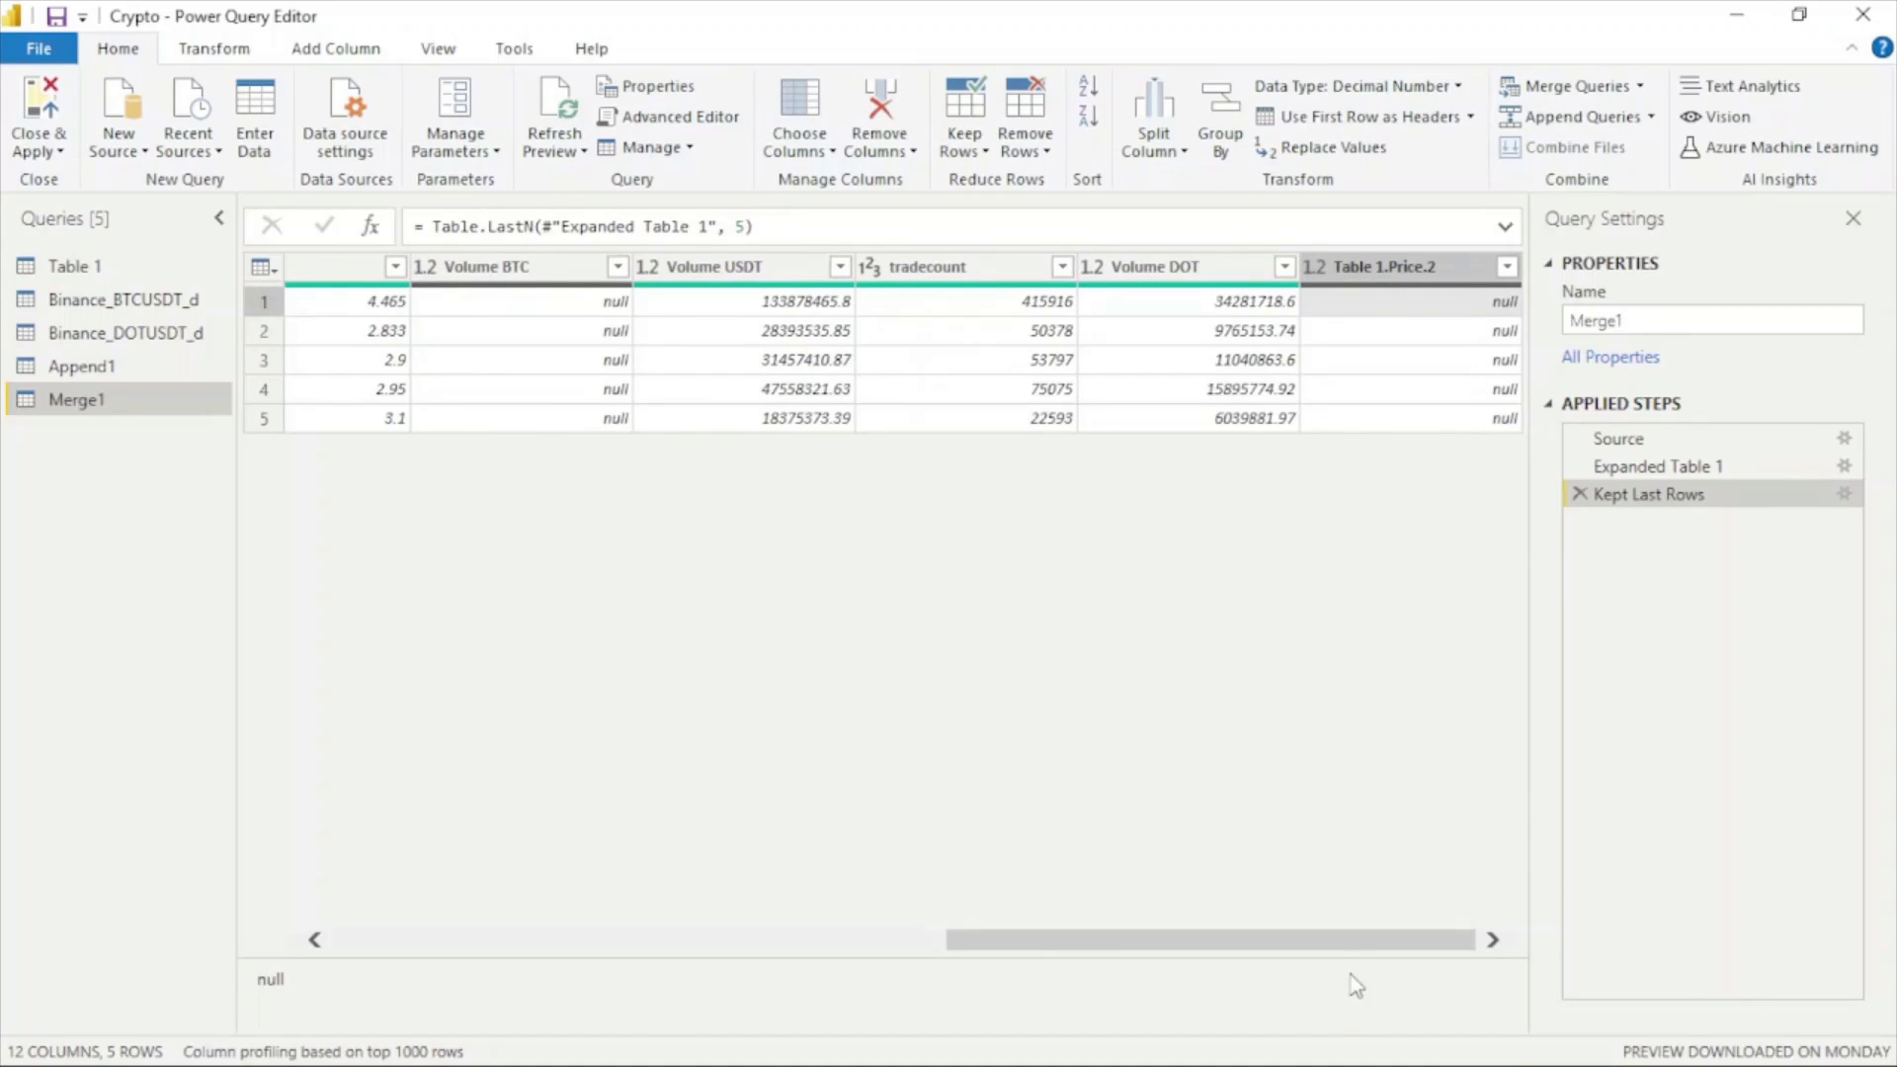
left_click_drag(1340, 948, 793, 974)
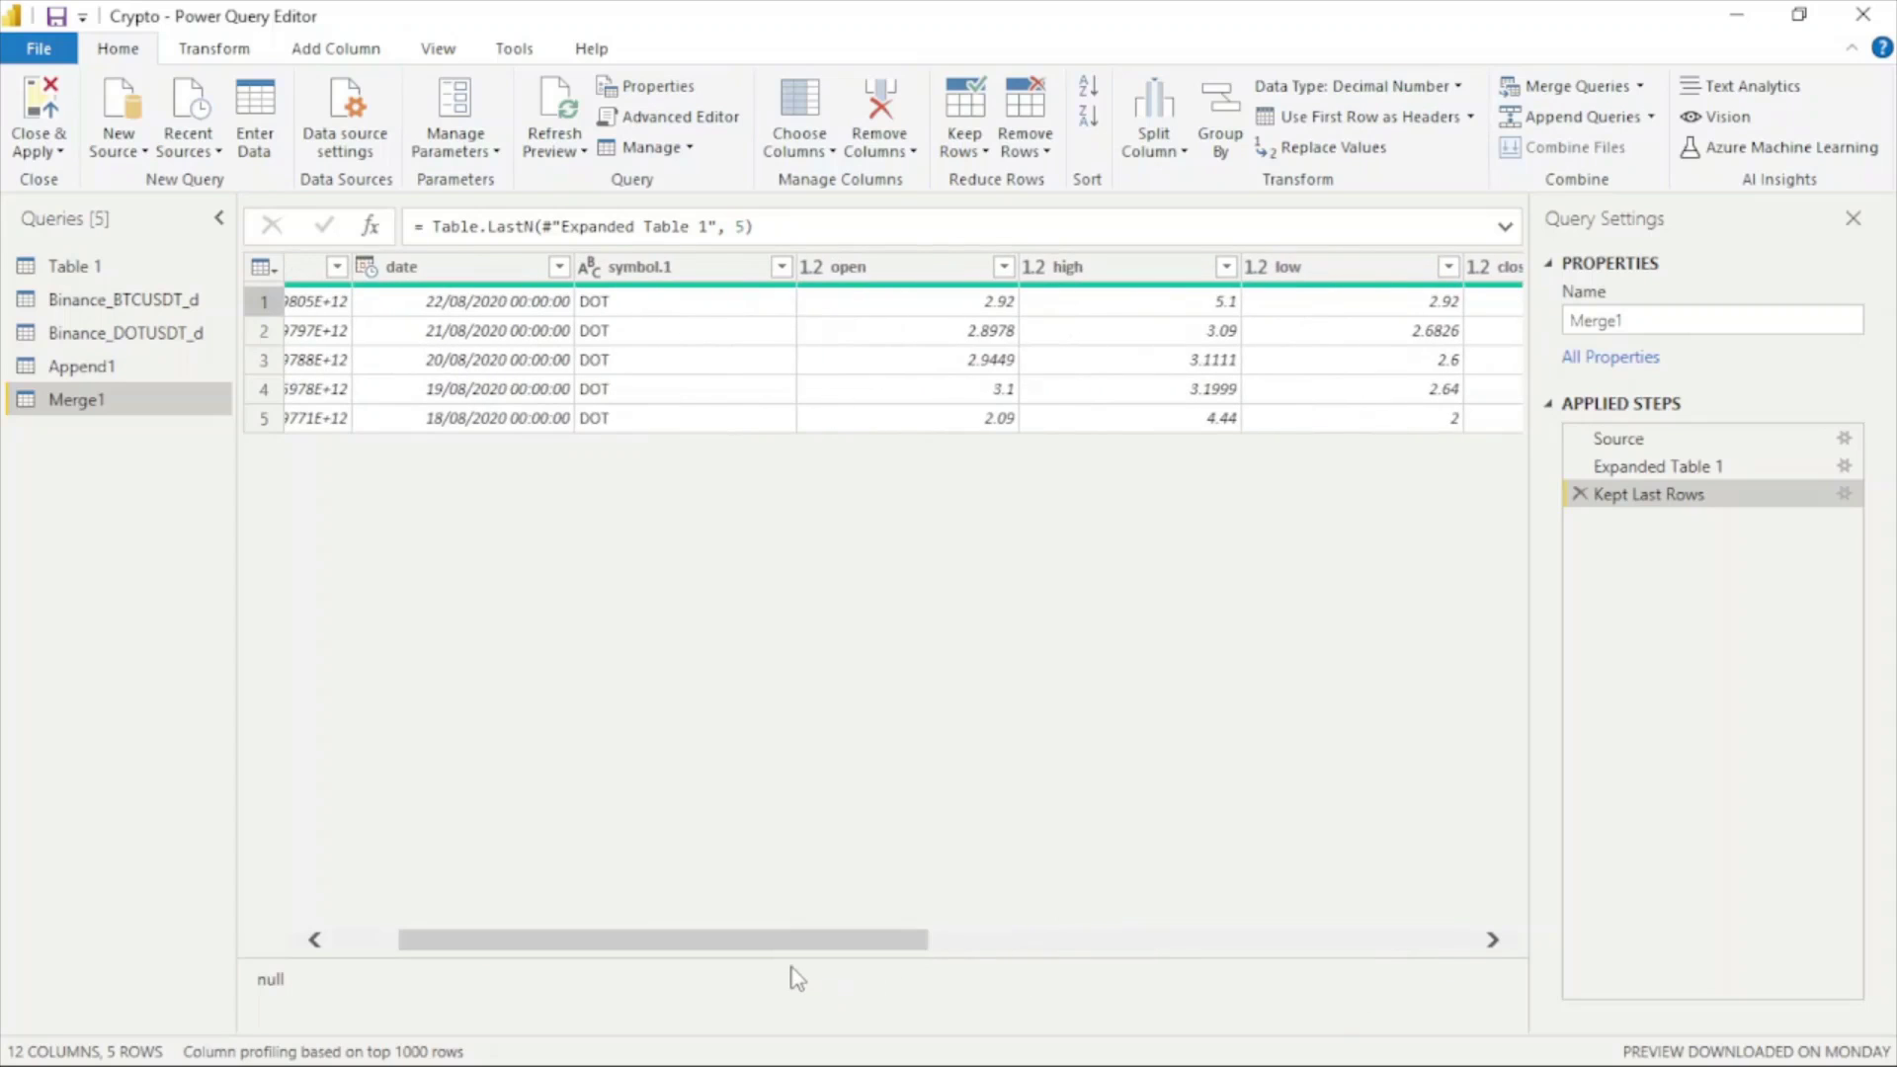
left_click(611, 305)
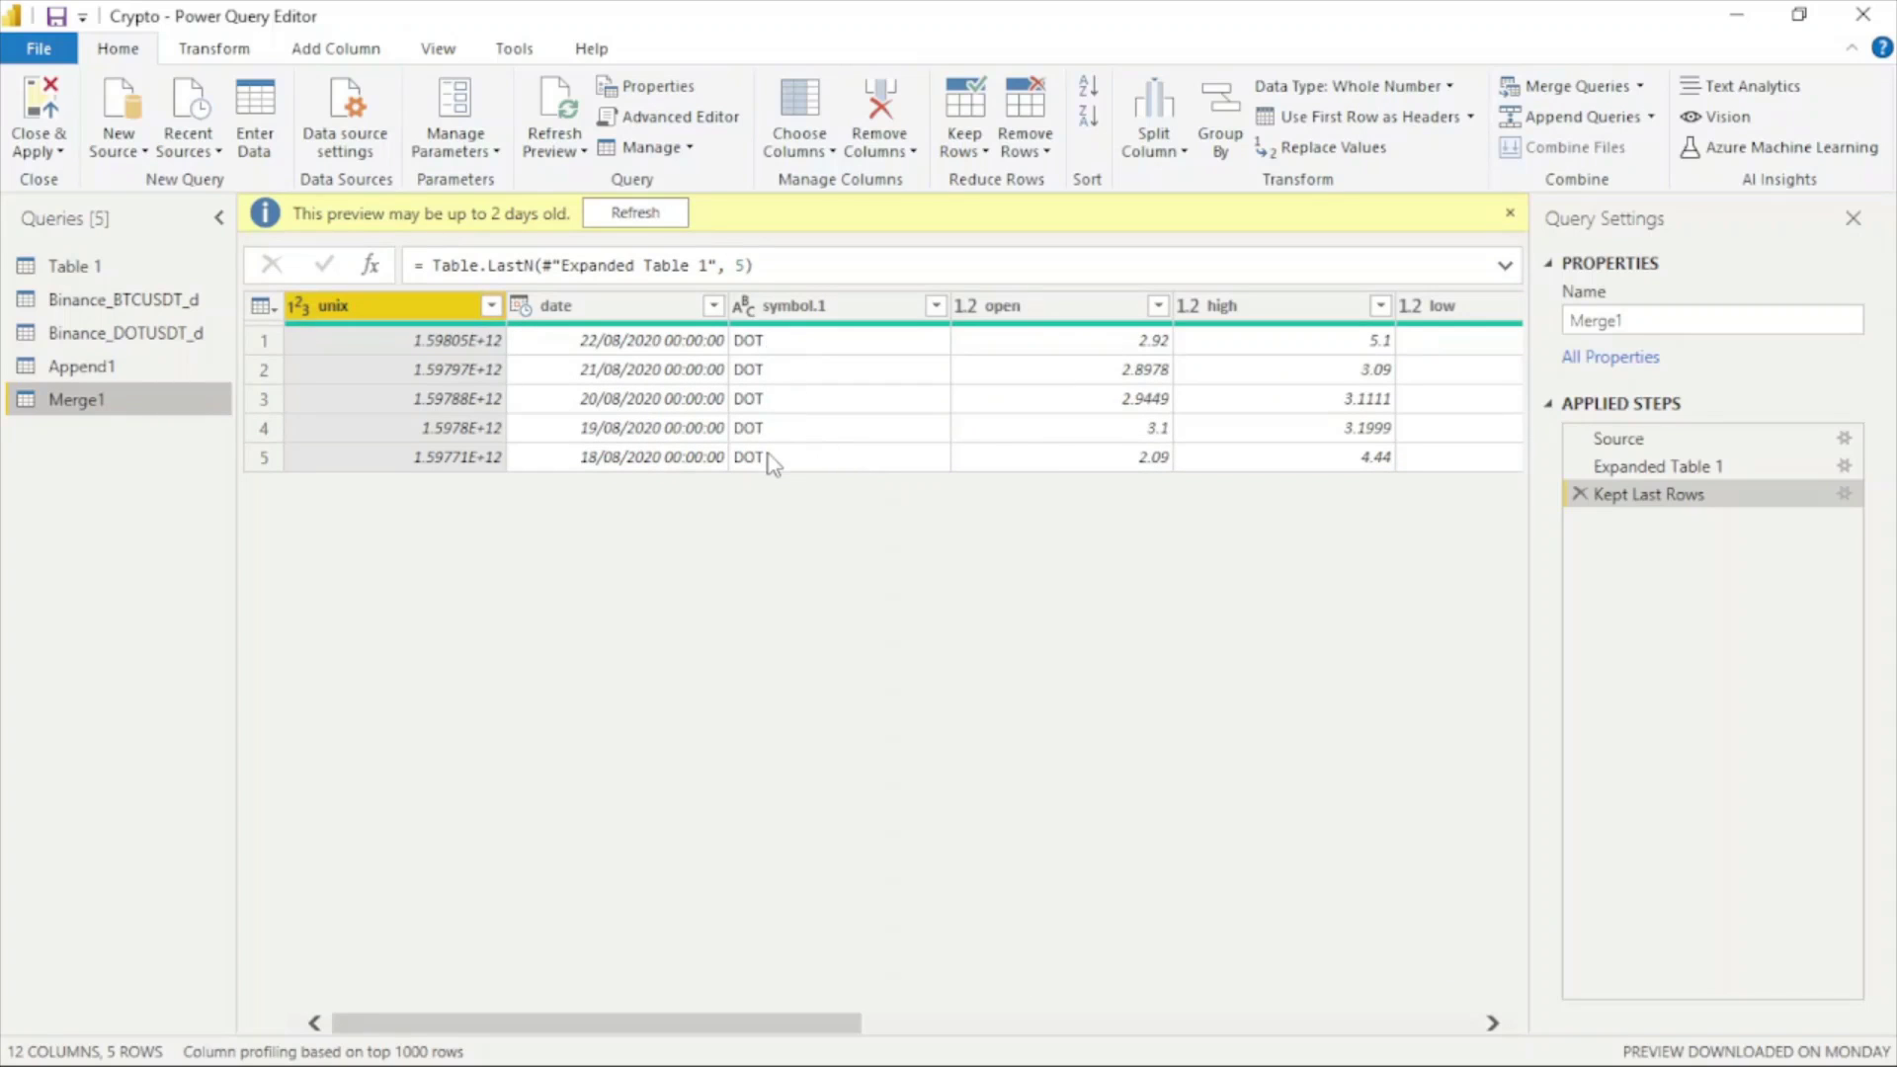
- Inspect the Polkadot row's Coin Abb entry in the Table 1 query for stray spaces
left_click(103, 268)
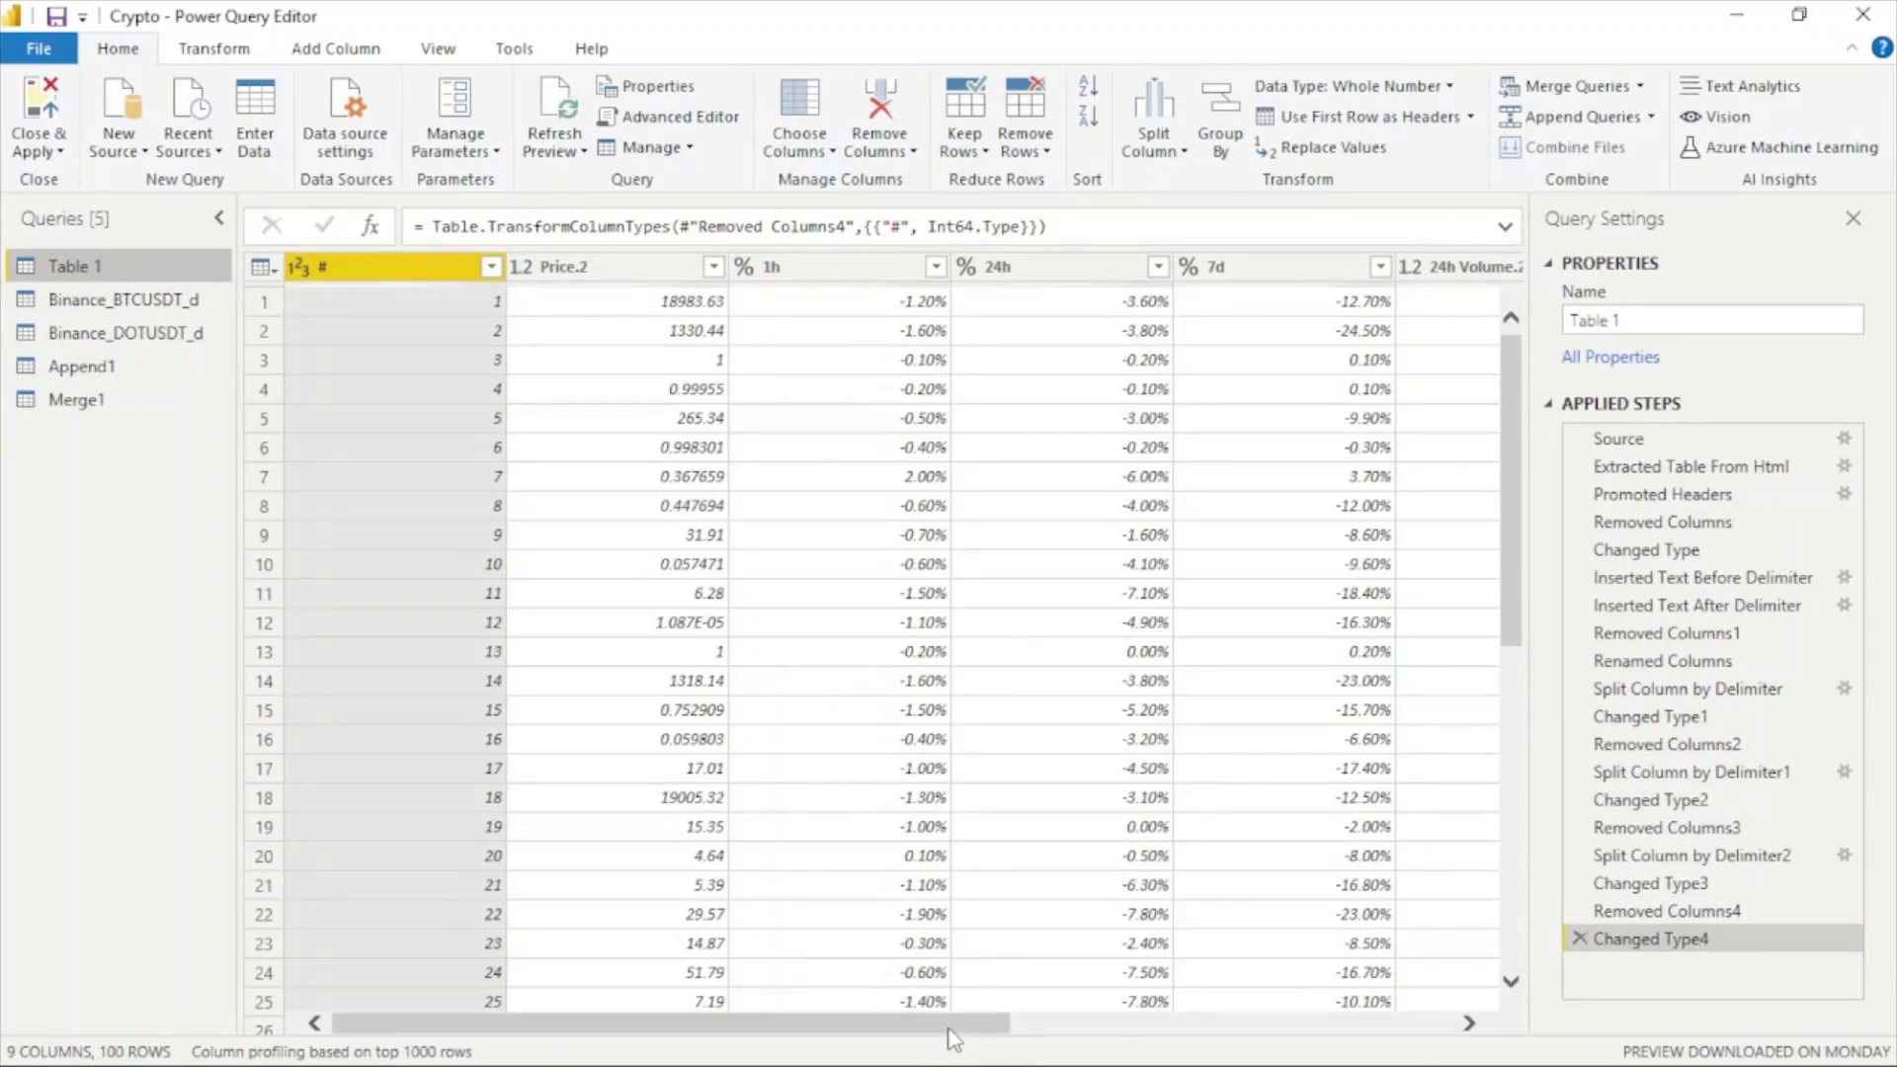
left_click_drag(952, 1027, 1421, 1062)
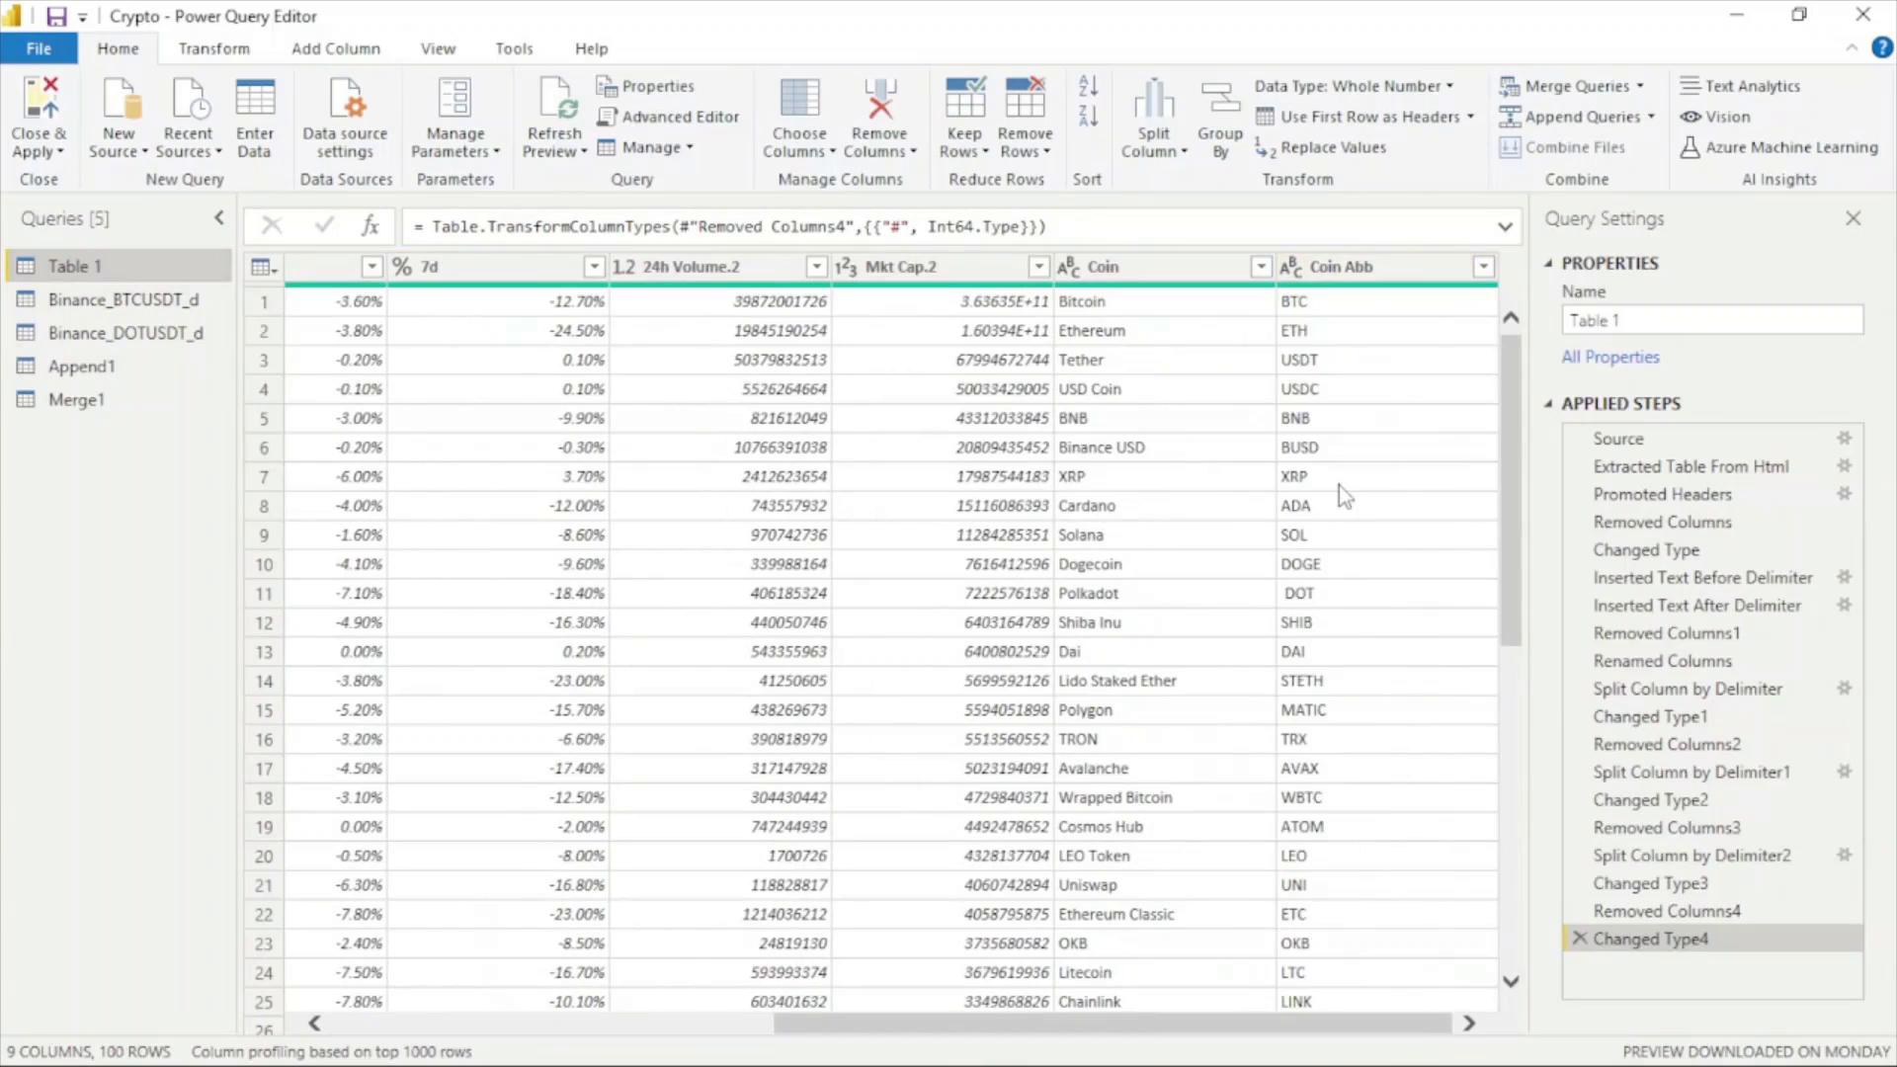
left_click(1320, 595)
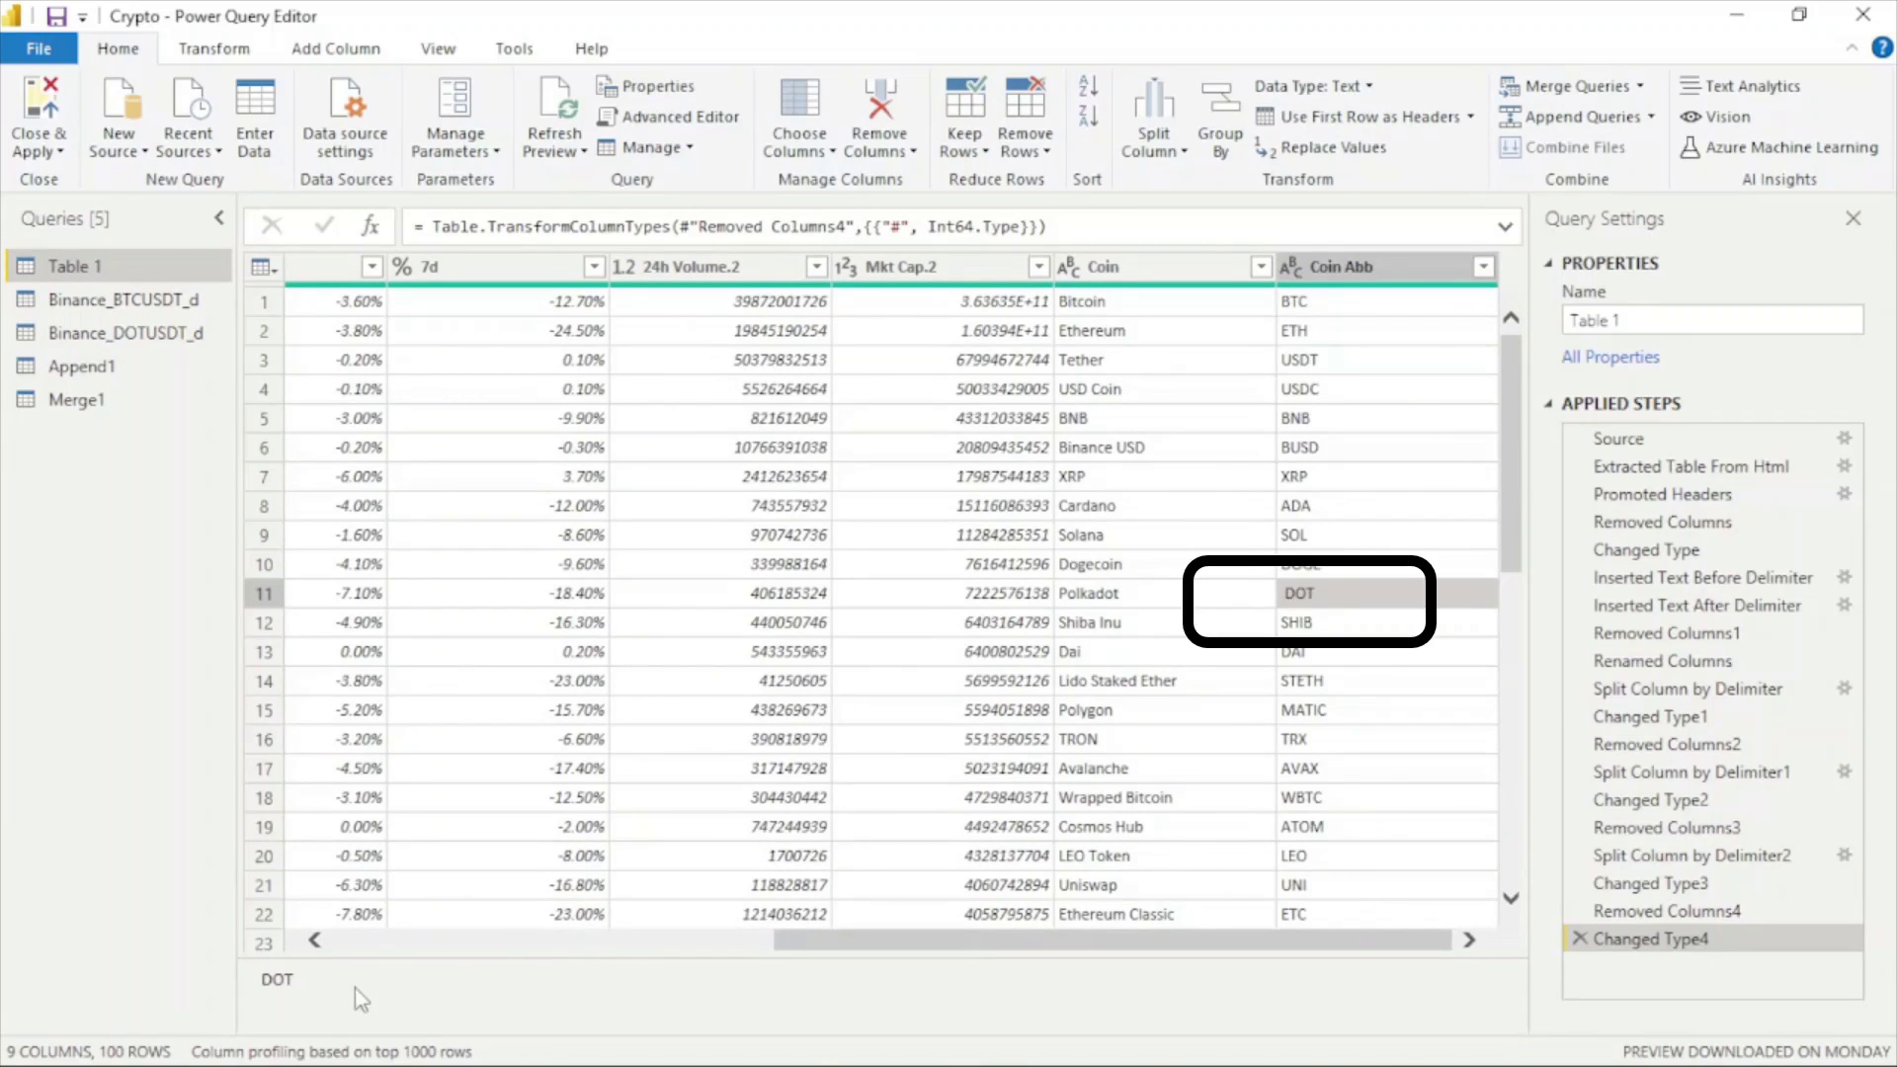
left_click(326, 983)
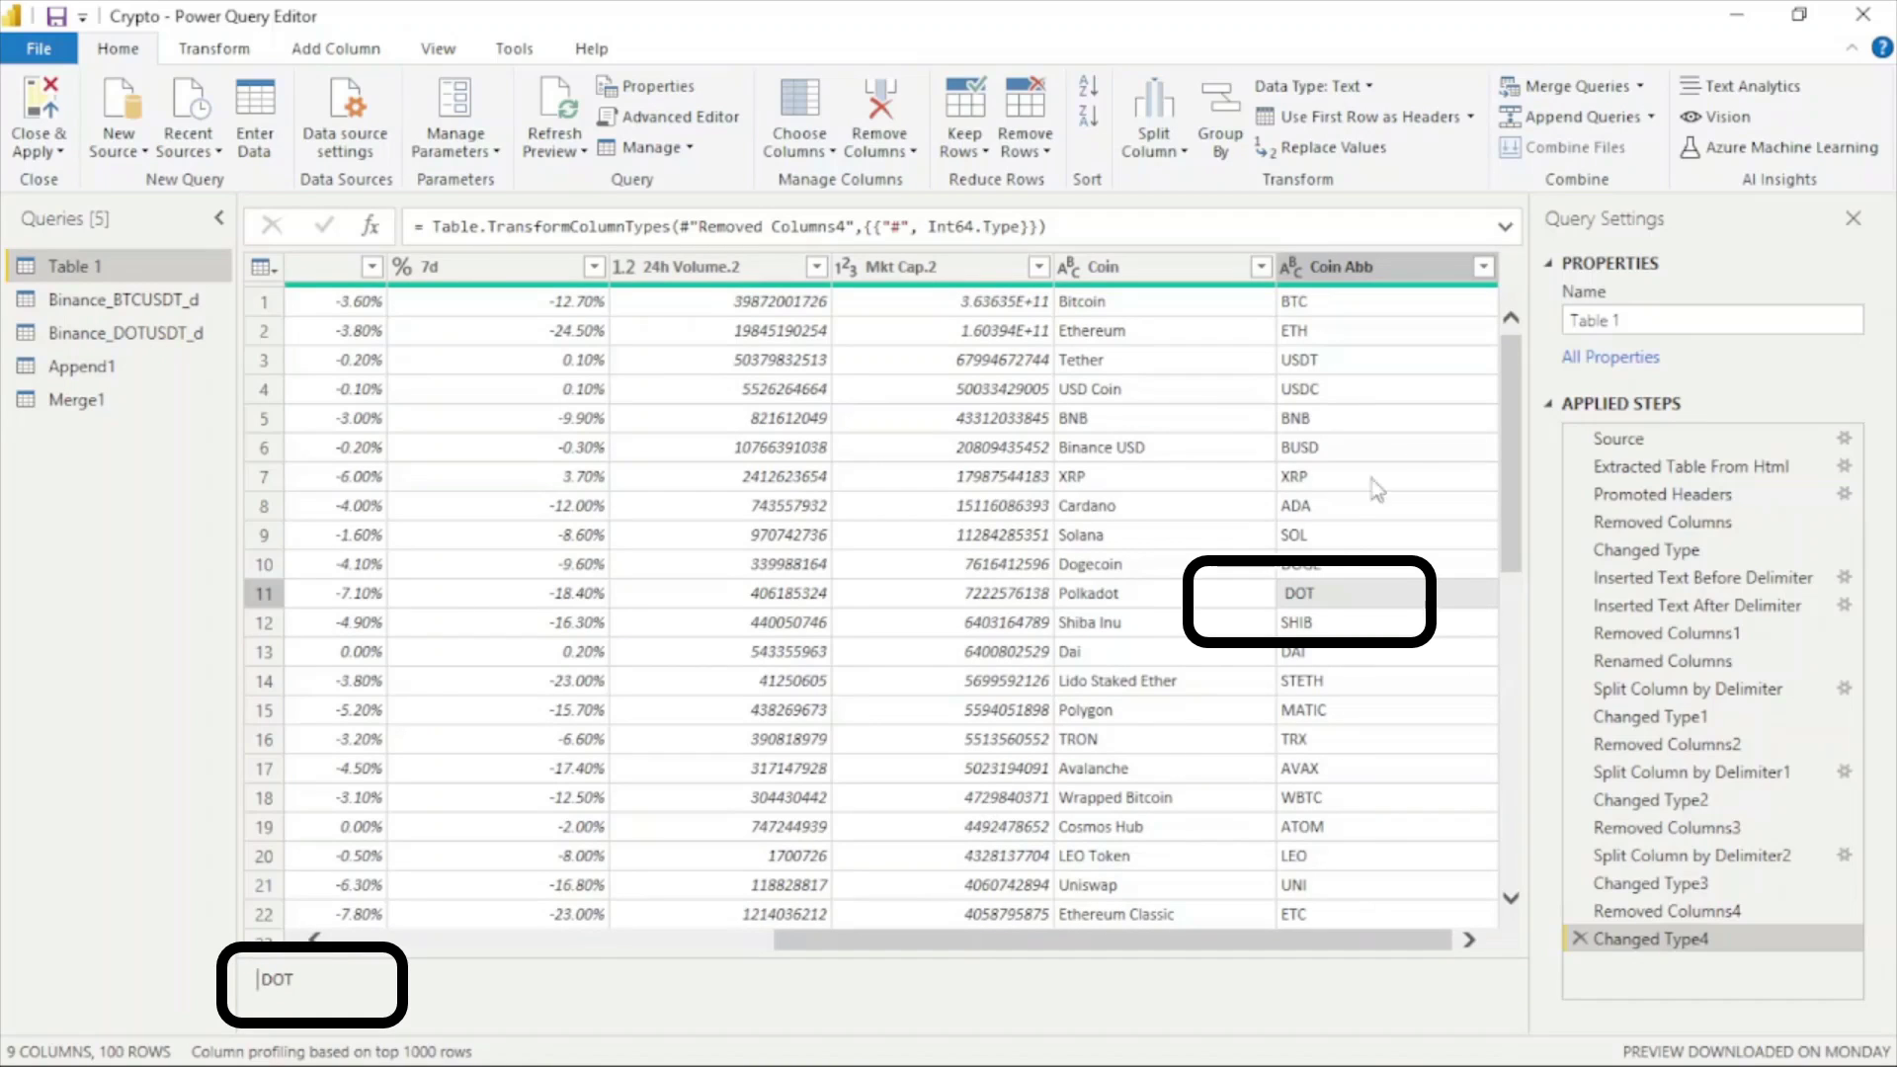
- Trim the text in Table 1's Coin Abb column and check the Polkadot row's abbreviation
left_click(1388, 271)
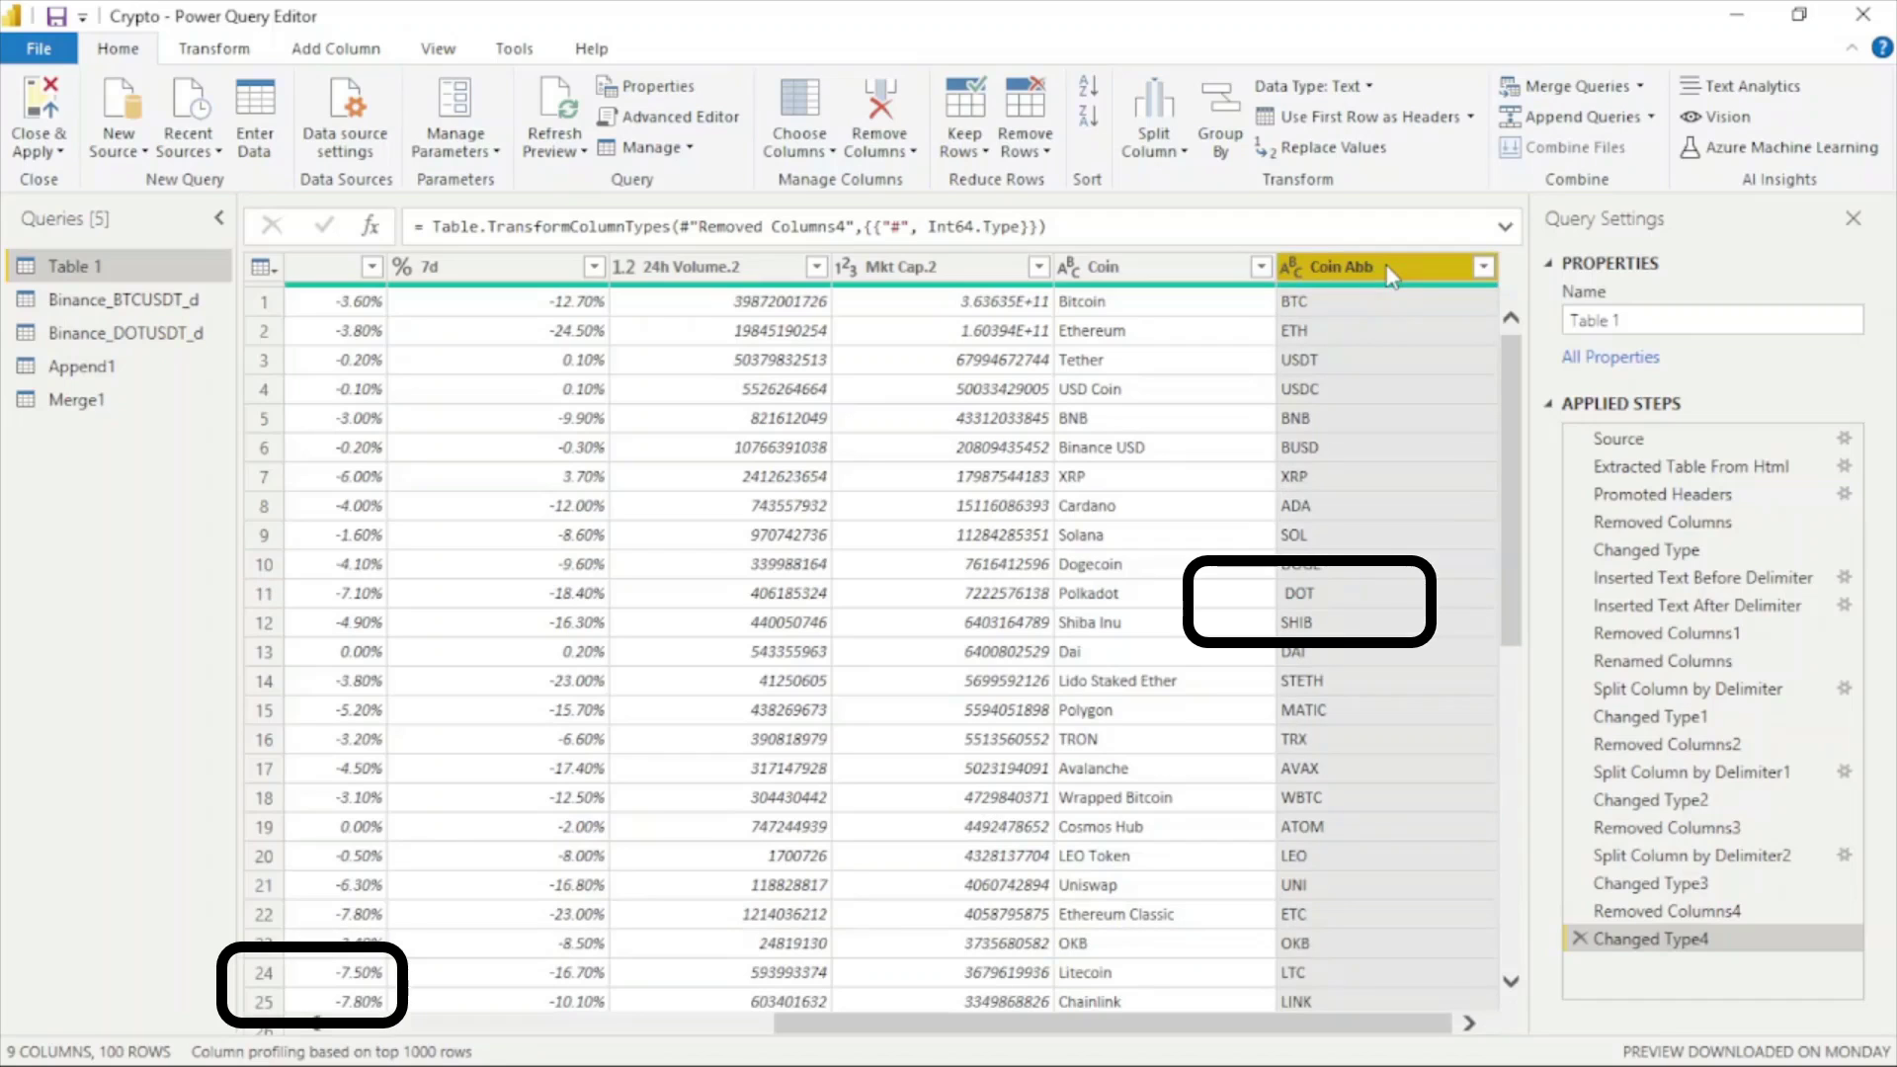
left_click(211, 47)
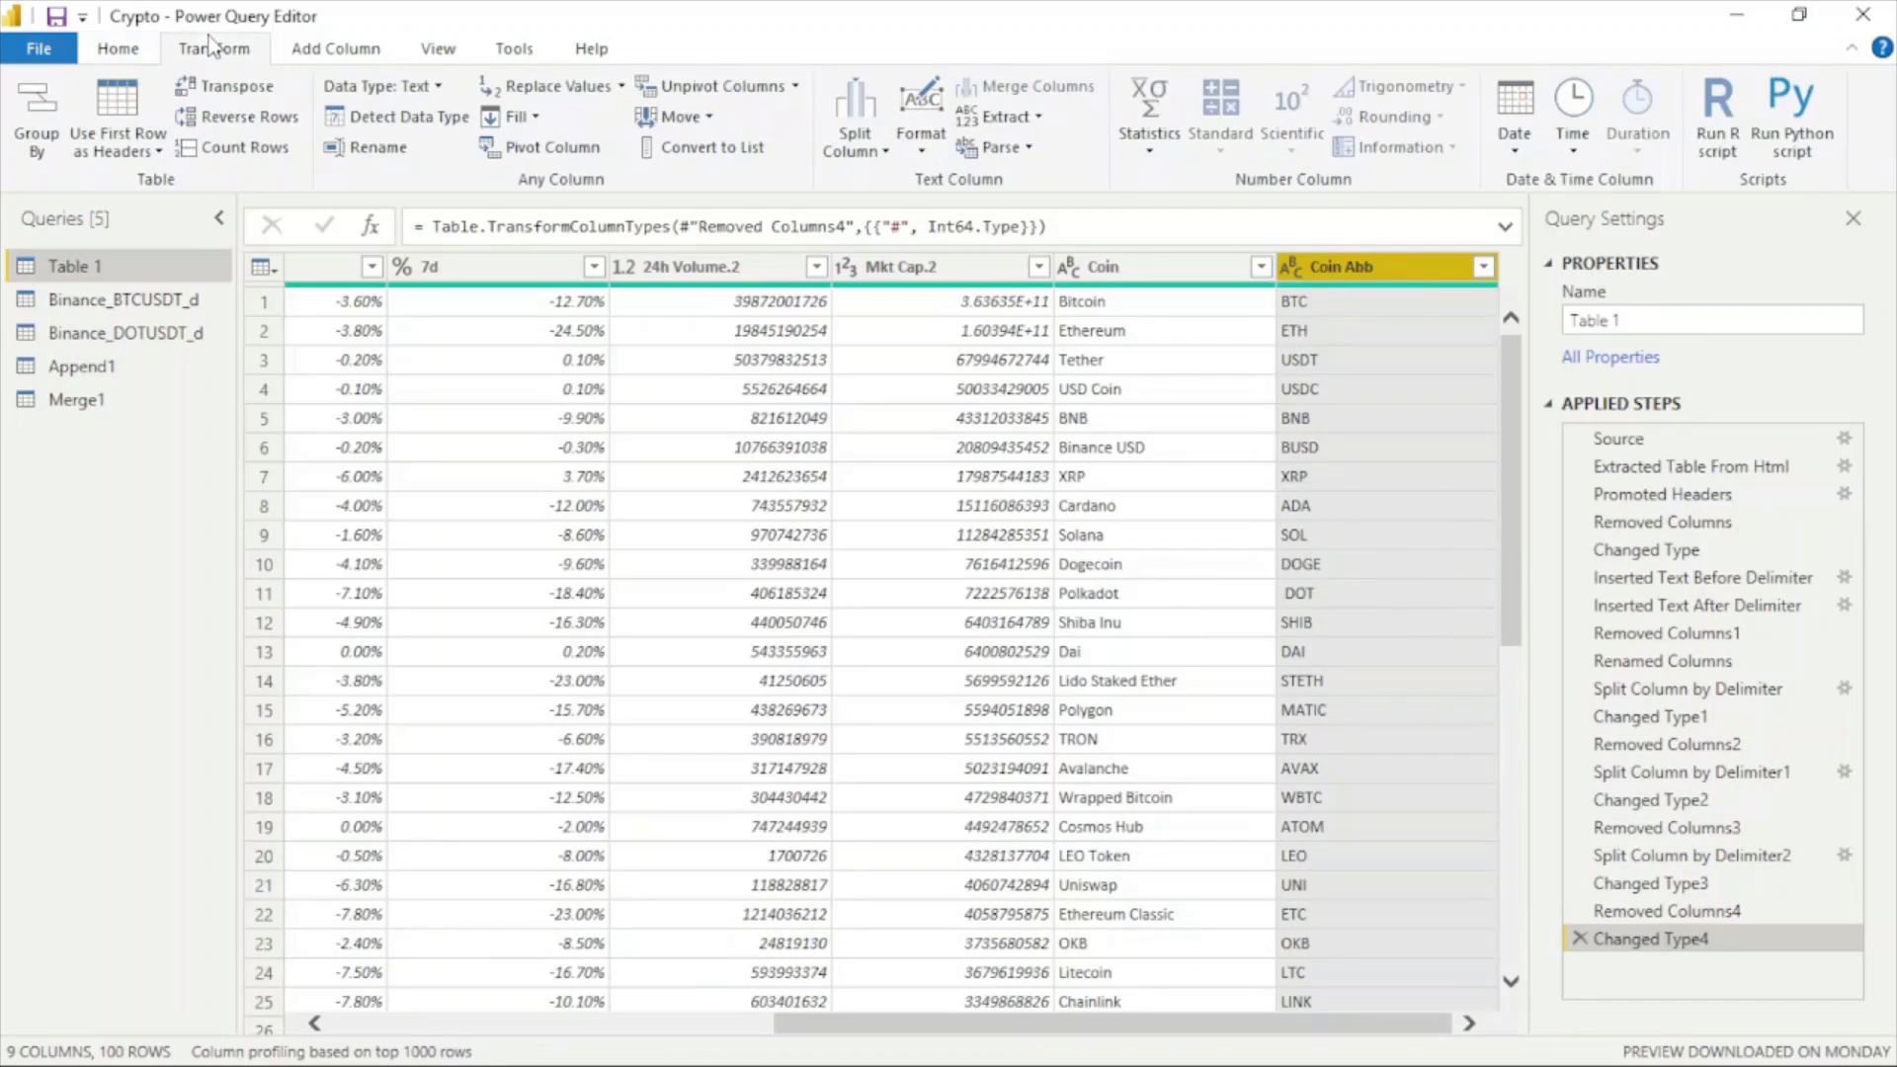
left_click(922, 139)
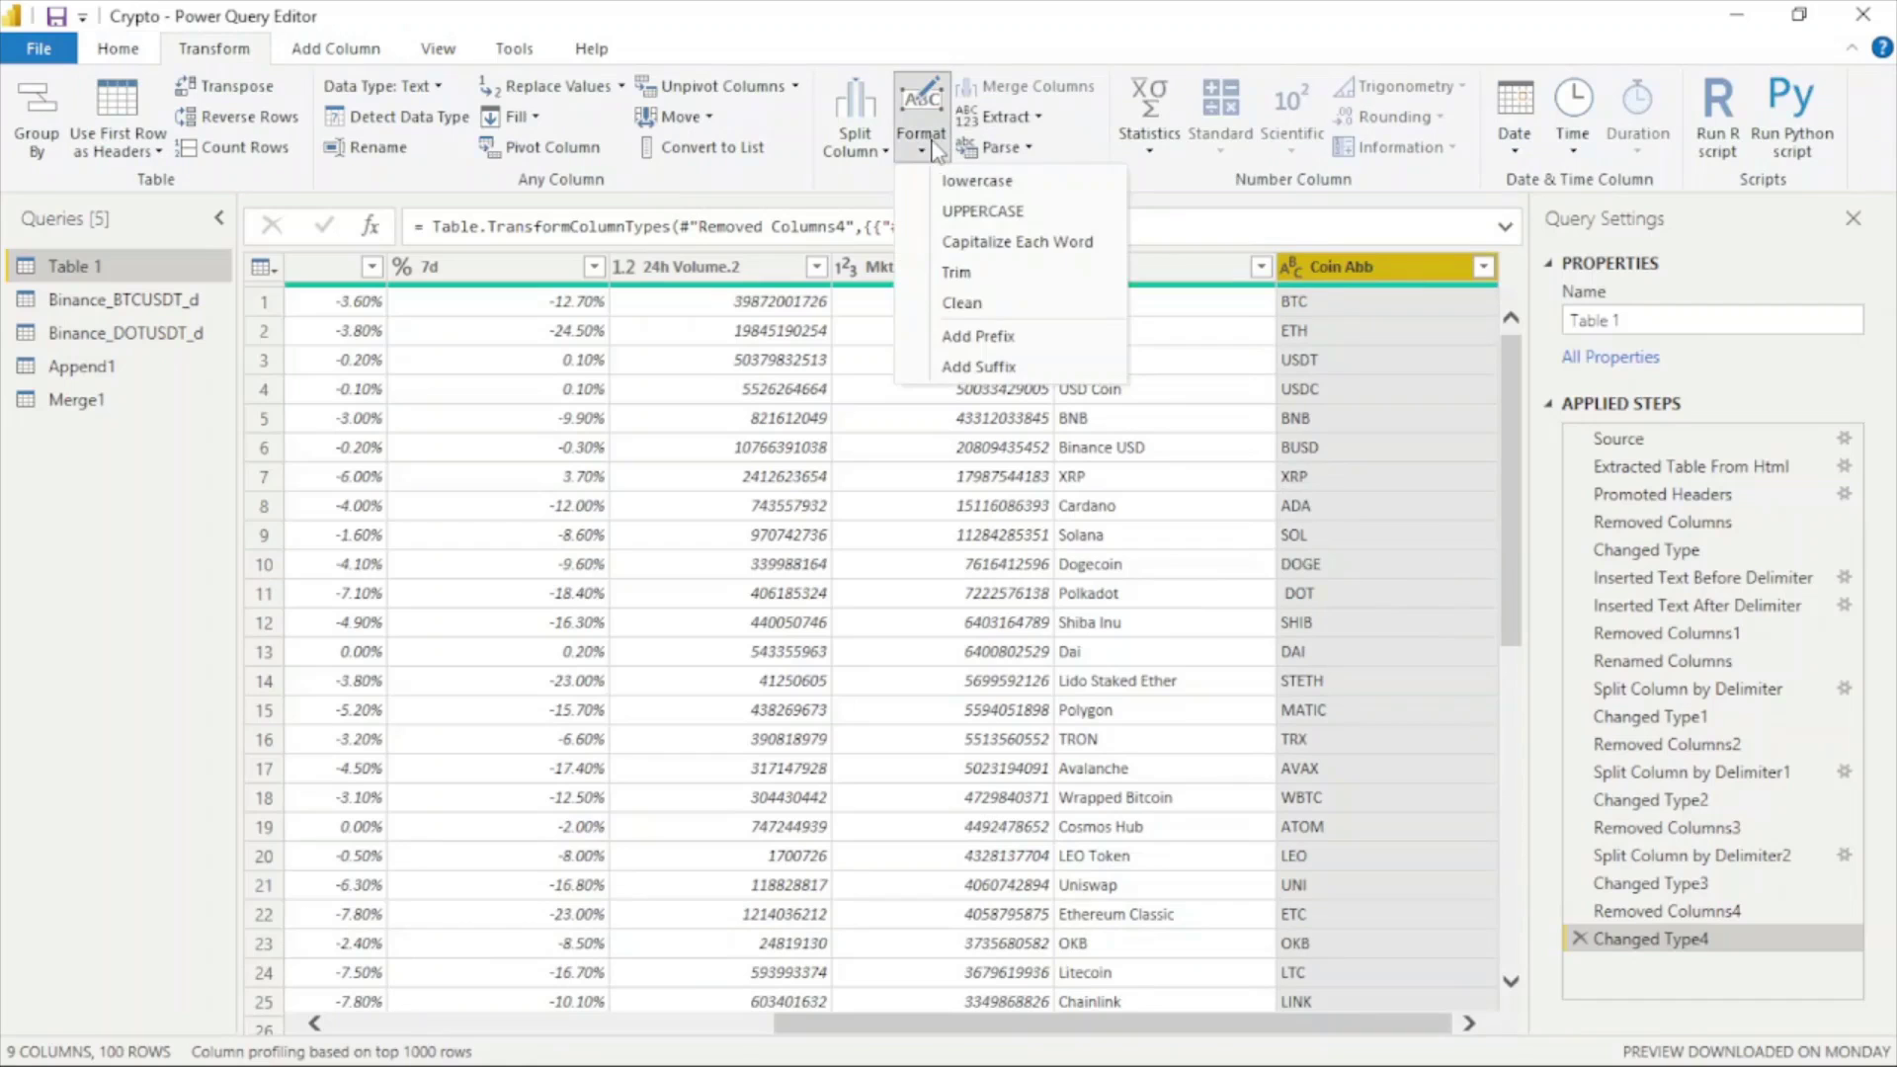
left_click(964, 273)
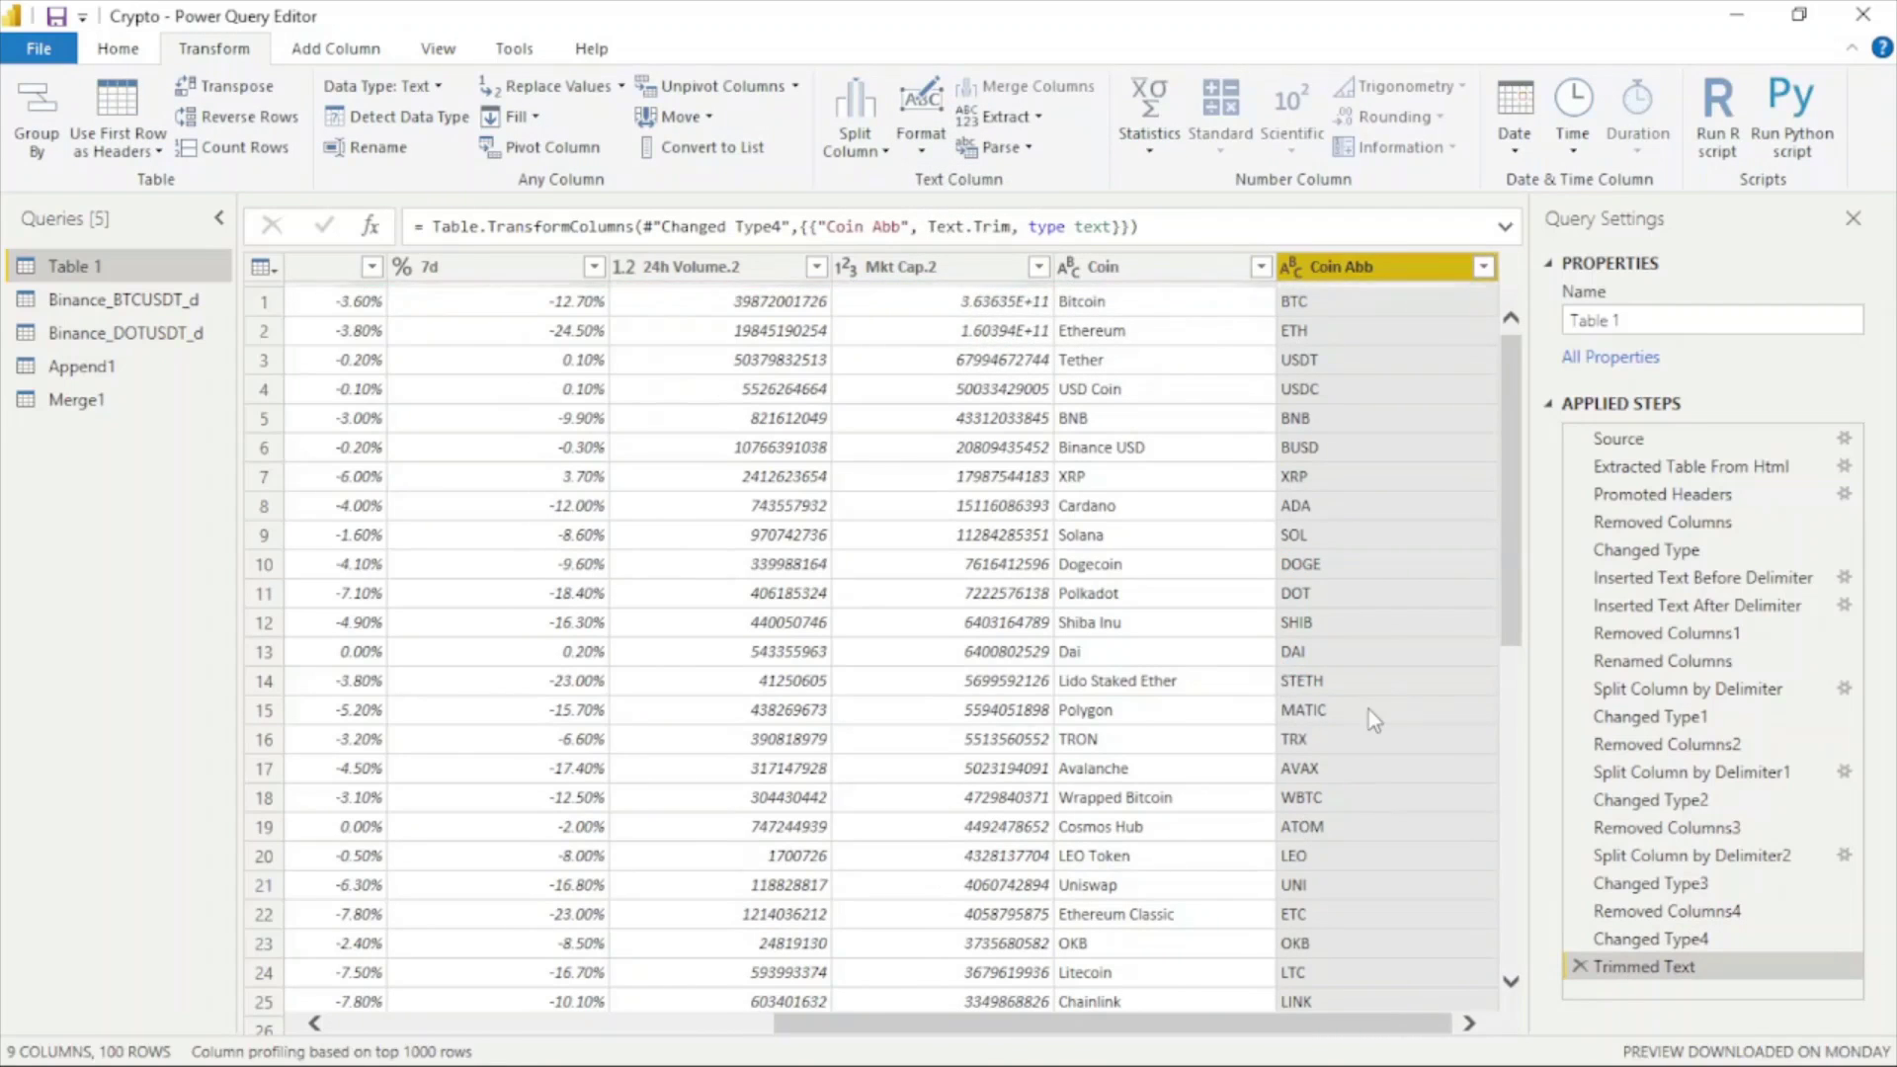
left_click(1317, 603)
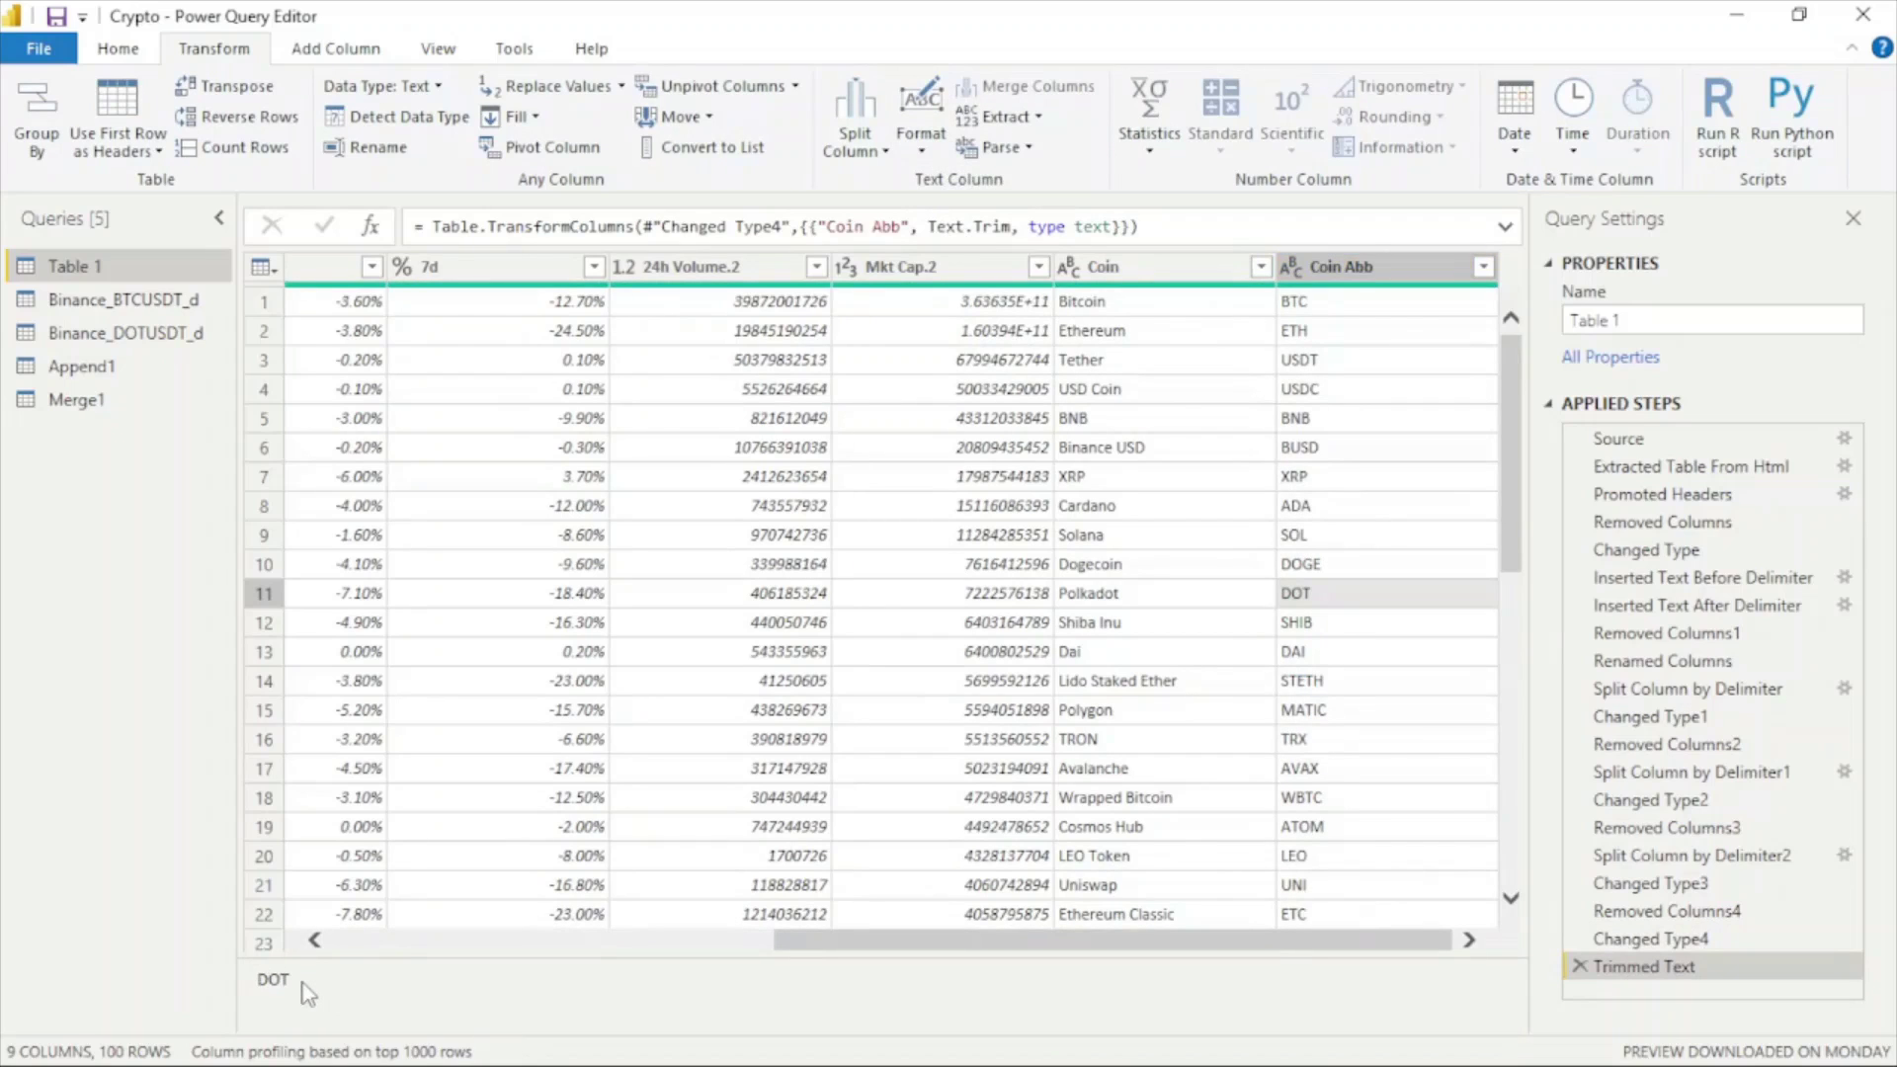
- Refresh the preview of the Merge1 query and check its Table 1.Price.2 column
left_click(97, 396)
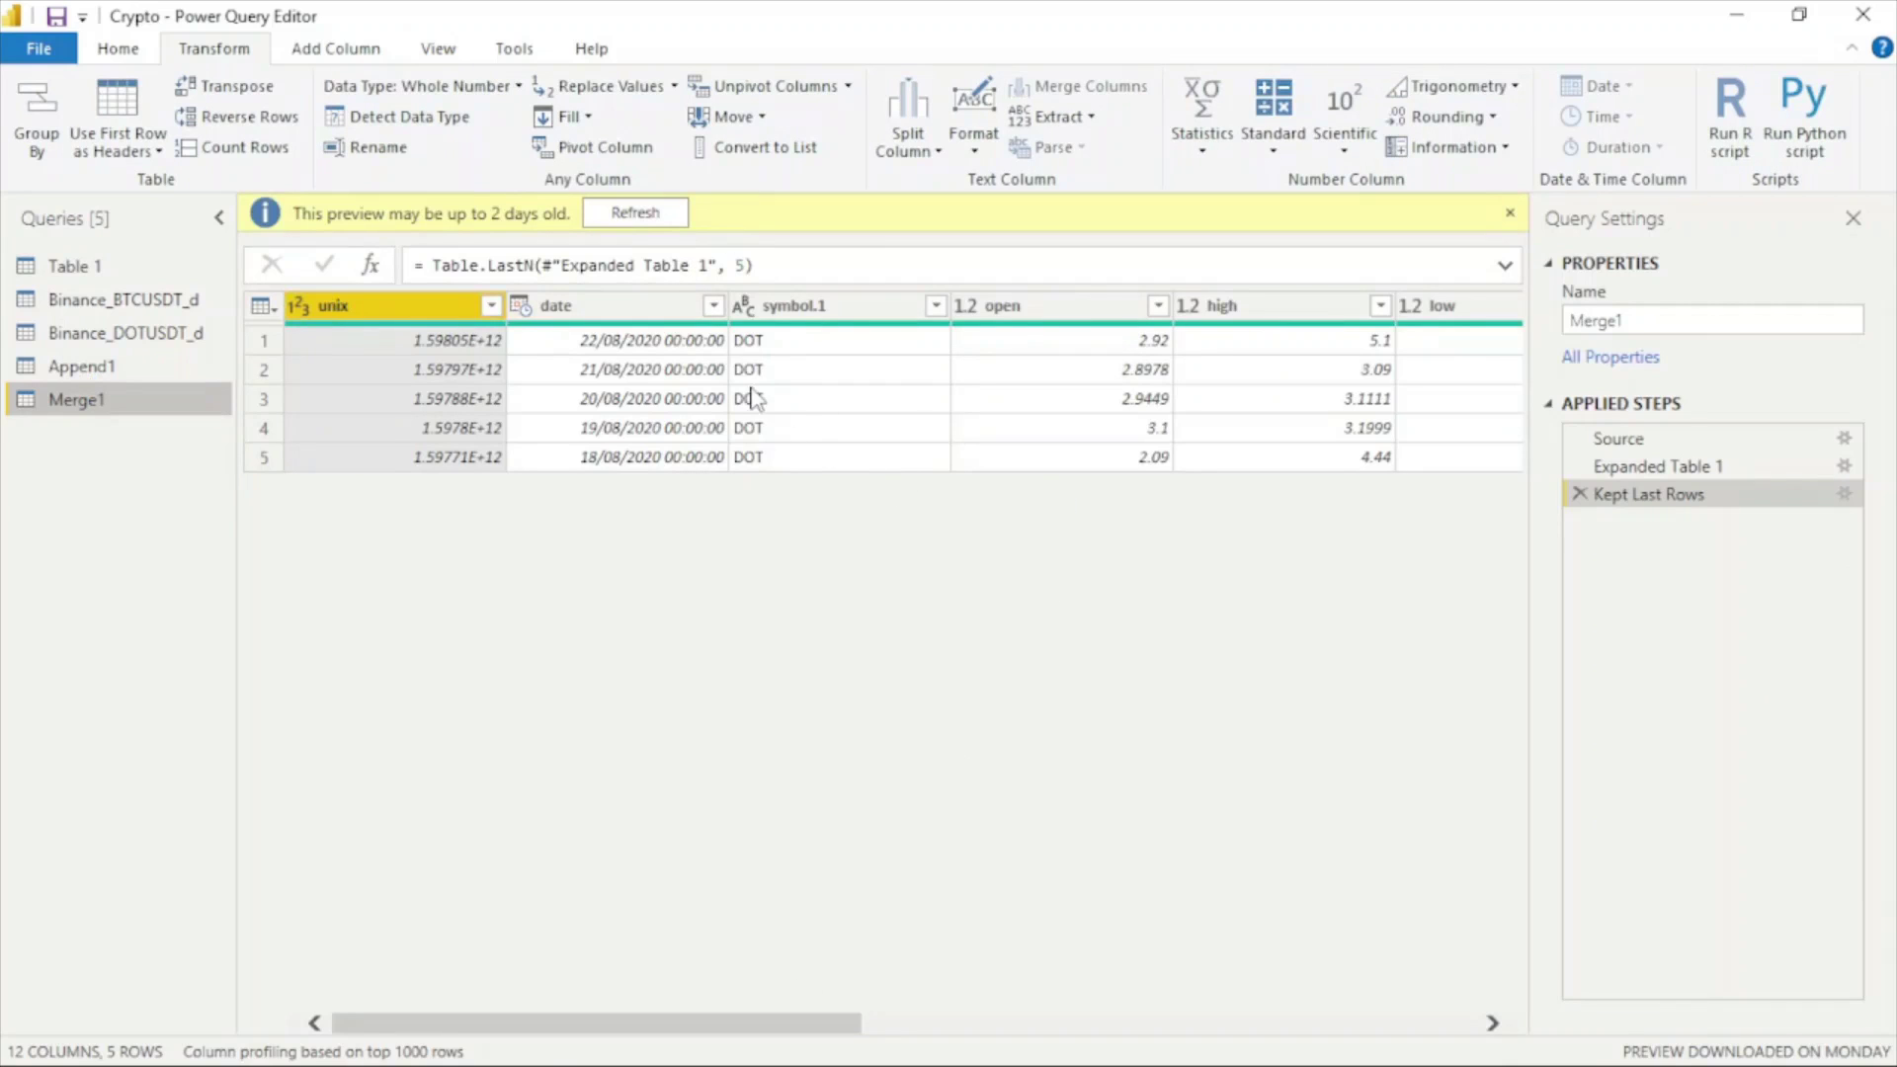
left_click(119, 56)
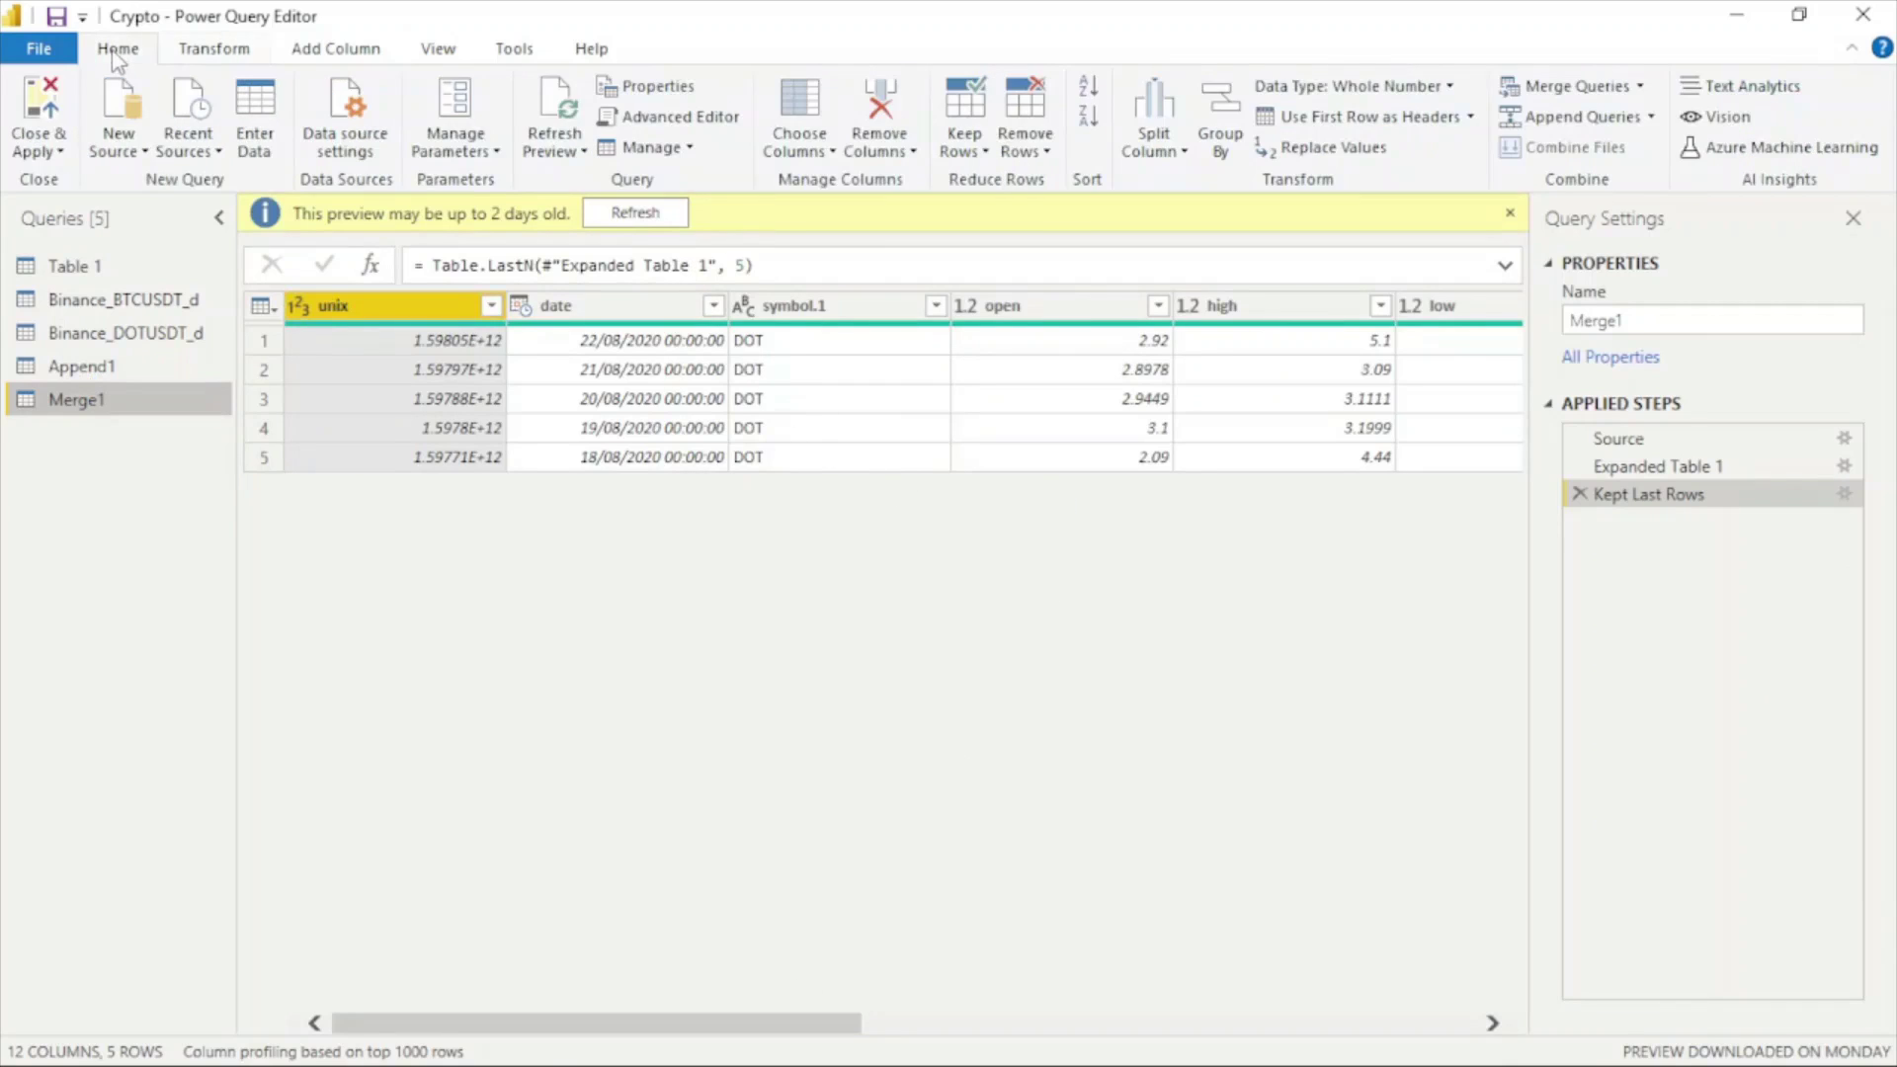
left_click(564, 119)
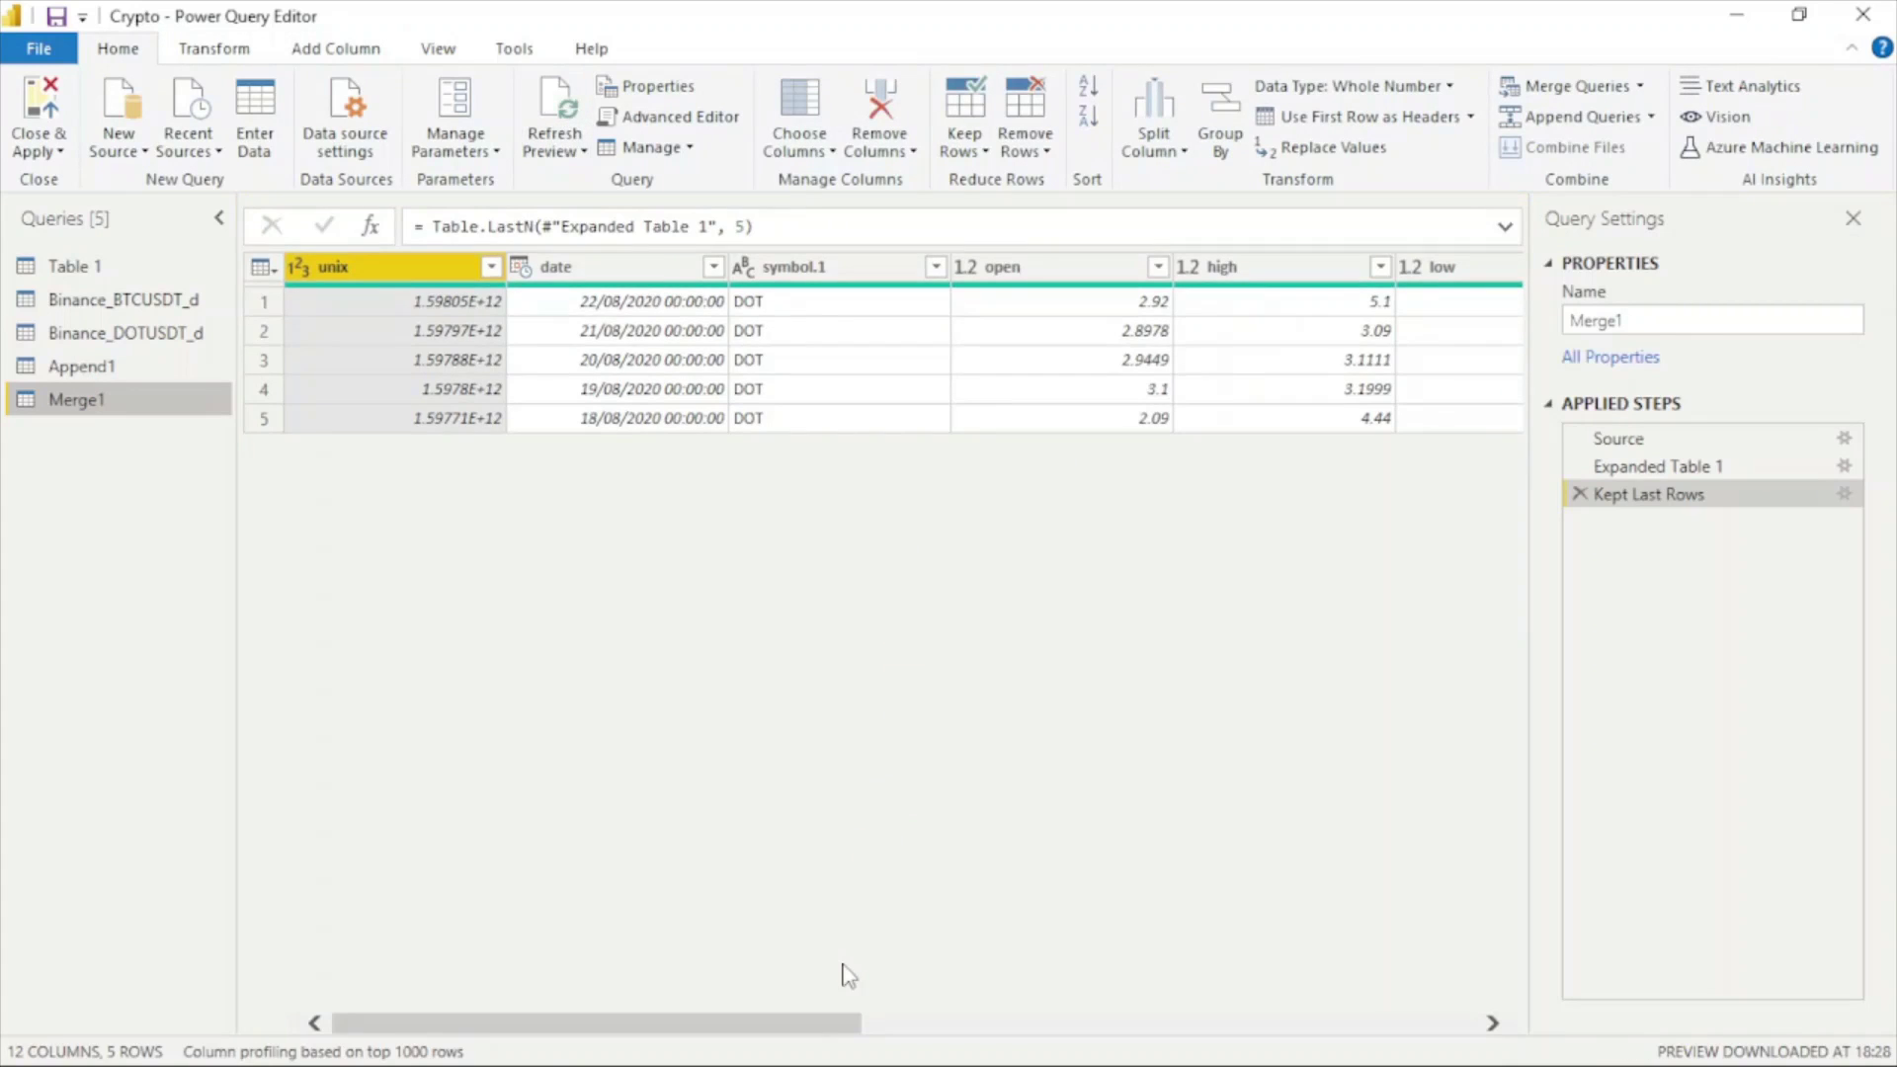
left_click_drag(827, 1009, 1509, 1033)
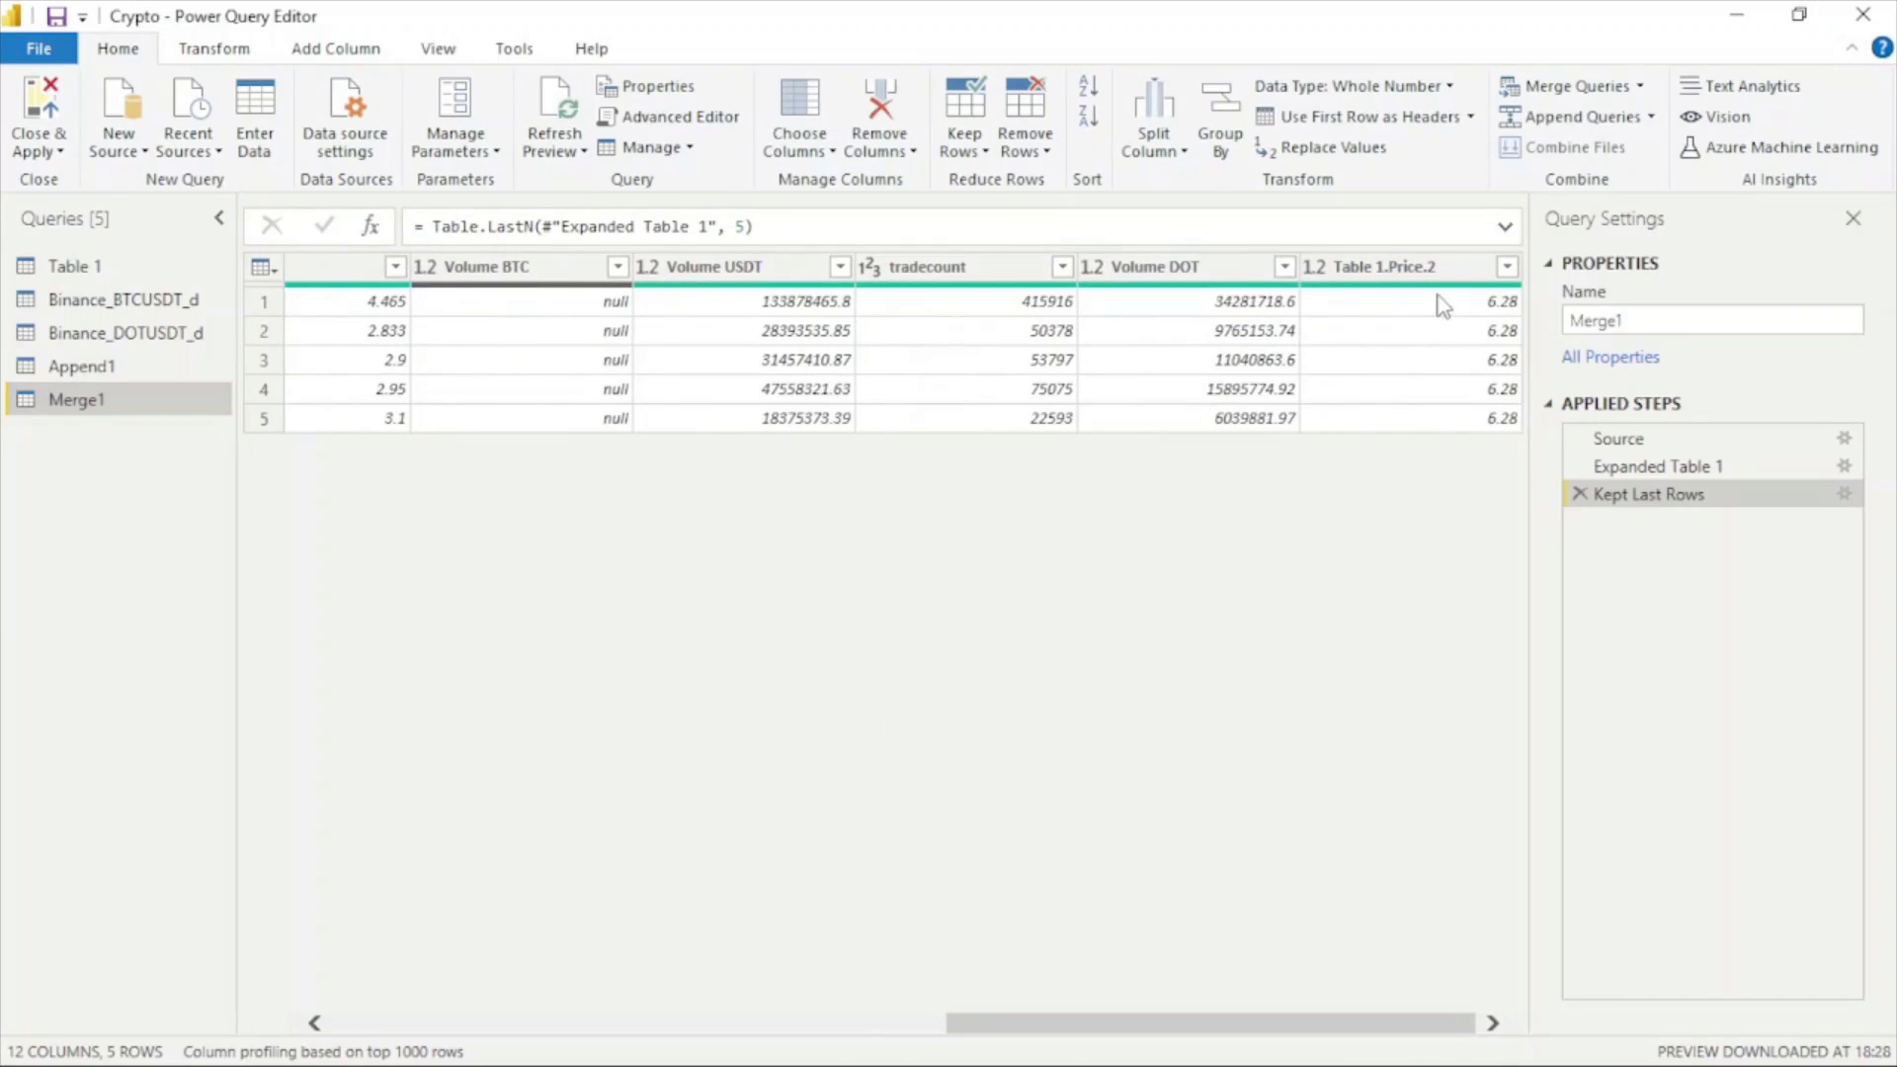